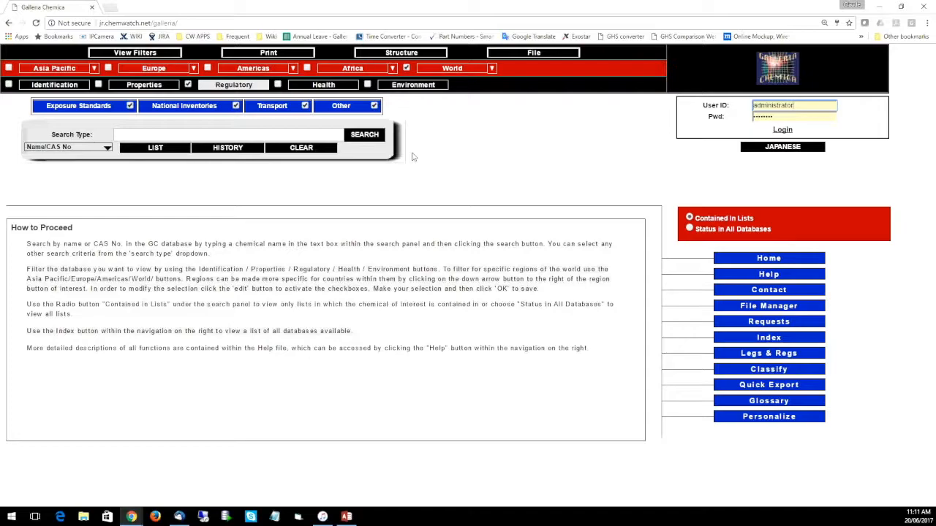
Review the available search types, including the additional ones under More Search Types
left_click(452, 152)
left_click(108, 150)
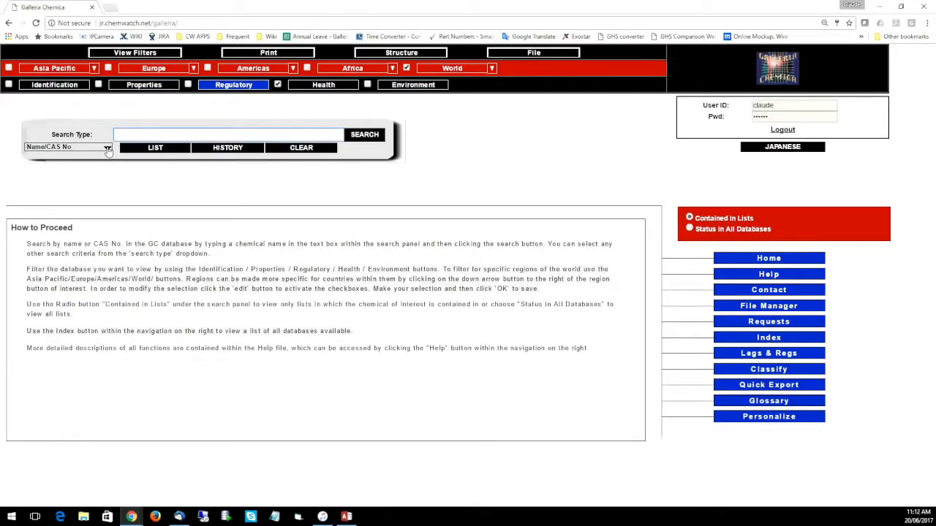
left_click(107, 148)
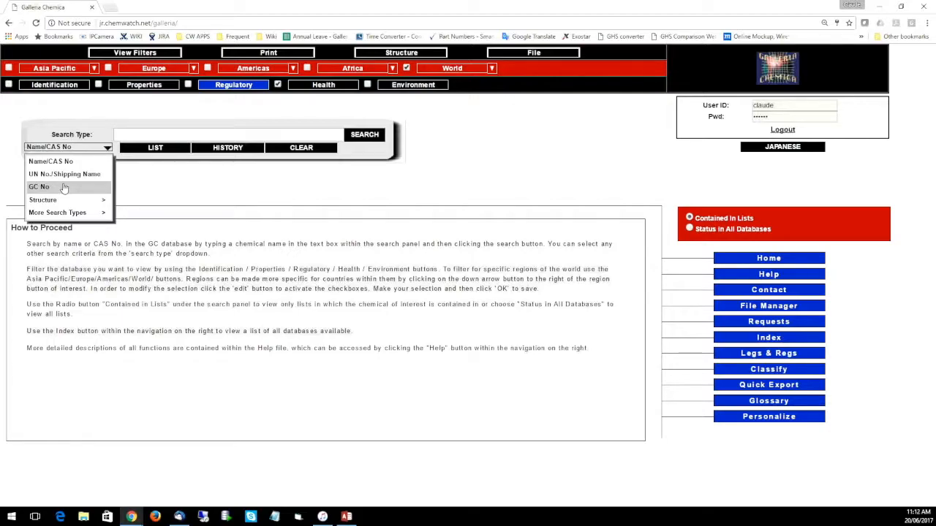
mouse_move(84, 211)
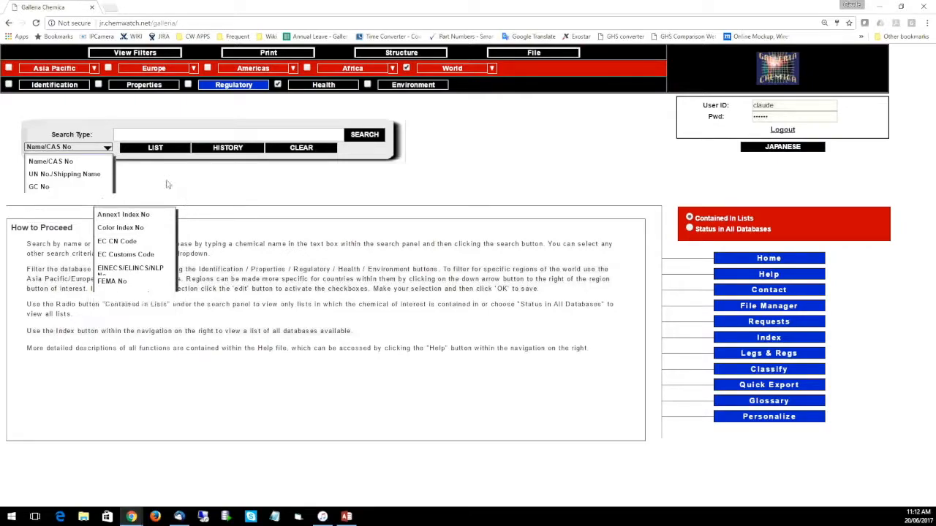
Search by Name/CAS No for benzene and open the plain benzene entry from the matches
left_click(143, 135)
type("benzene")
key("Return")
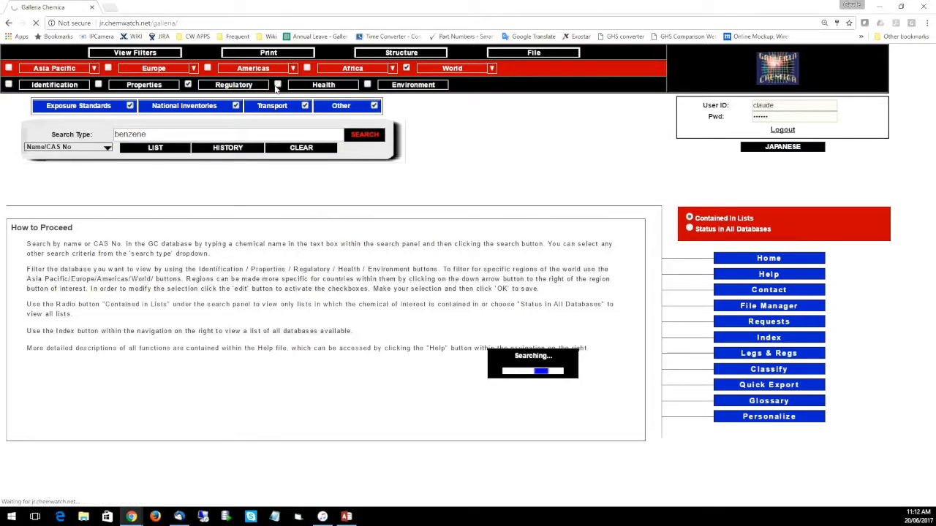
left_click_drag(423, 295, 424, 314)
scroll(424, 314, "up", 3)
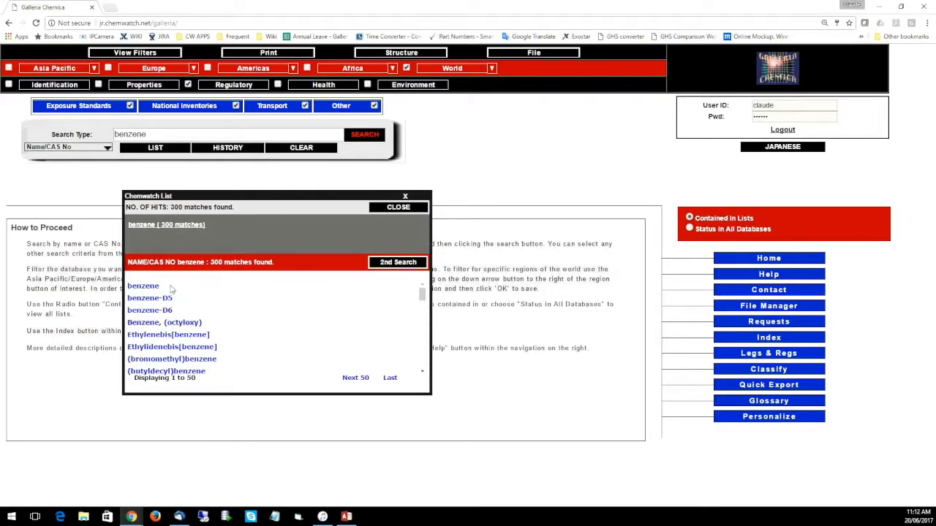
left_click(151, 287)
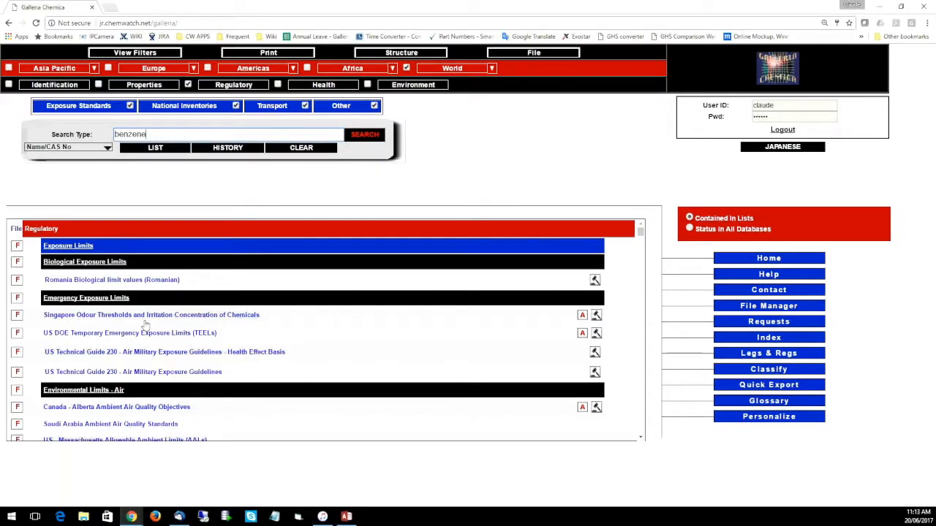
View benzene's listings with the Identification, Properties, Health and Environment categories added, and return to Regulatory only
left_click_drag(151, 134, 107, 134)
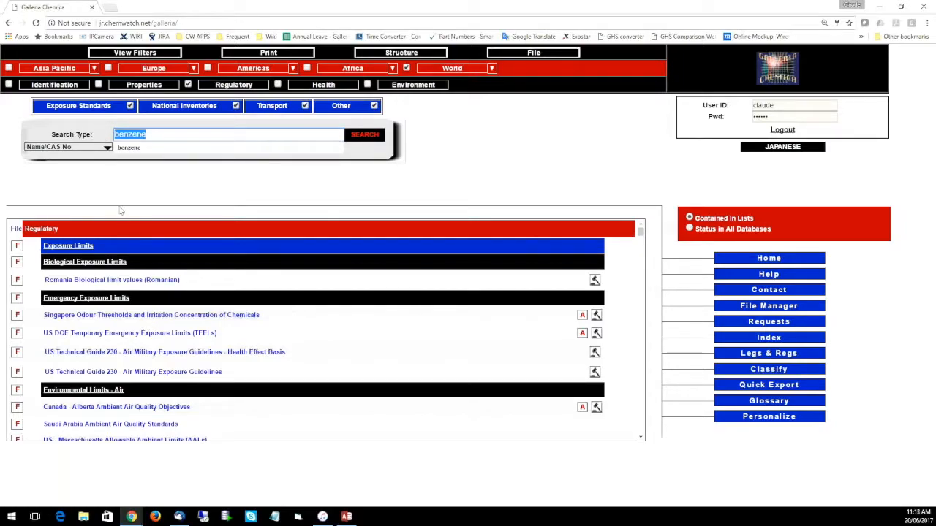
left_click(498, 162)
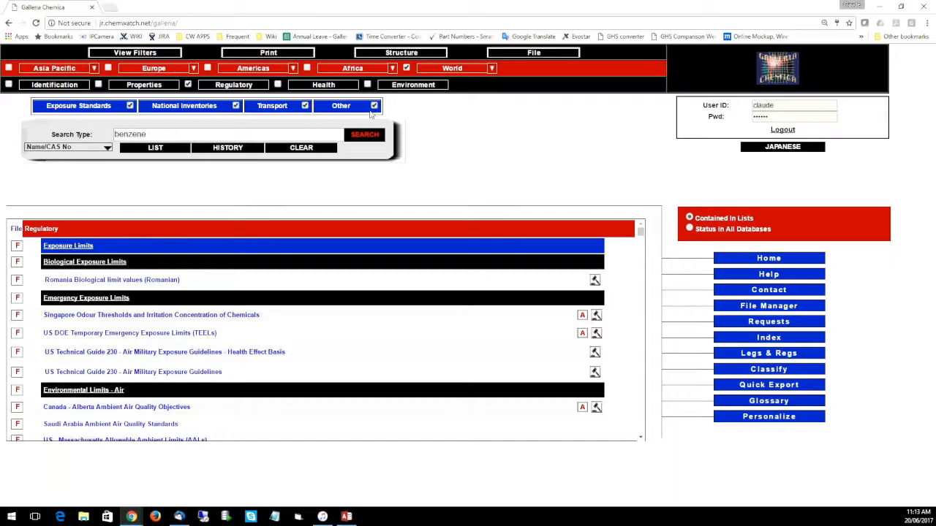
left_click(144, 85)
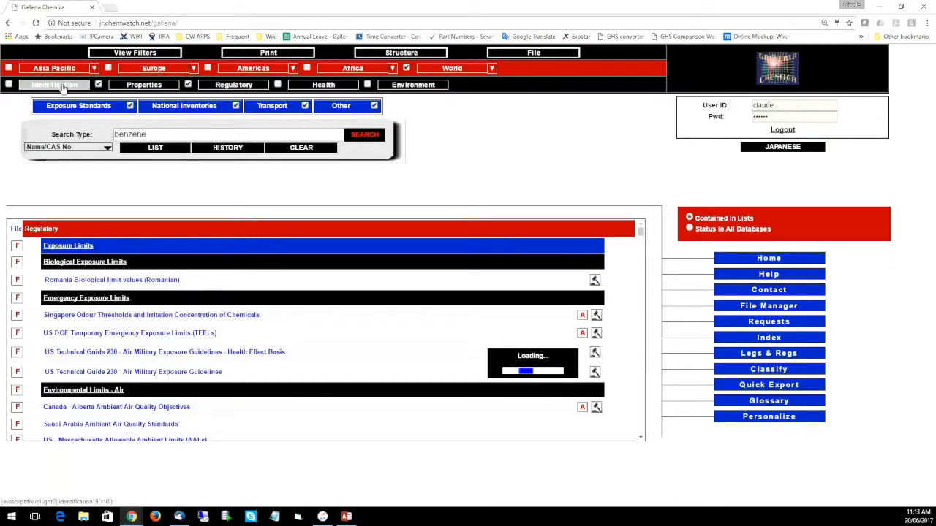
left_click(64, 86)
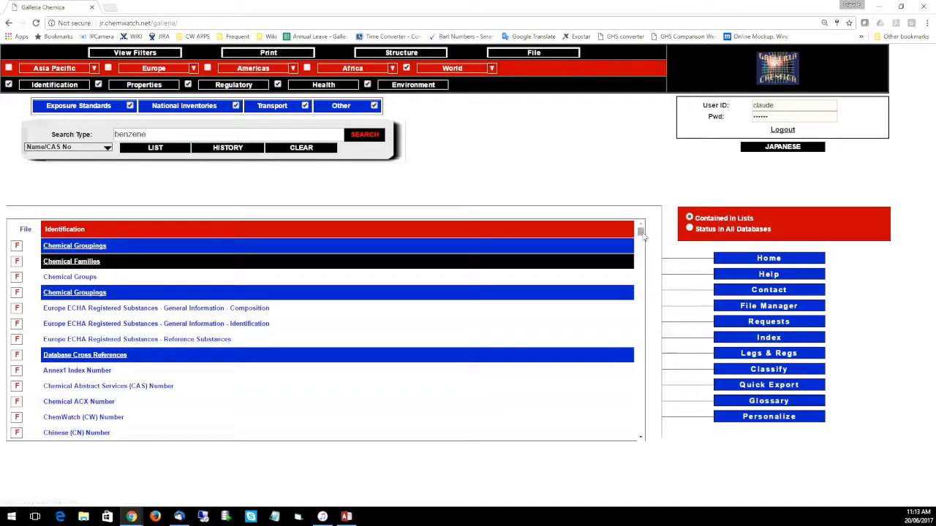
mouse_move(641, 233)
left_mouse_down()
mouse_move(642, 409)
mouse_move(642, 229)
left_mouse_up()
left_click(65, 87)
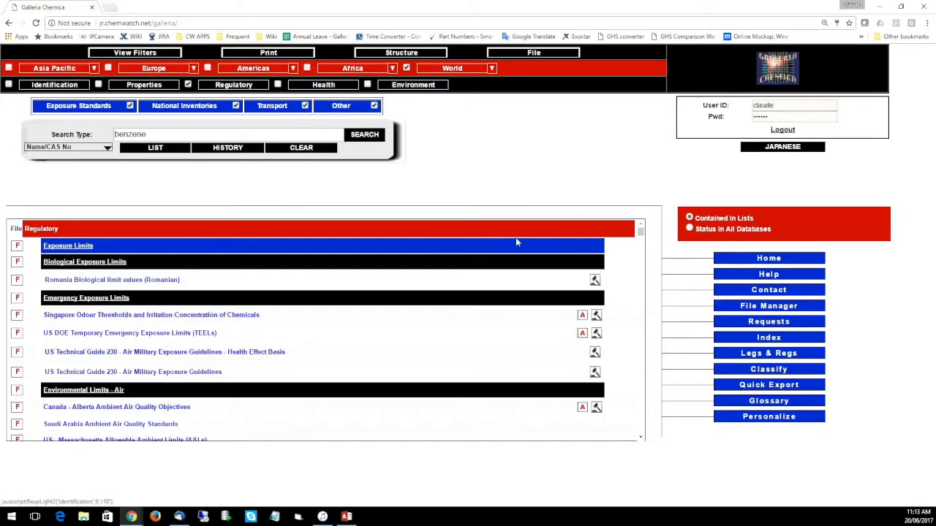
left_click_drag(641, 232, 471, 186)
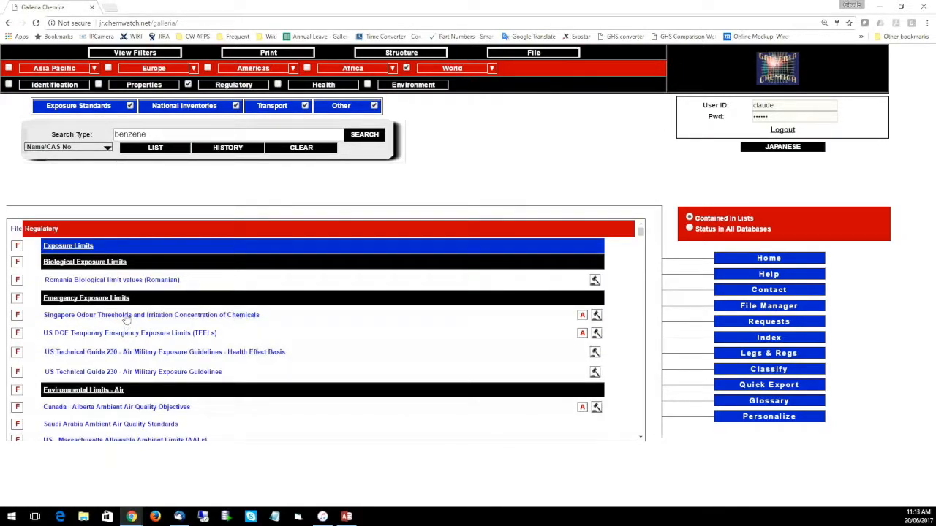
Open benzene's Singapore Odour Thresholds and Irritation Concentration of Chemicals record and read its values
left_click(173, 403)
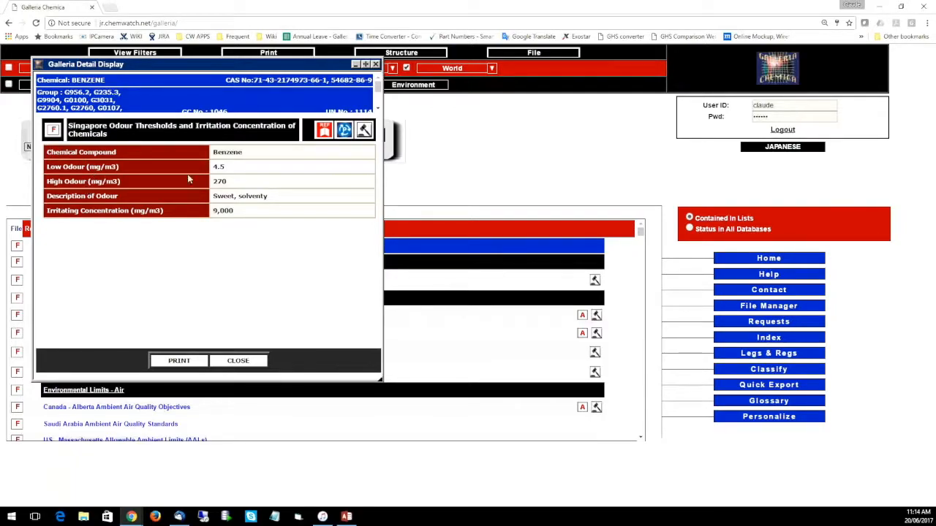
left_click_drag(217, 151, 236, 150)
left_click(248, 172)
View the bibliographic reference behind the Singapore odour thresholds record and close it
left_click(324, 130)
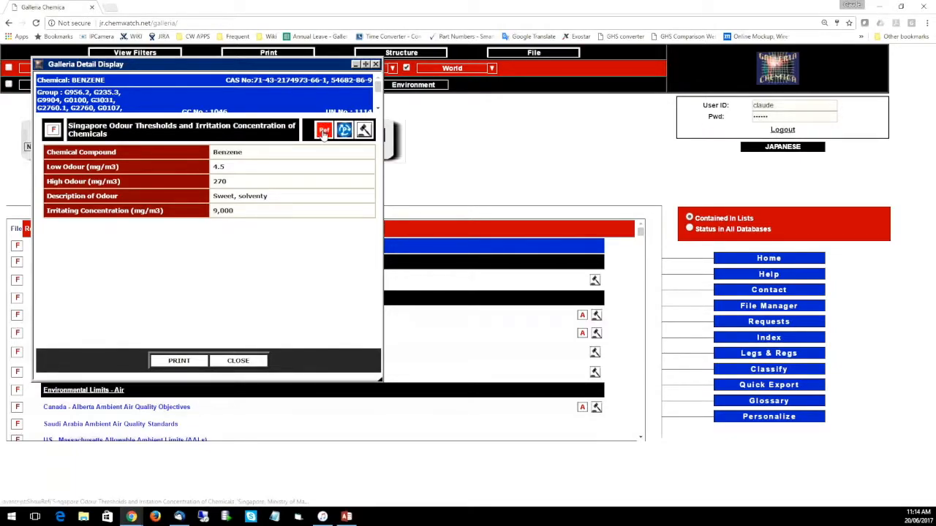
left_click_drag(786, 14, 364, 165)
triple_click(364, 217)
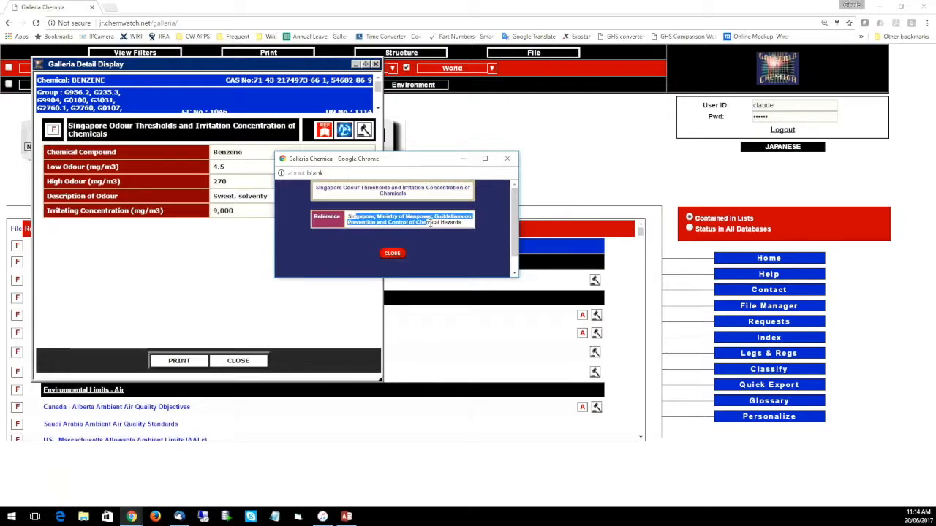
left_click(421, 249)
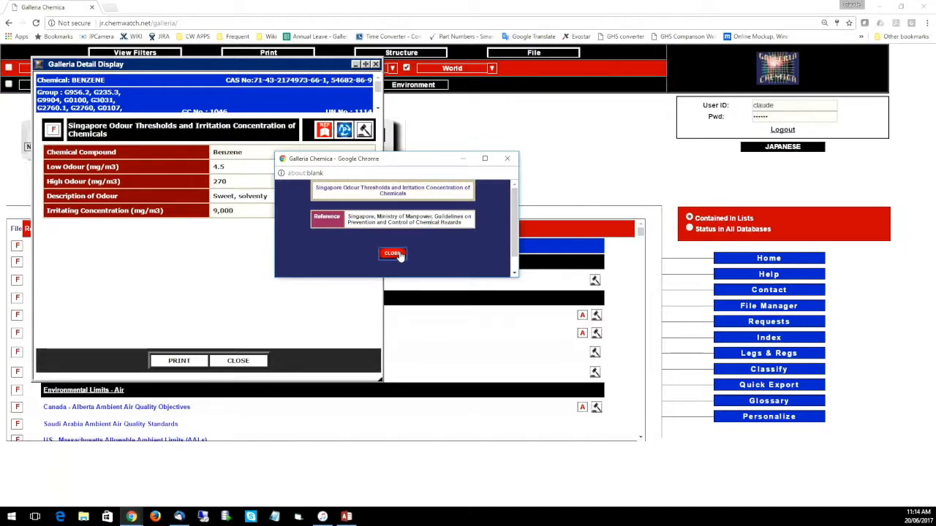
left_click(398, 255)
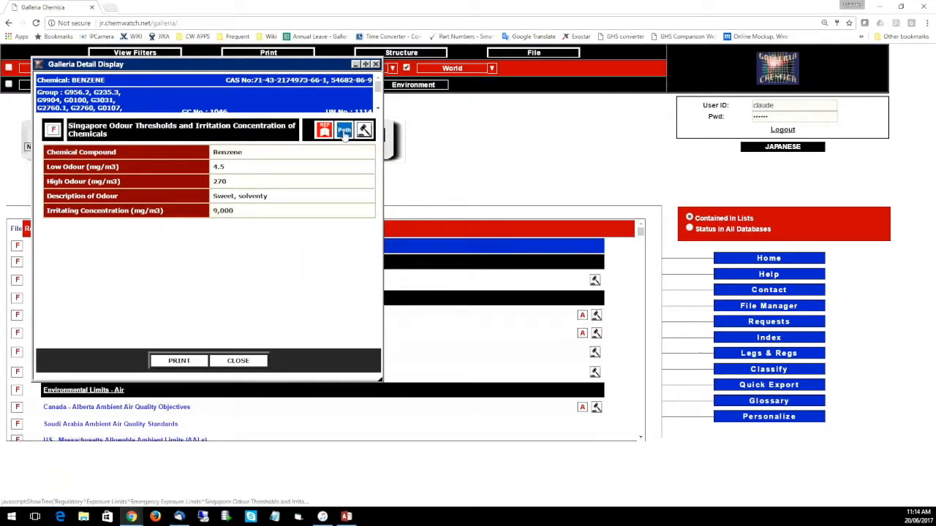
Check the database path of the Singapore odour thresholds record and close the path window
left_click(344, 134)
left_click_drag(773, 15, 422, 148)
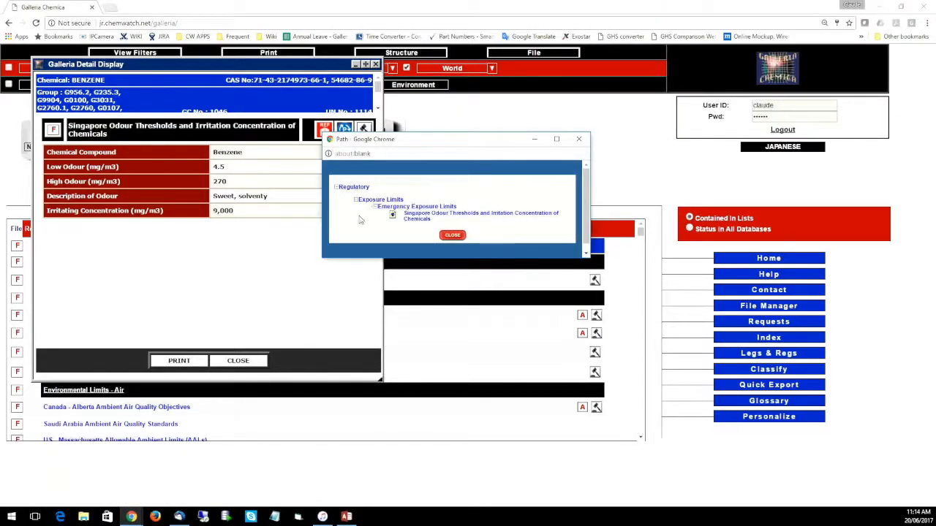
left_click(354, 187)
left_click_drag(372, 199, 451, 209)
left_click(468, 210)
left_click(453, 234)
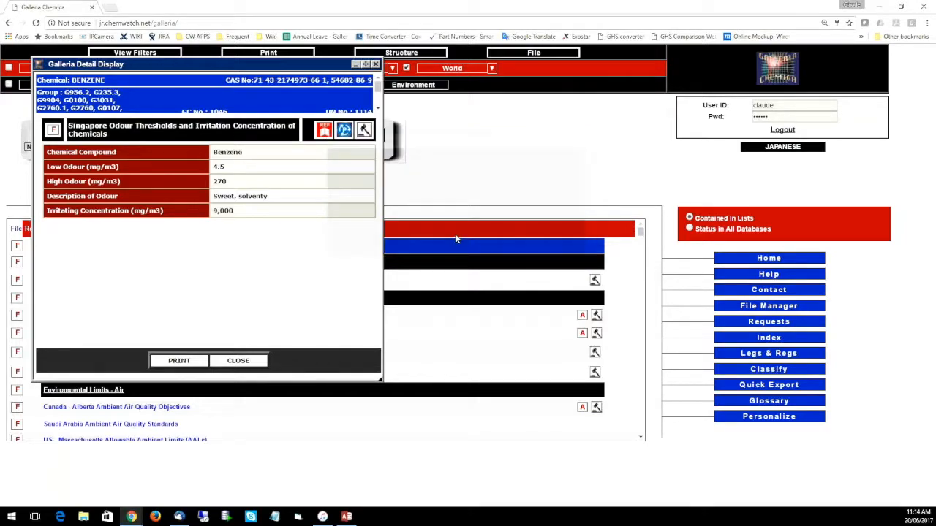
Examine the record's source legislation PDF down to the flash point and flammability table, and close it along with the detail display
left_click(364, 131)
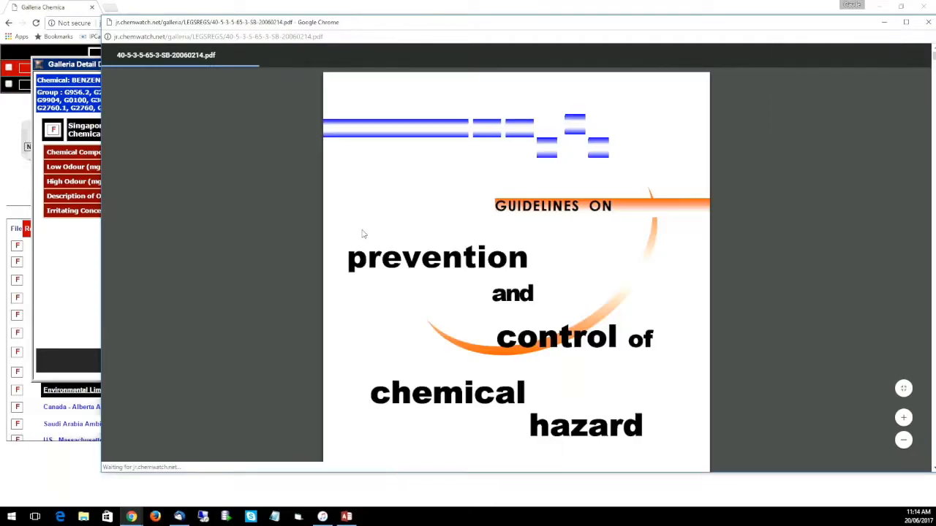
left_click_drag(436, 27, 412, 25)
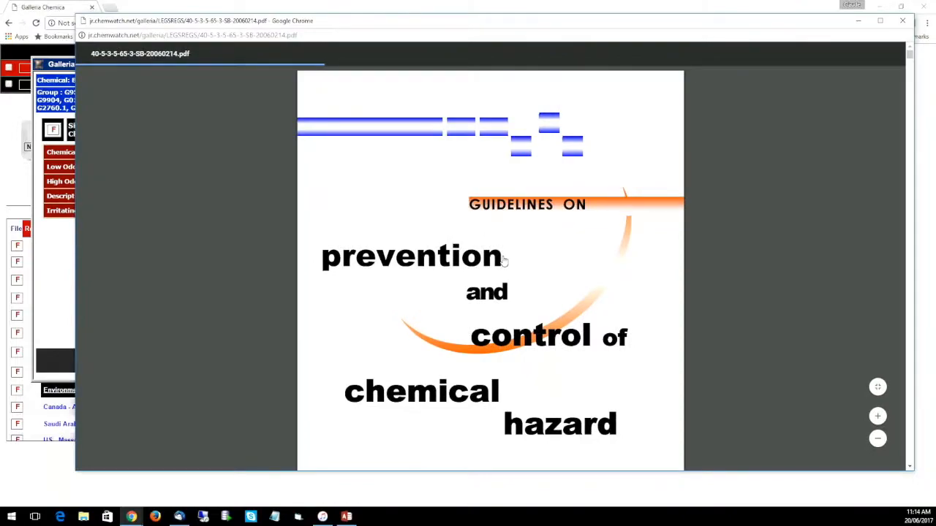
scroll(503, 264, "down", 8)
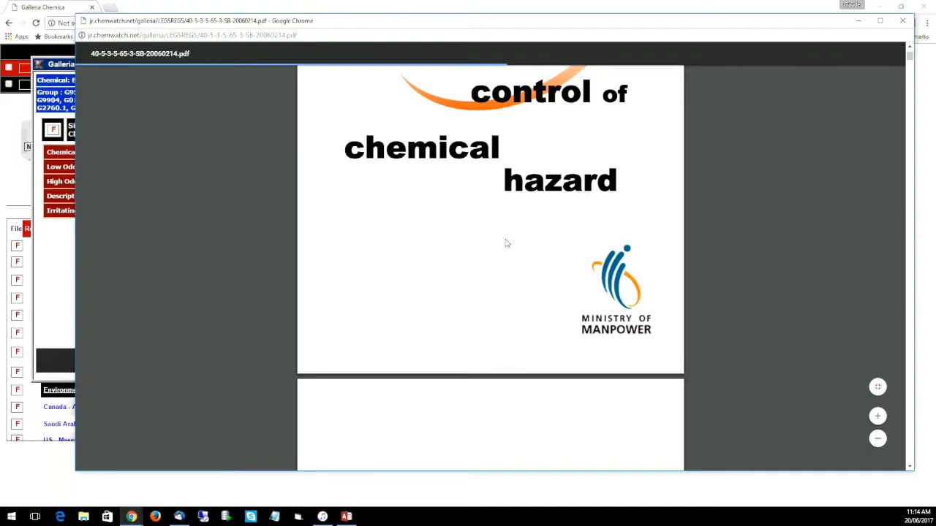
left_click_drag(452, 24, 712, 150)
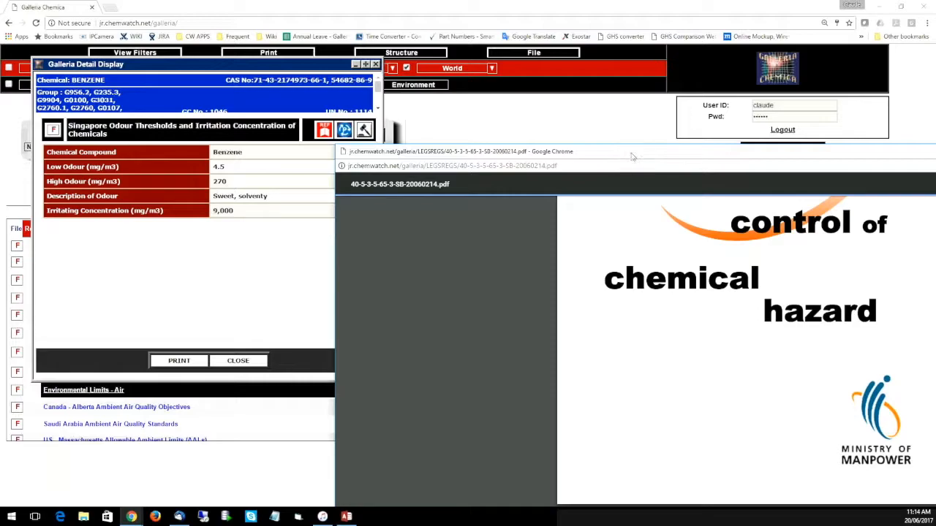
left_click_drag(633, 156, 435, 43)
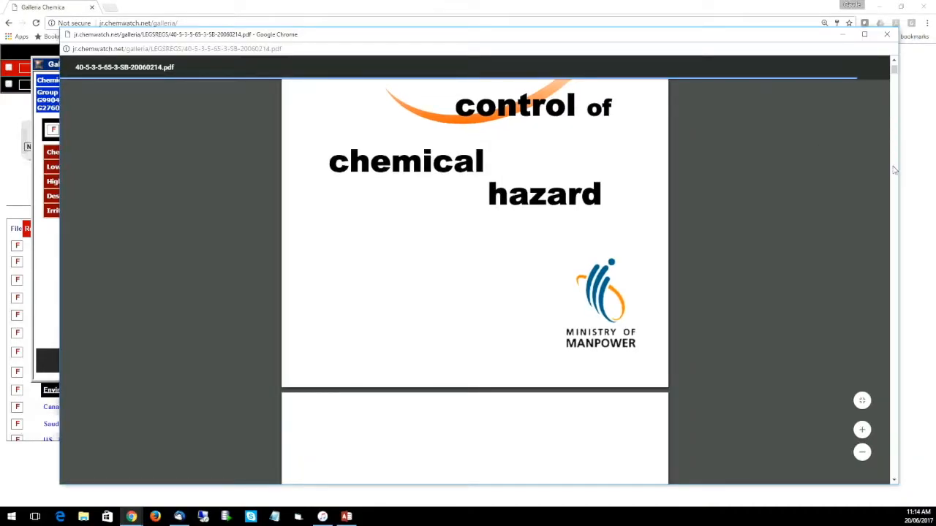
scroll(894, 176, "down", 15)
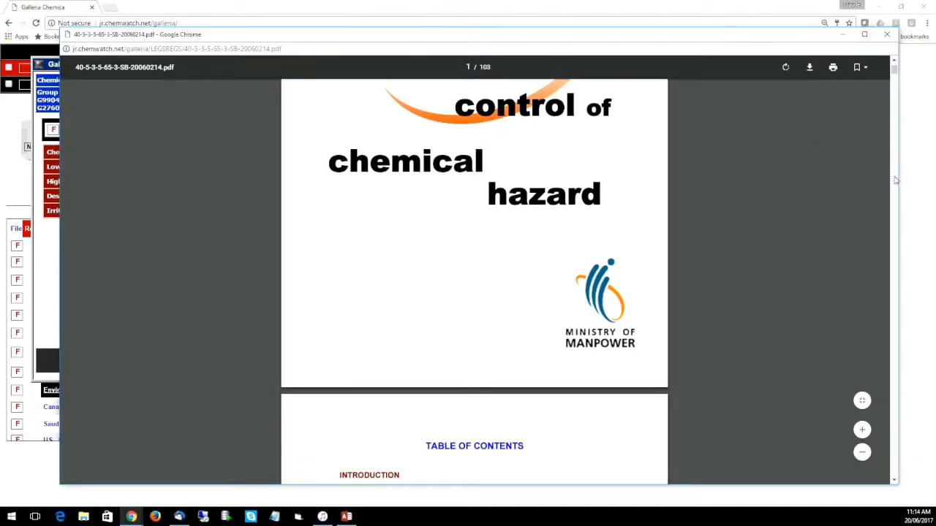
scroll(894, 182, "down", 20)
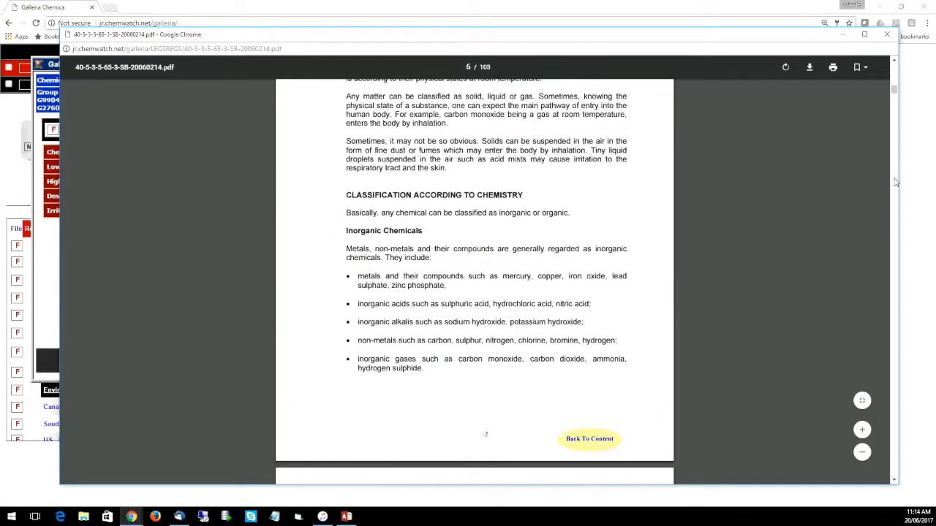
left_click_drag(894, 100, 895, 148)
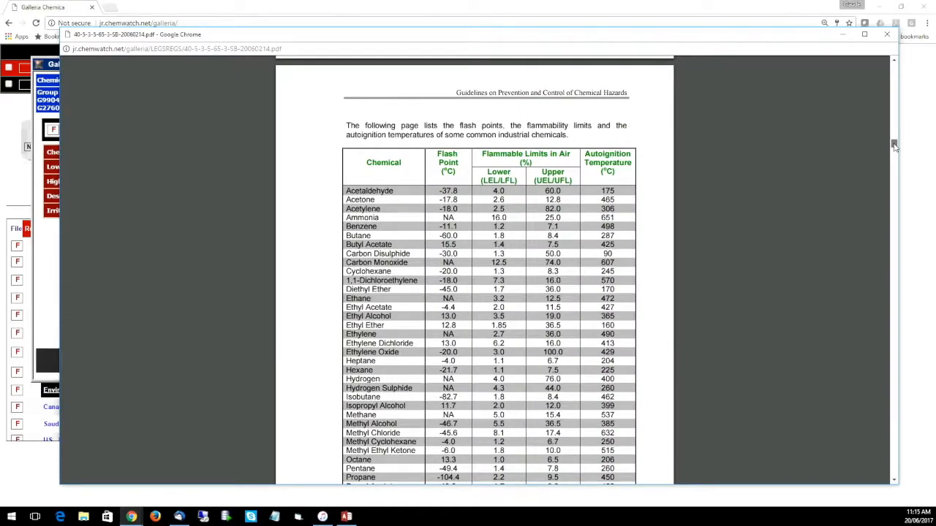
scroll(893, 147, "down", 4)
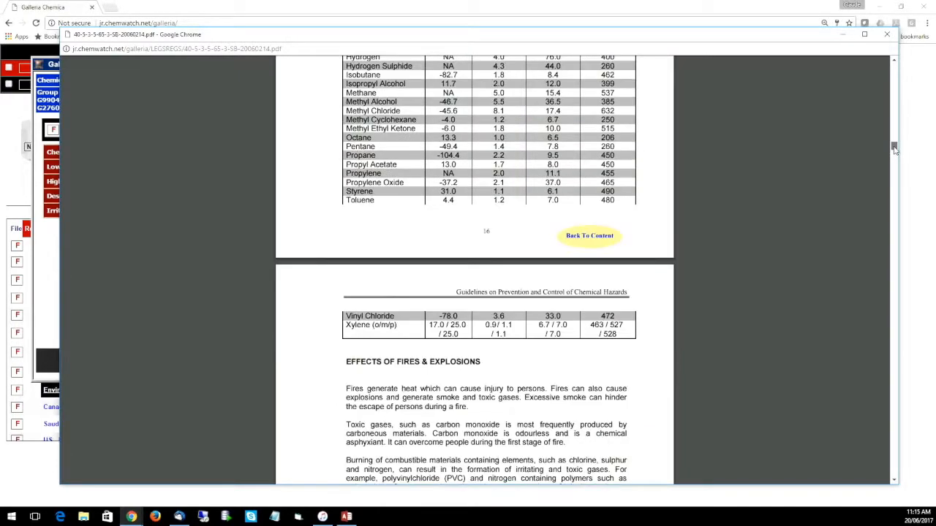
left_click(887, 36)
left_click(240, 359)
Browse benzene's worldwide regulatory lists from Emergency Exposure Limits down to Occupational Exposure Limits
scroll(172, 322, "down", 4)
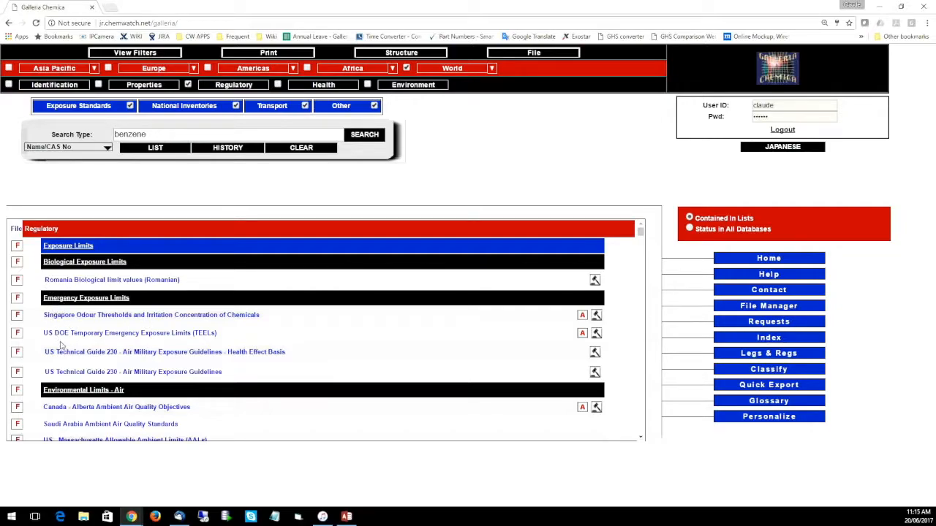
scroll(69, 358, "down", 2)
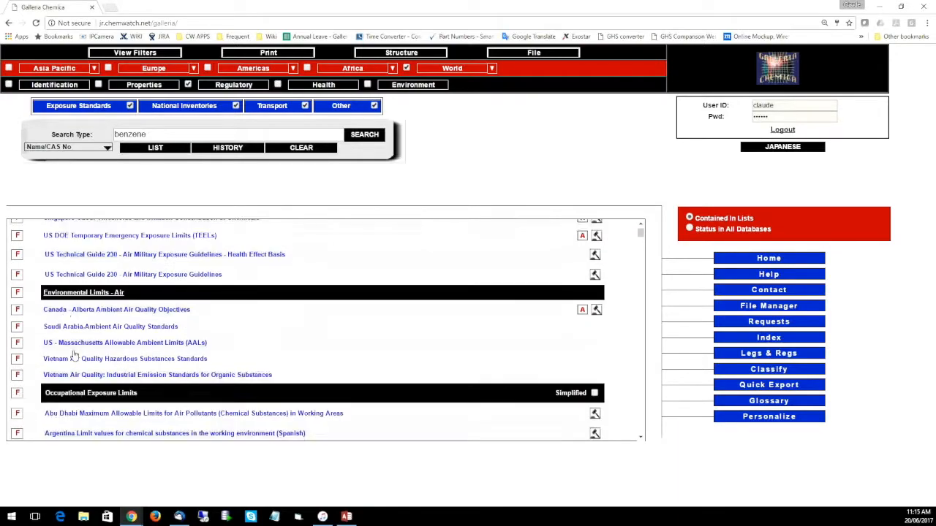
scroll(74, 355, "down", 3)
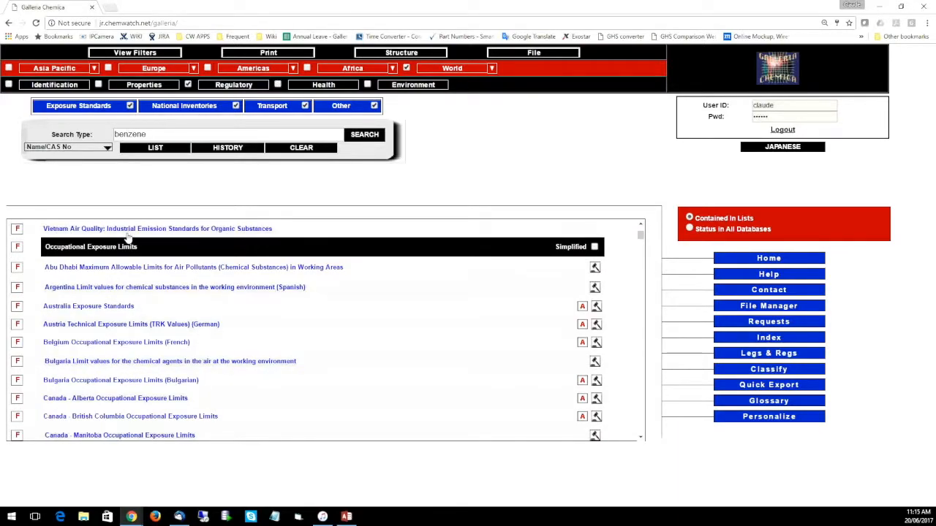
Filter the regulatory lists to the Americas region and browse down to the Road/Rail transport regulations
left_click(249, 70)
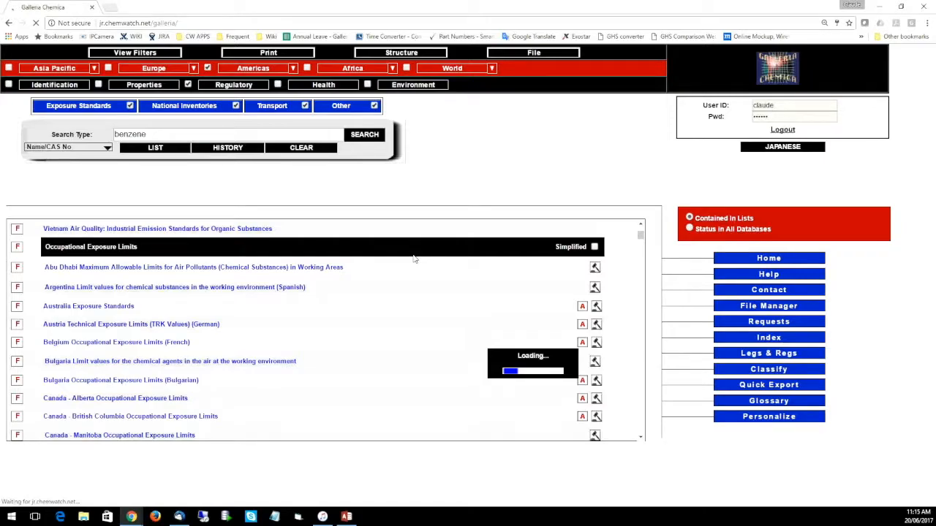
scroll(410, 314, "down", 3)
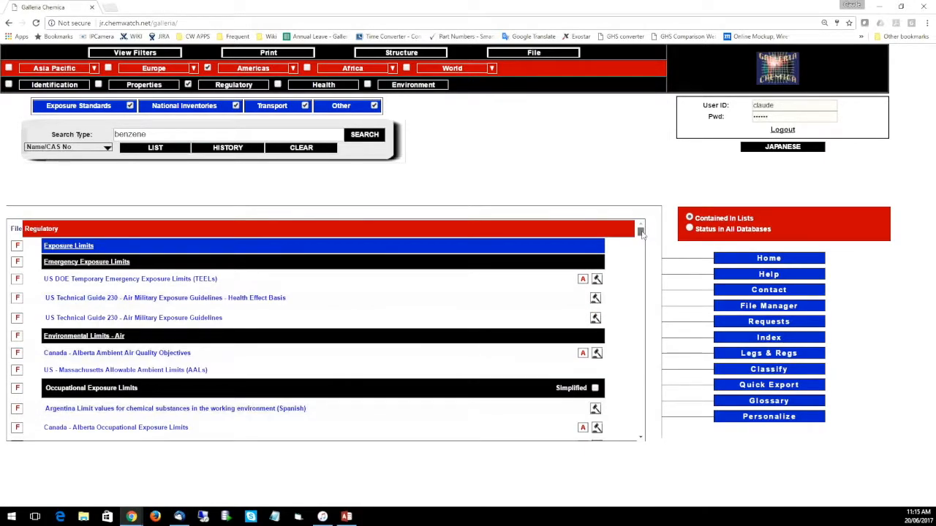
scroll(641, 232, "down", 1)
left_click_drag(640, 232, 641, 270)
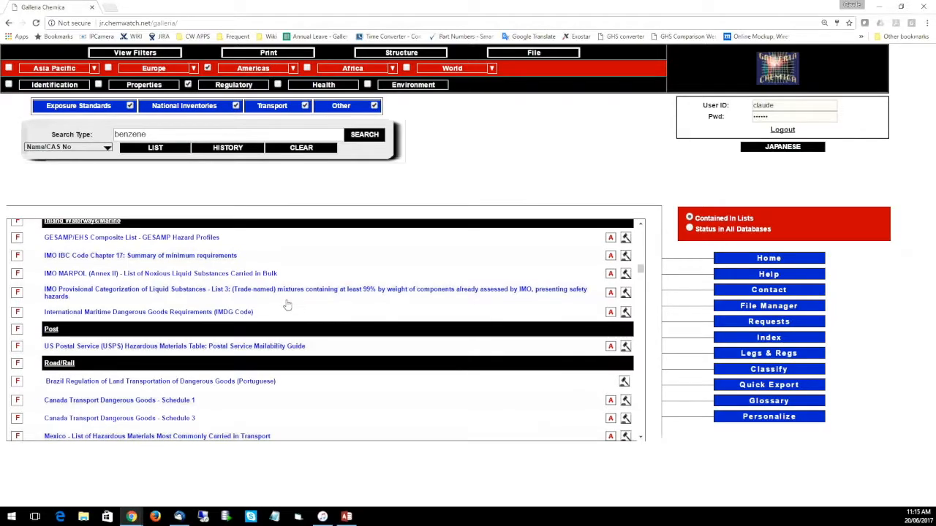
scroll(287, 305, "down", 1)
scroll(287, 307, "down", 1)
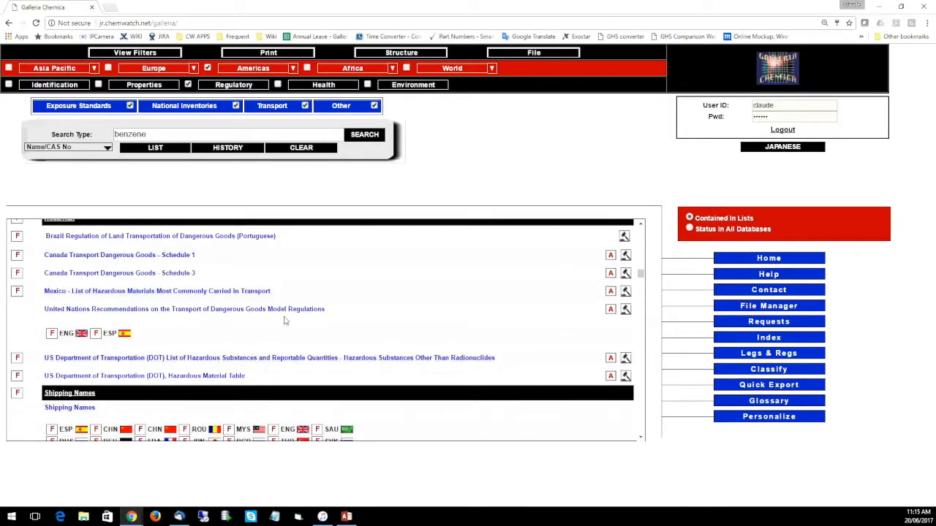
Restrict the Americas region filter to U.S.A and Canada only and apply it to benzene's regulatory lists
scroll(285, 321, "down", 5)
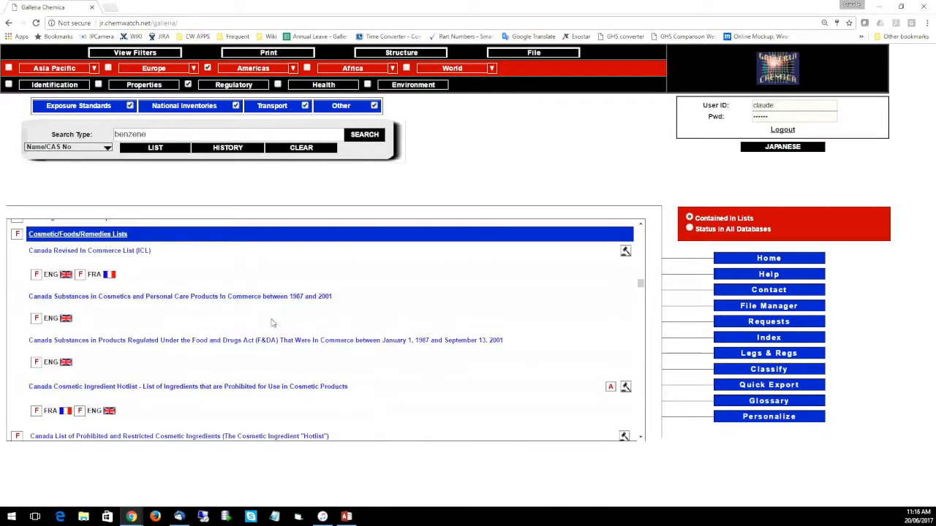
scroll(272, 322, "down", 1)
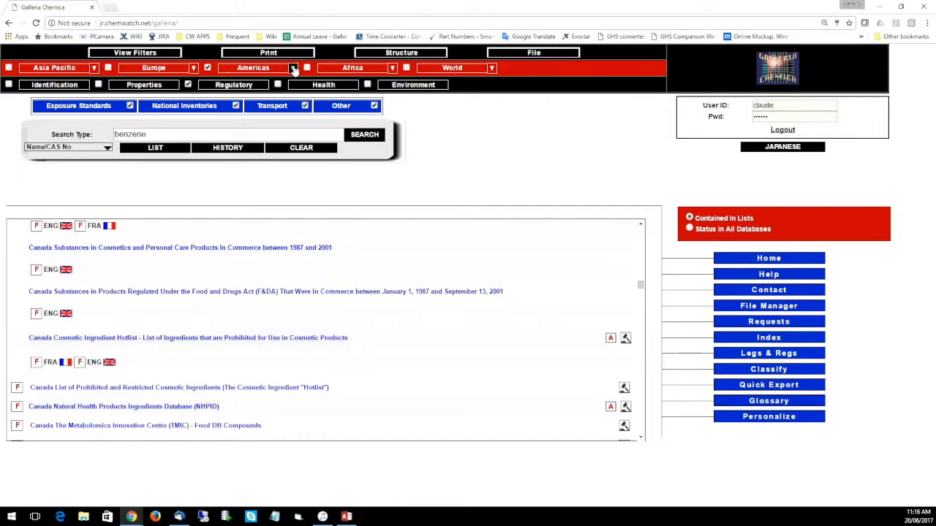
left_click(293, 69)
scroll(275, 112, "down", 1)
scroll(275, 111, "up", 1)
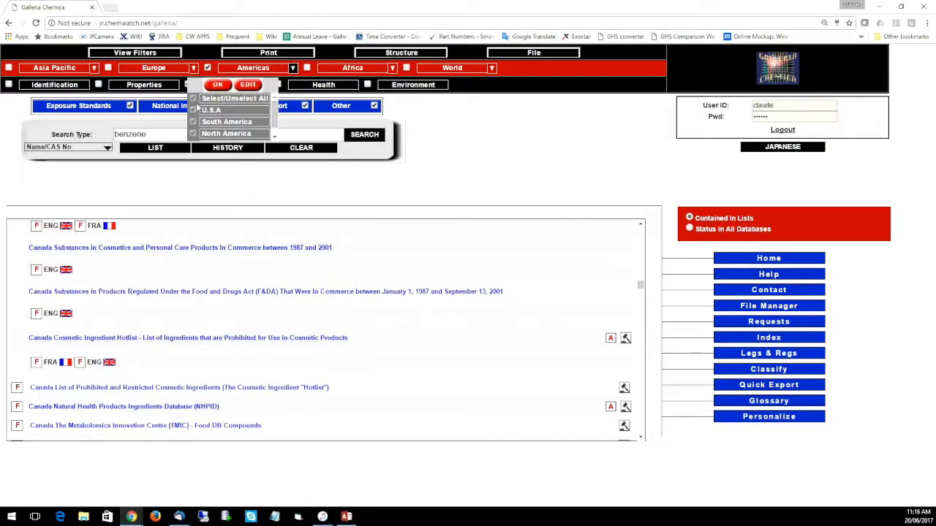
left_click(219, 100)
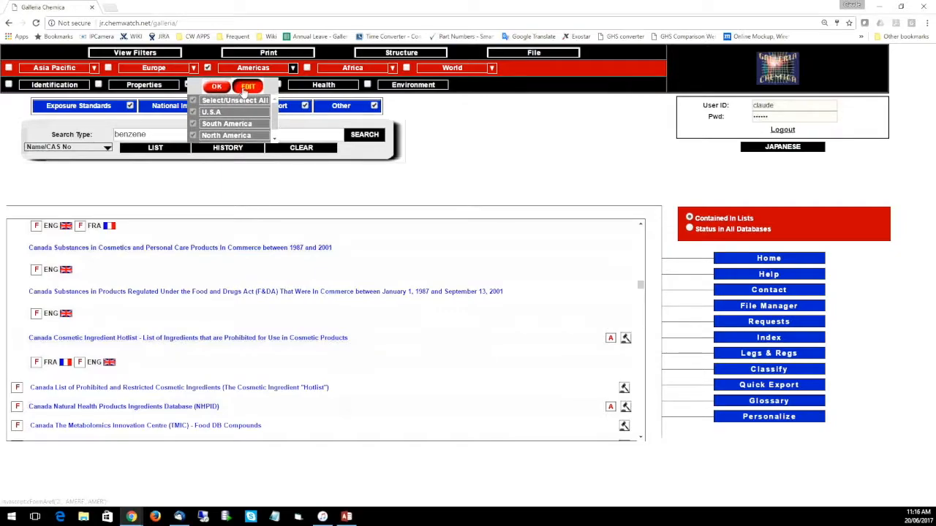
left_click(193, 112)
scroll(275, 116, "down", 1)
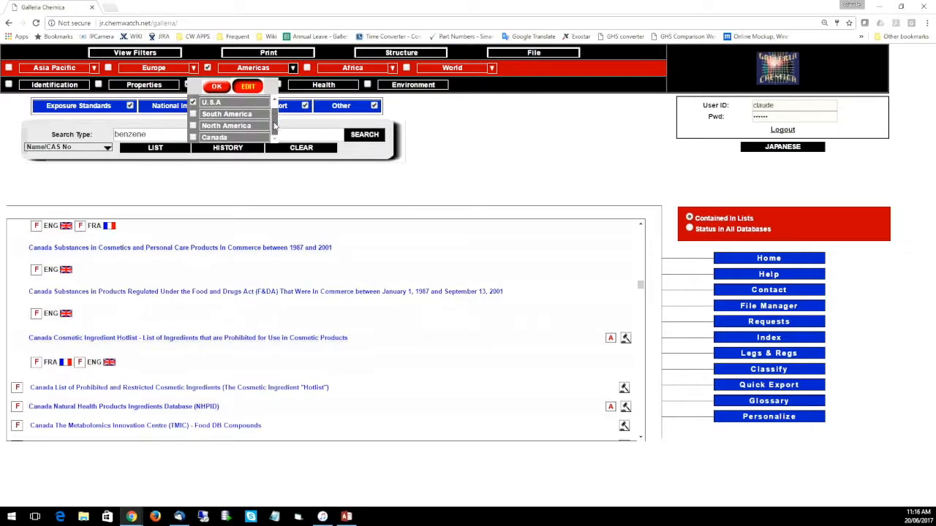
left_click(193, 137)
left_click(218, 87)
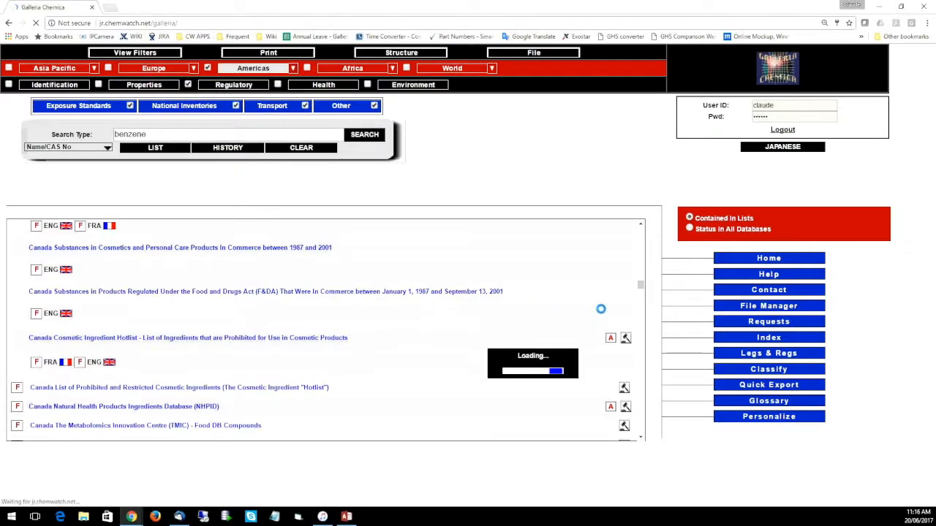
Browse the filtered U.S.A and Canada regulatory lists from Emergency Exposure Limits down to the Road/Rail transport regulations
left_click(641, 293)
scroll(640, 292, "up", 5)
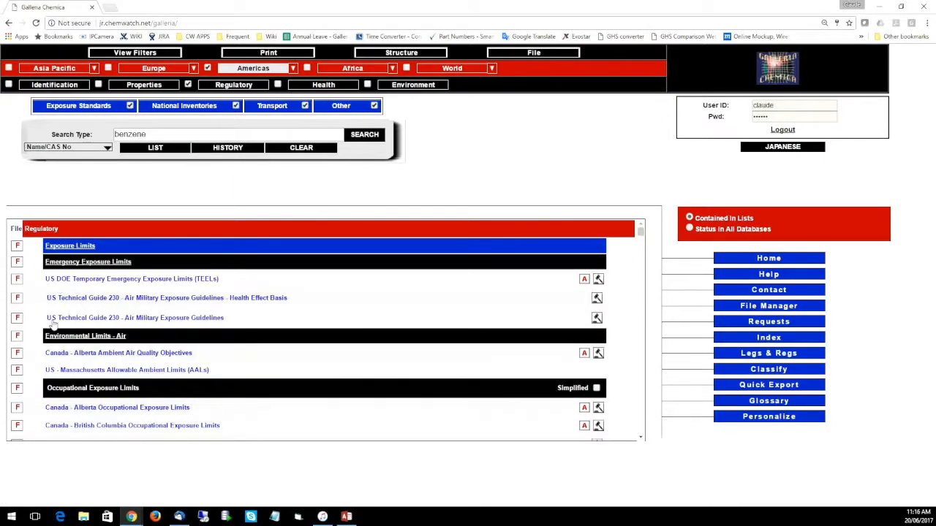
scroll(58, 385, "down", 6)
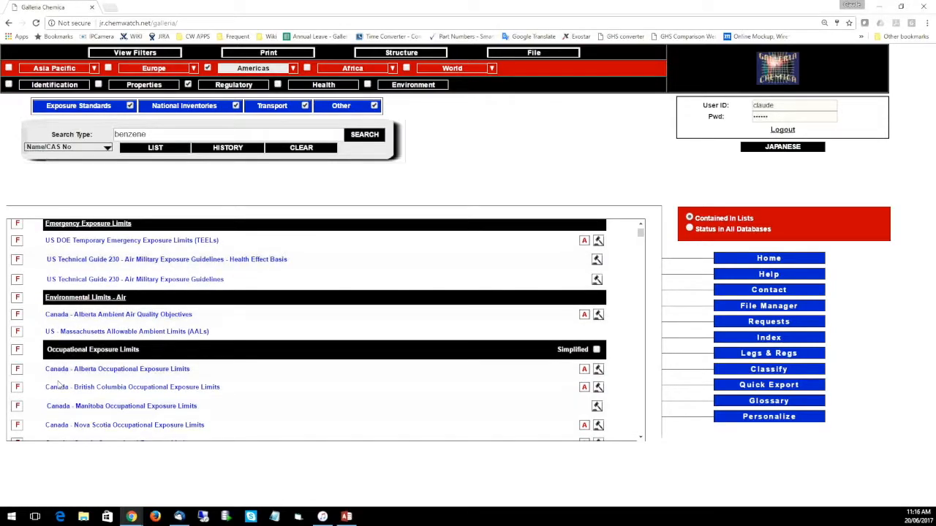
scroll(67, 381, "down", 6)
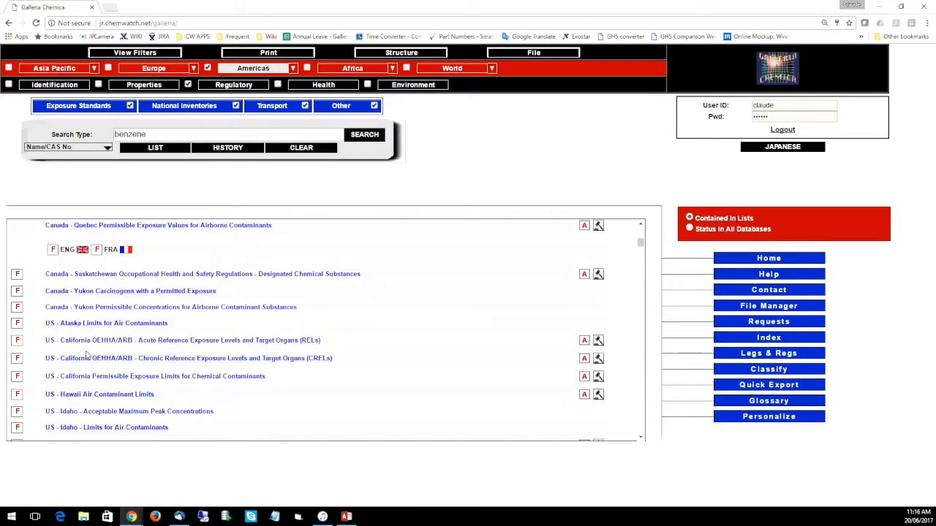
scroll(86, 343, "down", 6)
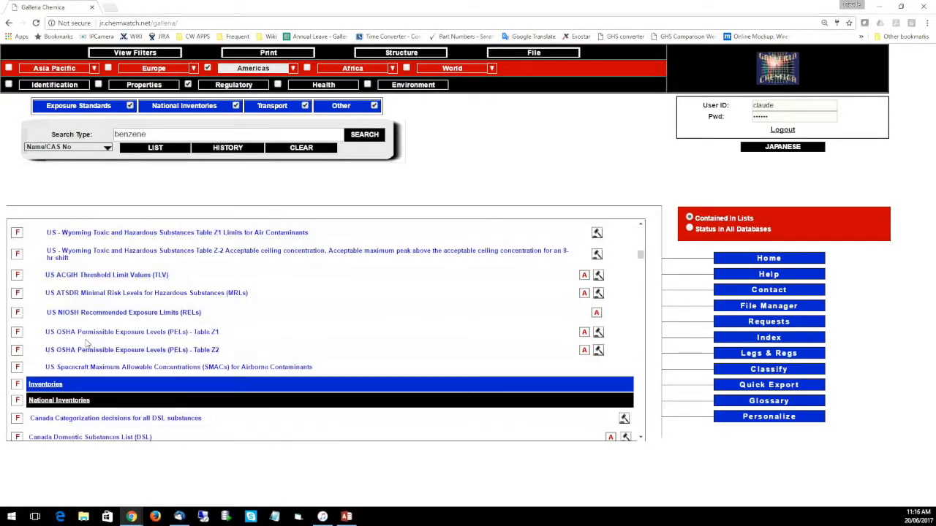
scroll(99, 311, "down", 3)
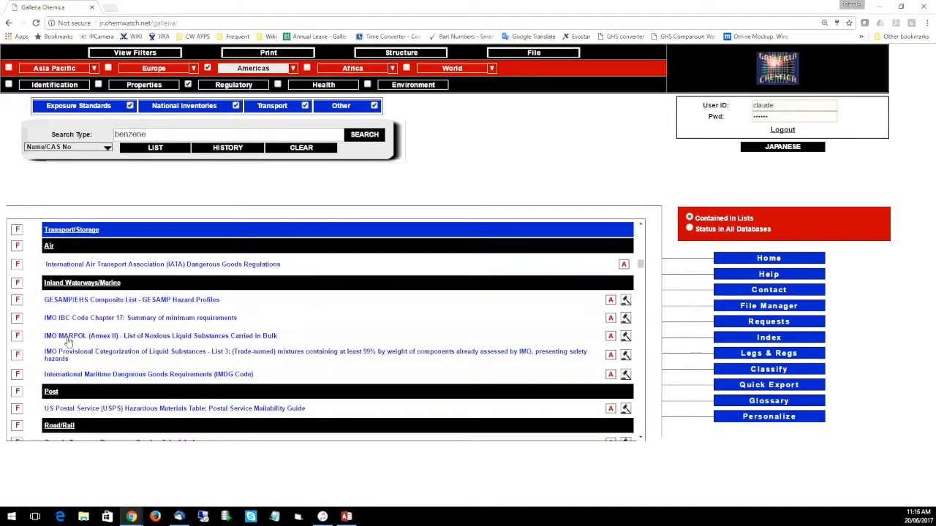
scroll(80, 352, "down", 9)
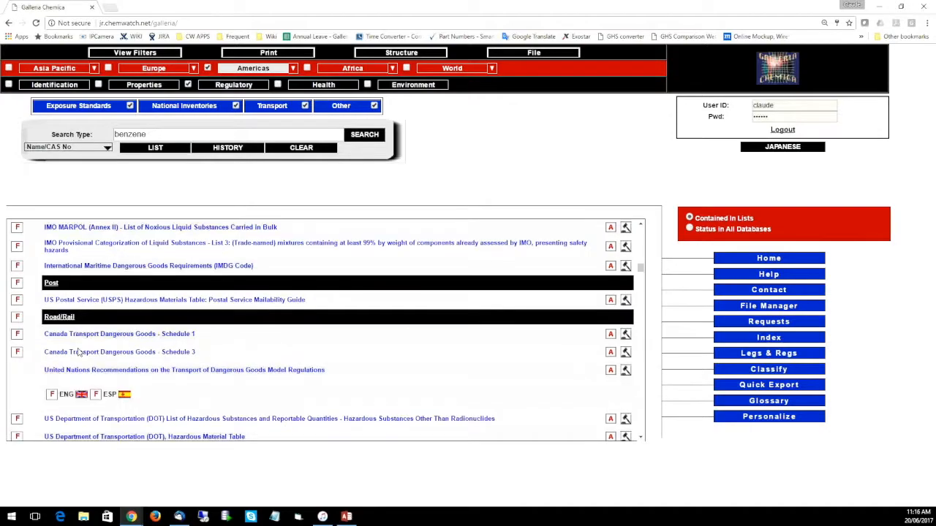
Review benzene's US OSHA Permissible Exposure Levels (PELs) - Table Z1 record including its chemical group header, and close the detail display
scroll(124, 346, "up", 8)
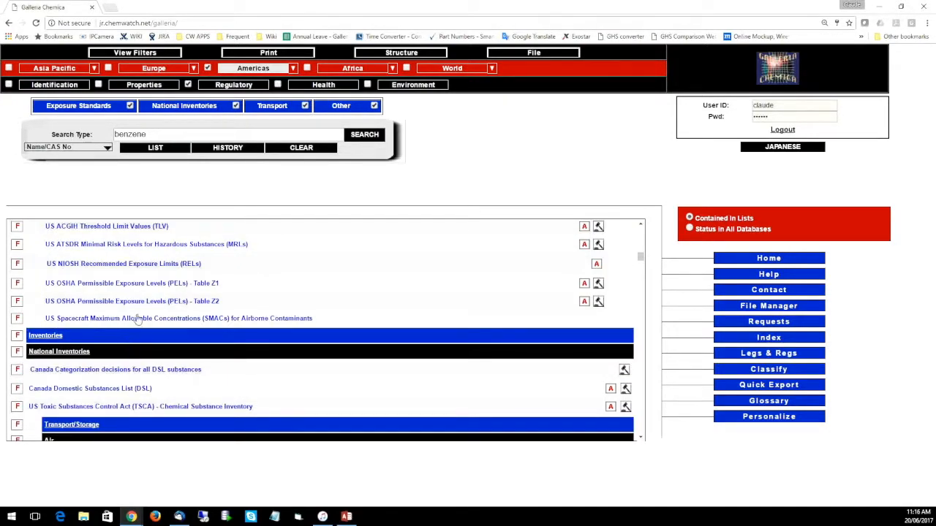
left_click(115, 287)
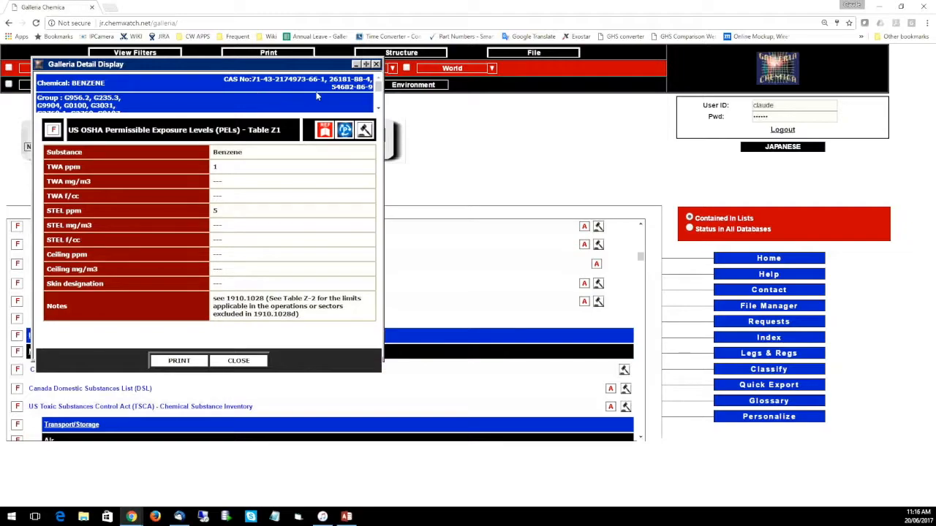
left_click_drag(378, 86, 378, 89)
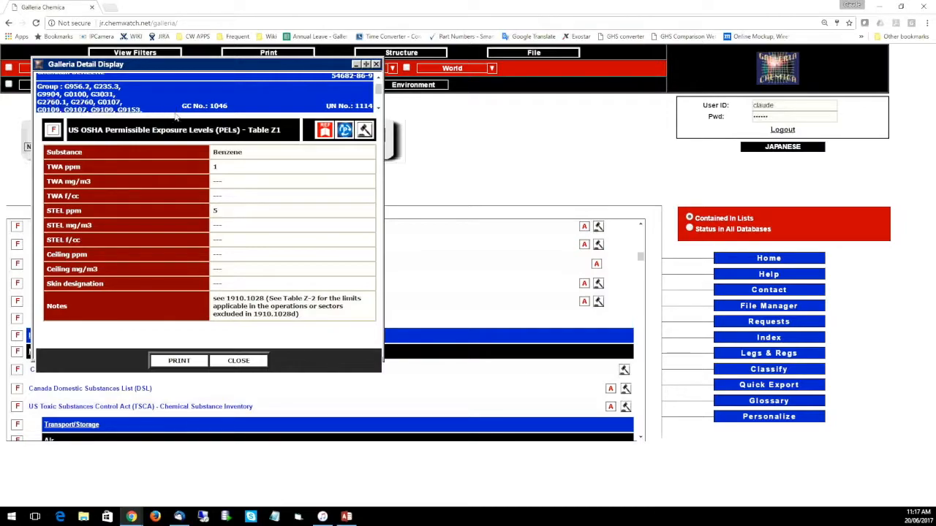
scroll(378, 86, "up", 2)
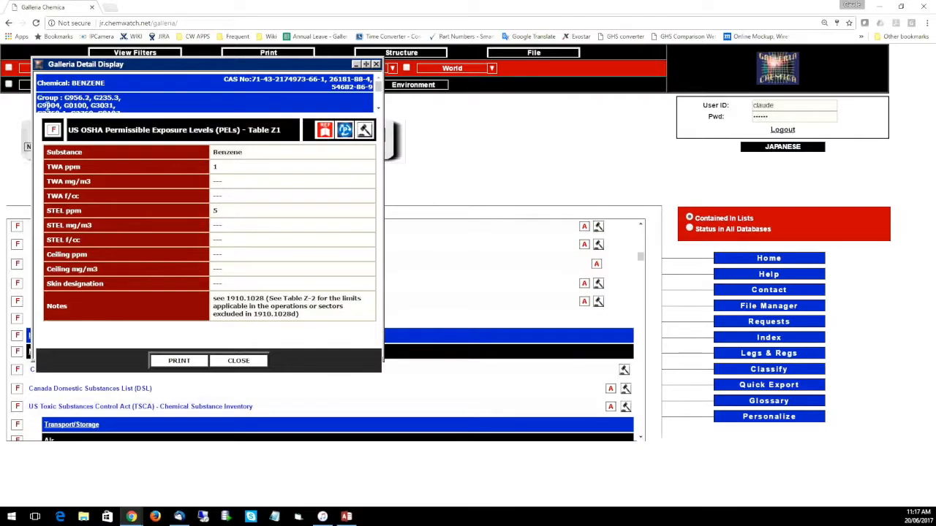
scroll(142, 106, "down", 3)
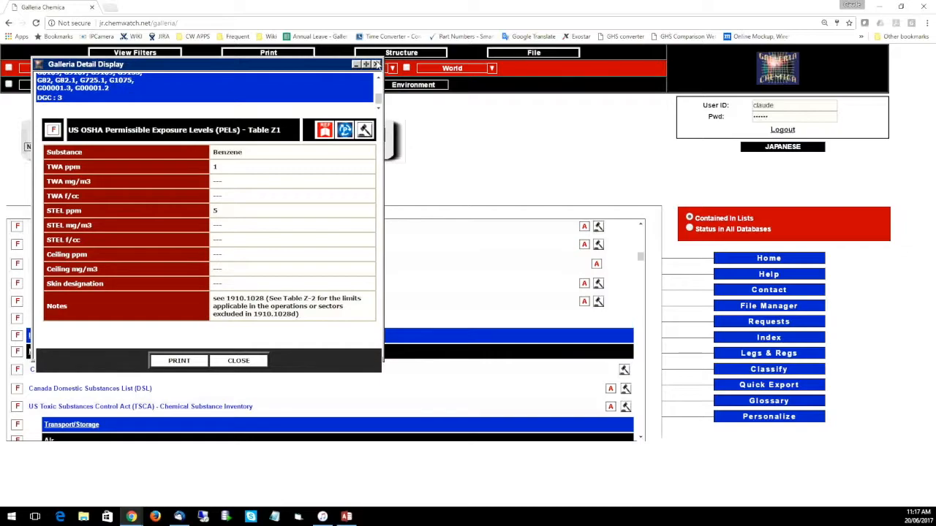
left_click(376, 64)
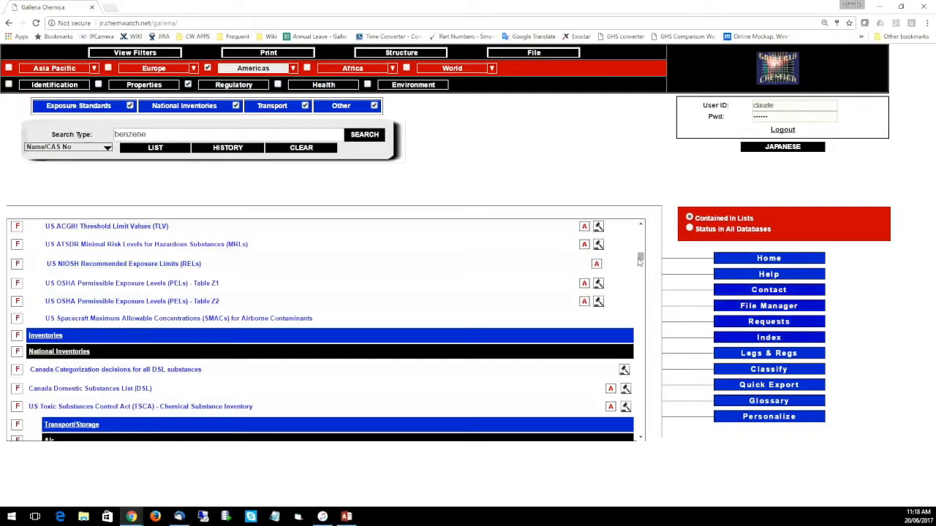
Set the filters to the World region with the Identification, Properties, Regulatory, Health and Environment categories for benzene
left_click_drag(644, 259, 643, 231)
left_click(144, 85)
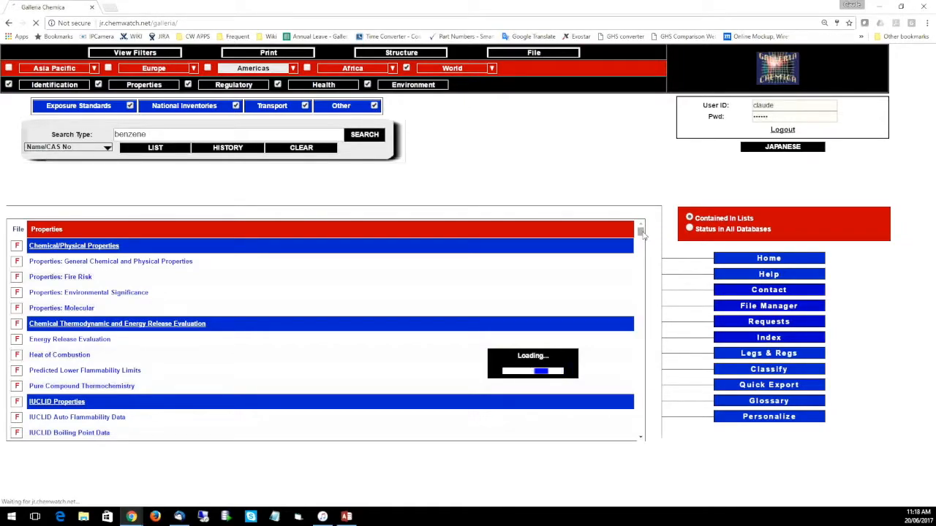
left_click_drag(640, 231, 774, 334)
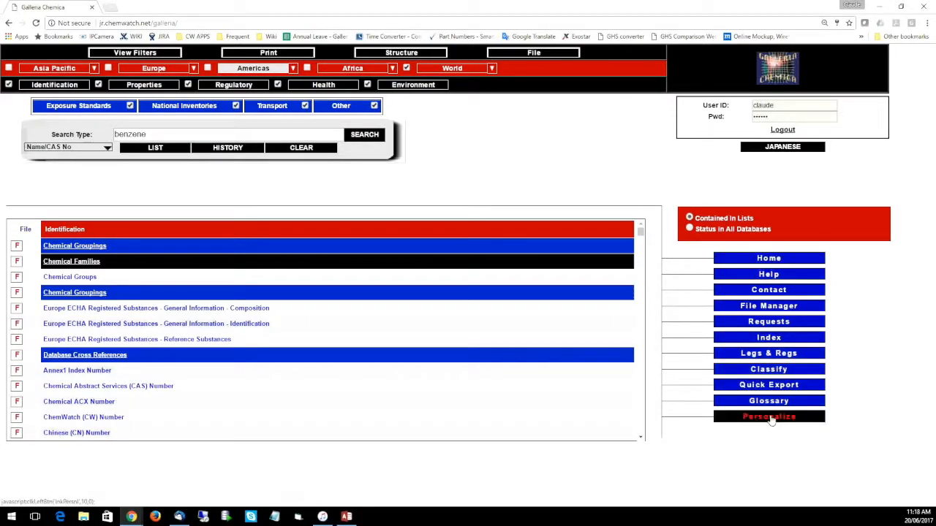
Open the Galleria Index and search its database names for "tsca"
left_click(785, 343)
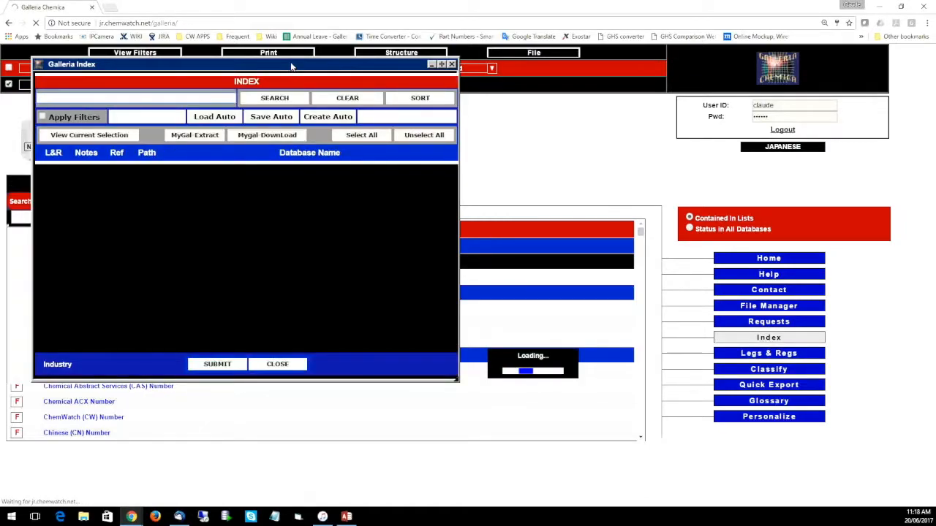
left_click_drag(291, 66, 470, 113)
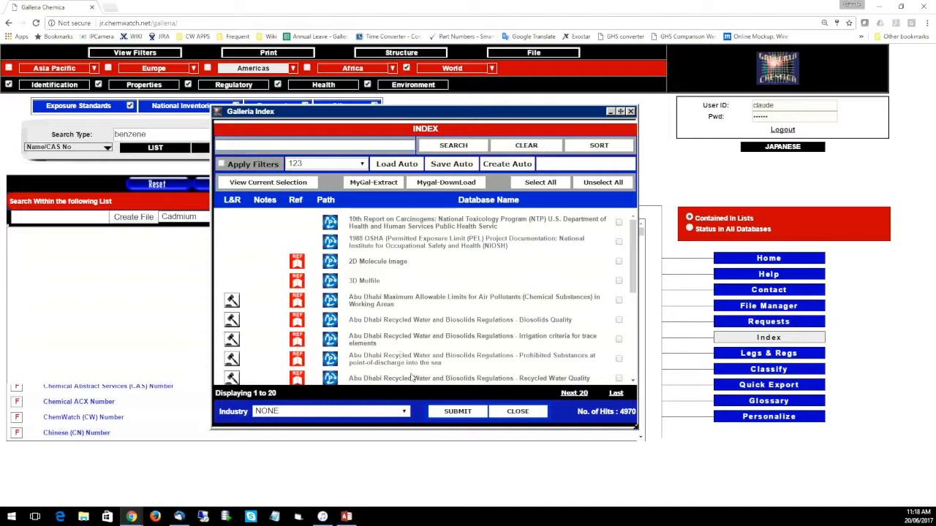
left_click(269, 145)
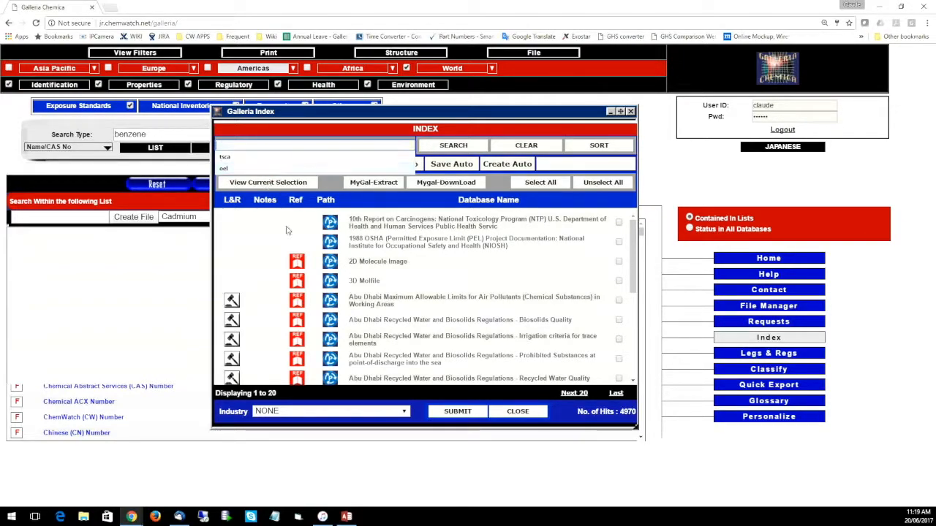
left_click(245, 157)
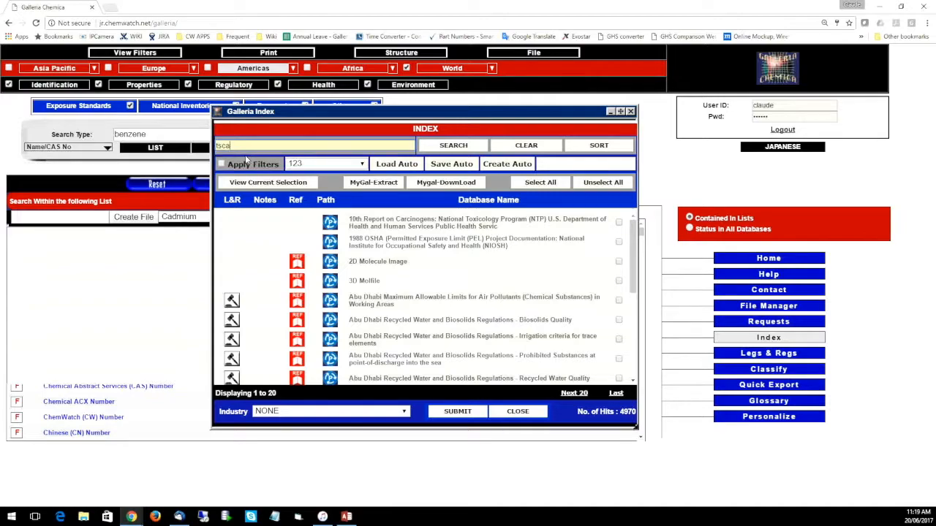
left_click(457, 148)
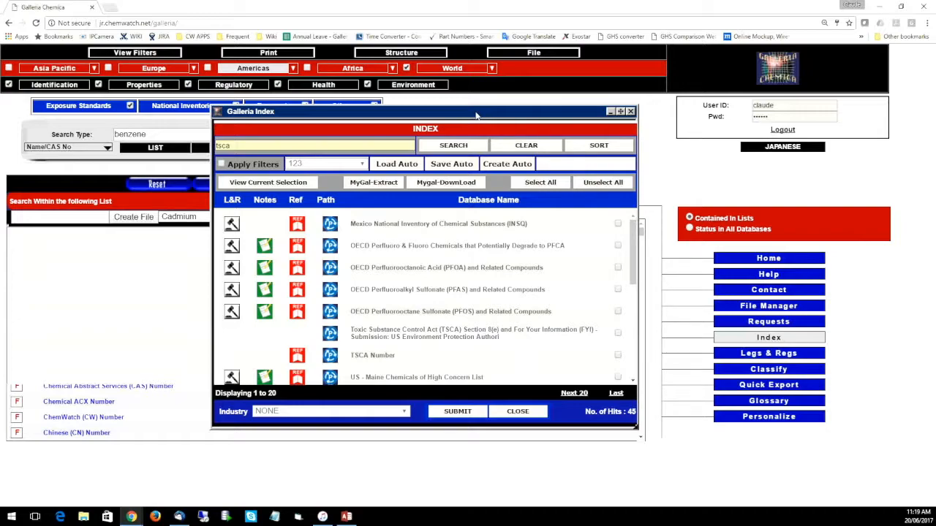
Reposition the index window and look through the first page of TSCA databases down to the US EPA Safer Chemical Ingredients lists
left_click_drag(476, 115, 443, 101)
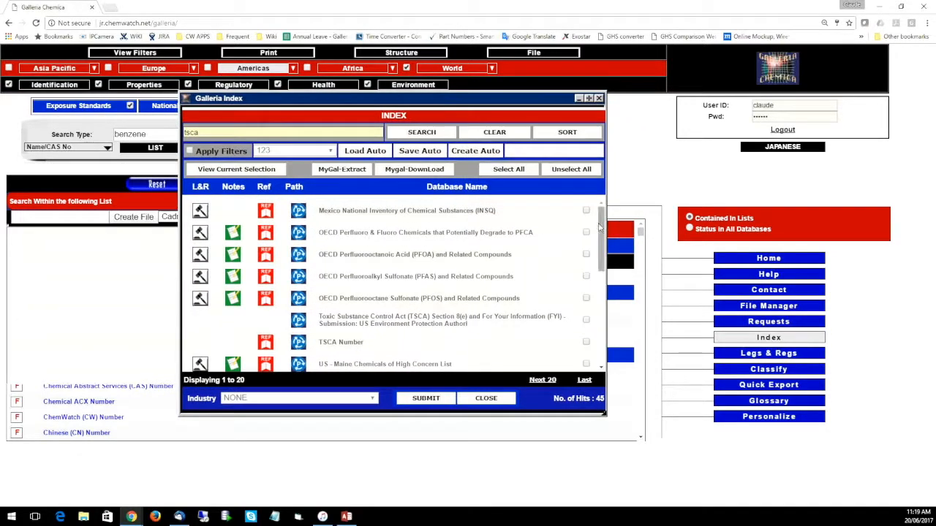
mouse_move(602, 221)
left_mouse_down()
mouse_move(601, 238)
mouse_move(600, 215)
left_mouse_up()
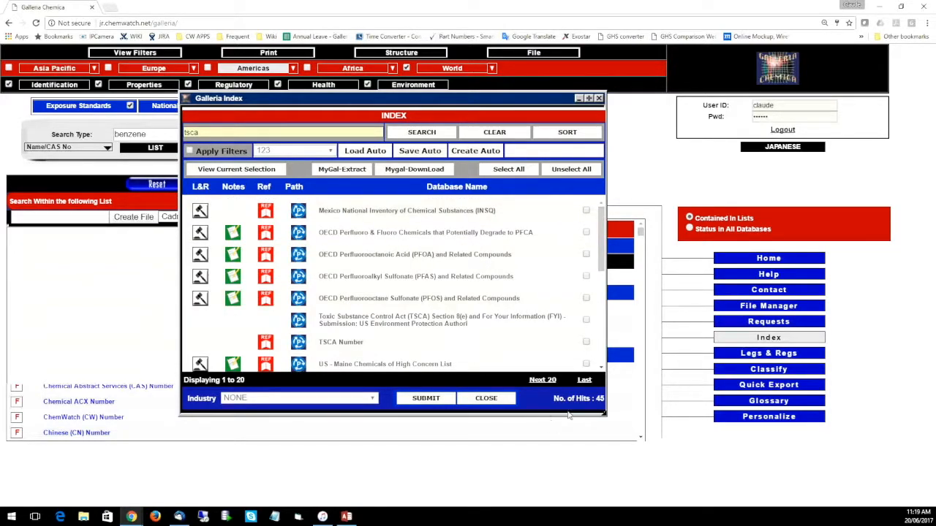
left_click_drag(573, 399, 603, 399)
left_click(580, 409)
left_click_drag(598, 242, 603, 326)
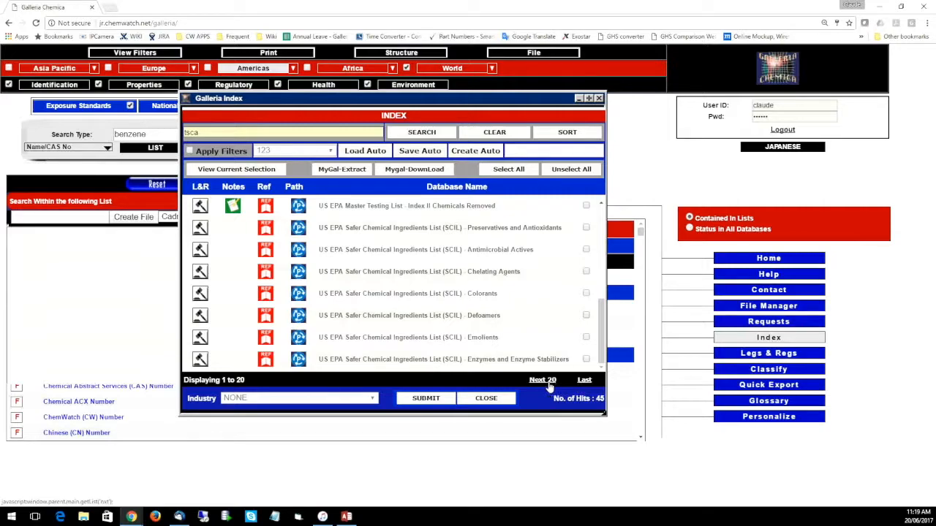
Submit "tsca inventory" index selections TSCA Chemical Substance Inventory, SCIL Specialized Industrial Chemicals and TSCA Section 8 (a) IUR Full Exemptions, and close the index
left_click(584, 381)
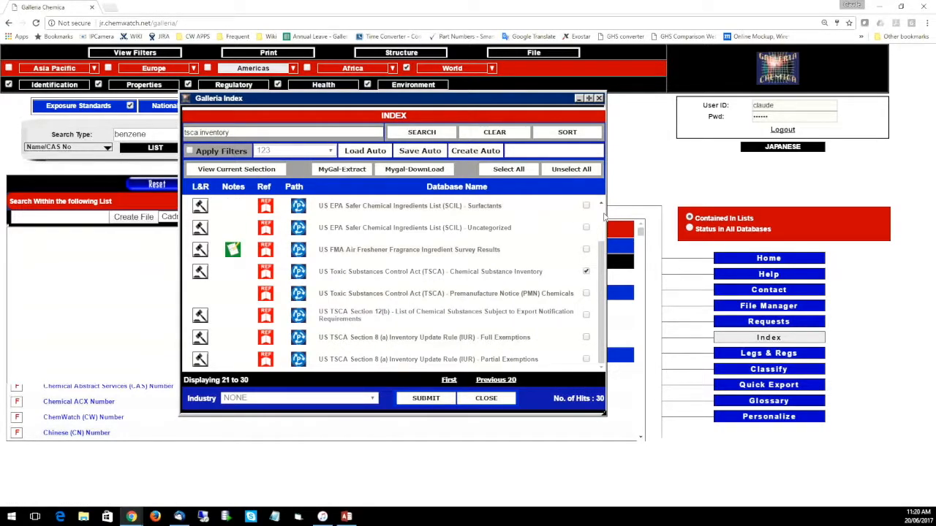
scroll(588, 225, "up", 2)
scroll(579, 348, "down", 2)
left_click(424, 402)
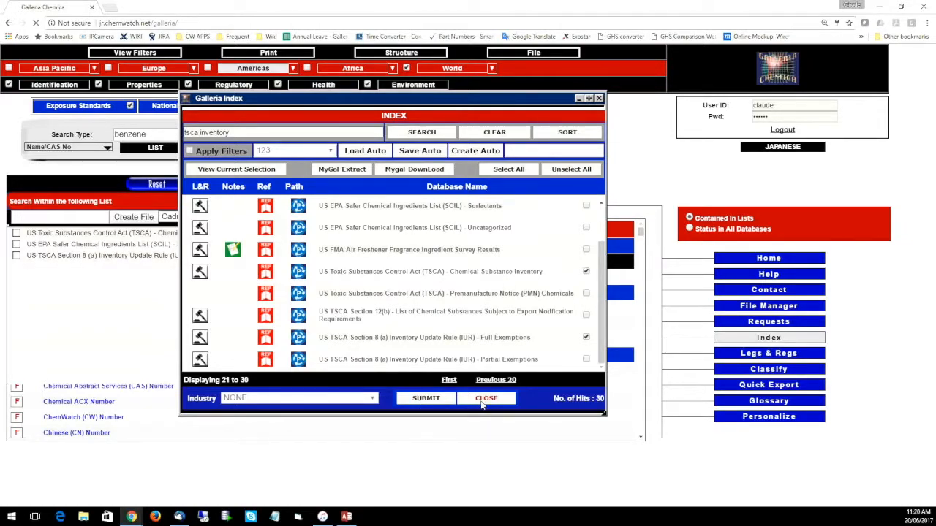
left_click(484, 401)
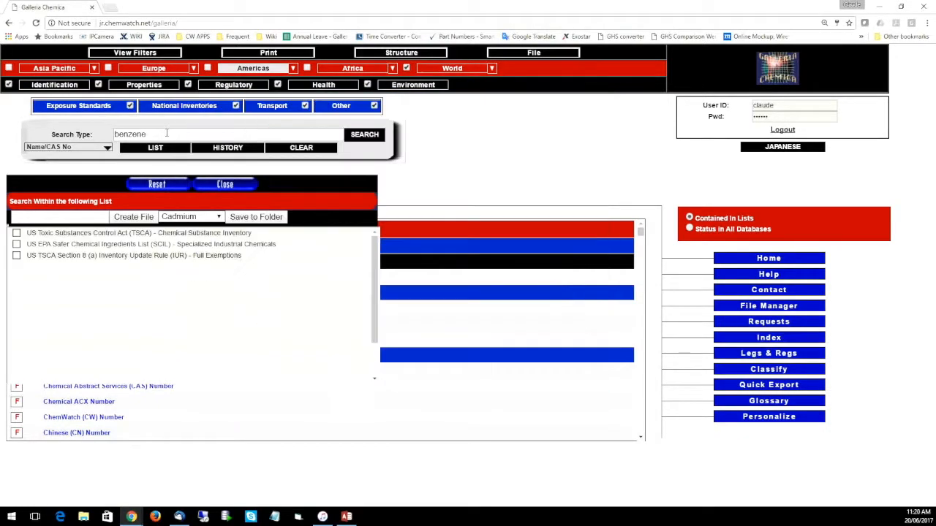
List benzene matches, choose benzene to search within the selected databases, and view and close its TSCA Chemical Substance Inventory record
left_click(162, 152)
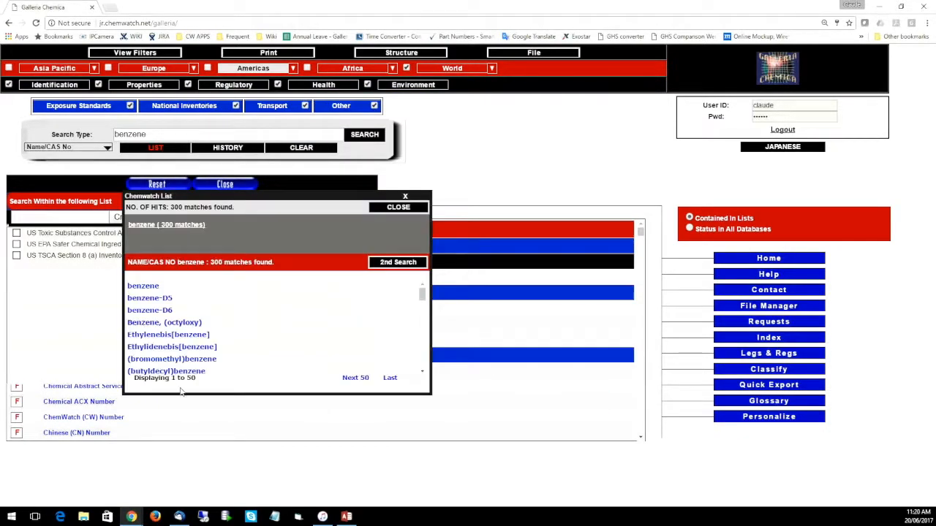
left_click(147, 286)
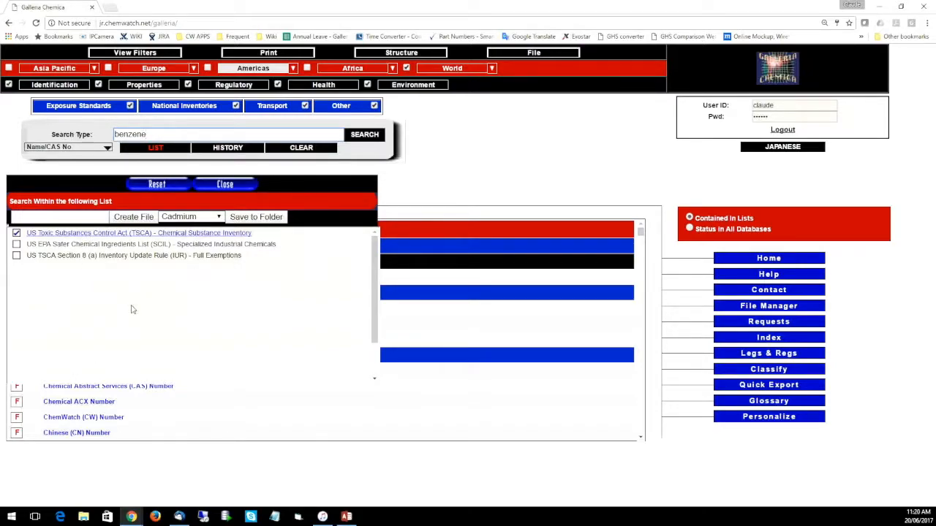
left_click(153, 233)
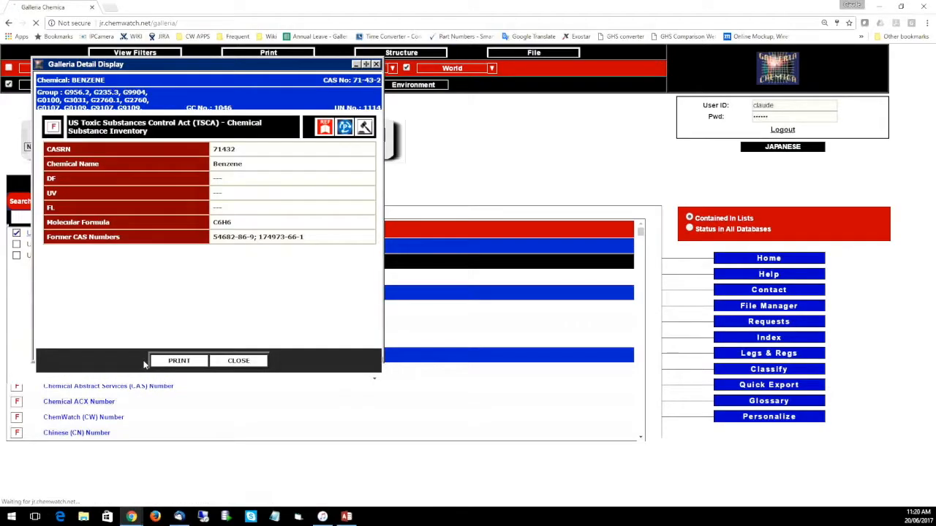
left_click(236, 364)
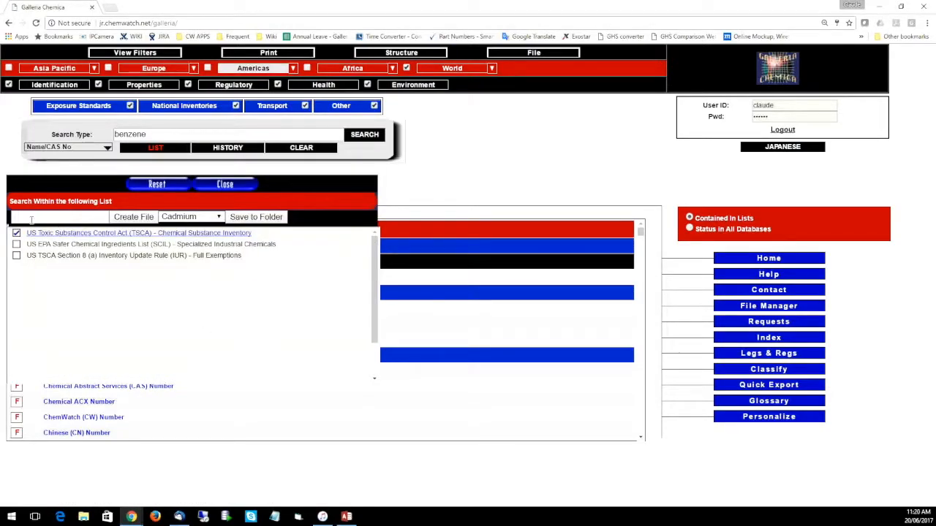
Search for "acetone" within the selected databases and choose acetone from the matches
double_click(130, 134)
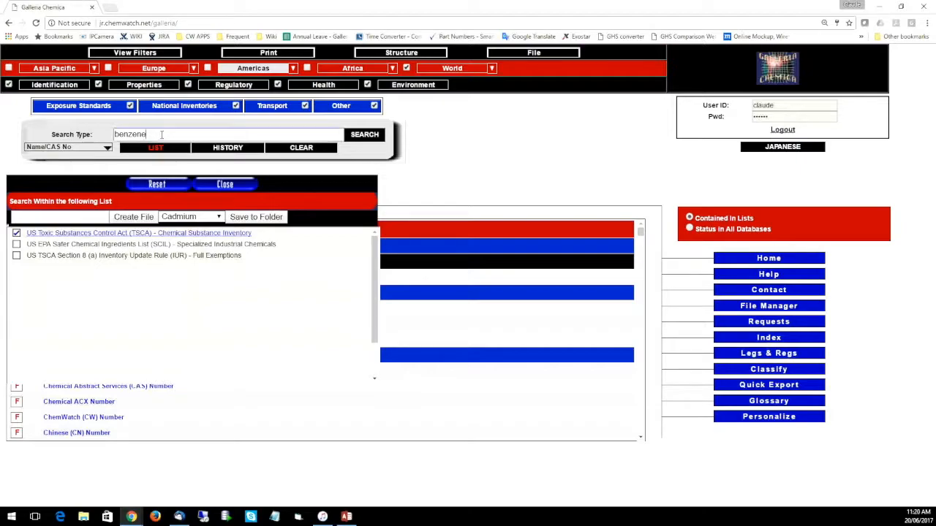
type("acetone")
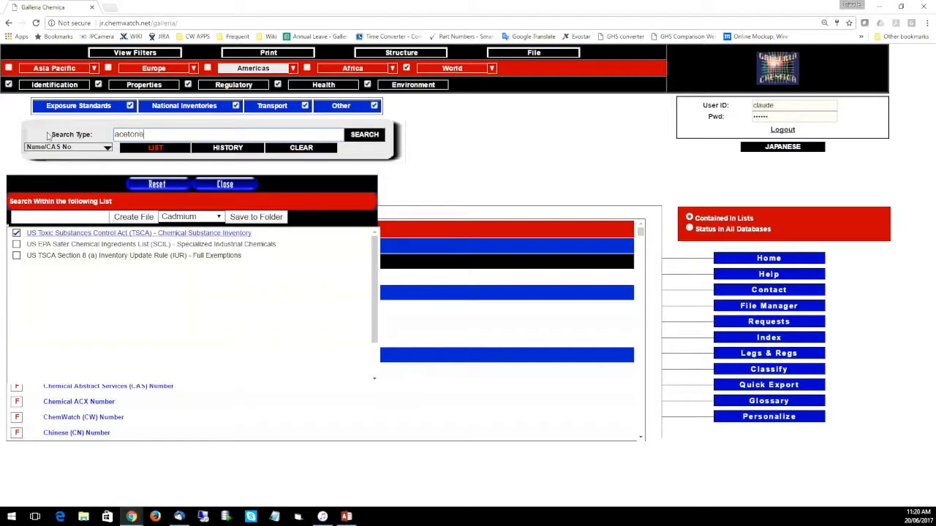
key("Return")
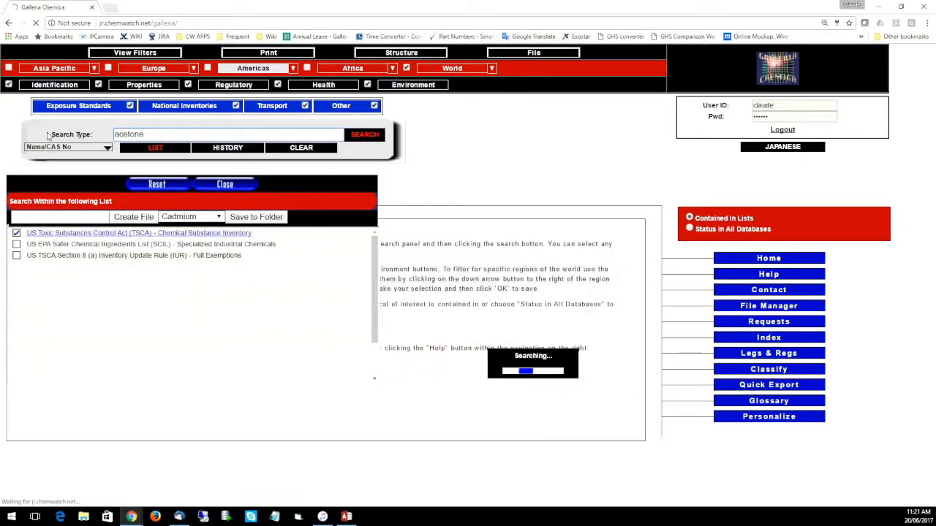
left_click(177, 154)
left_click(135, 292)
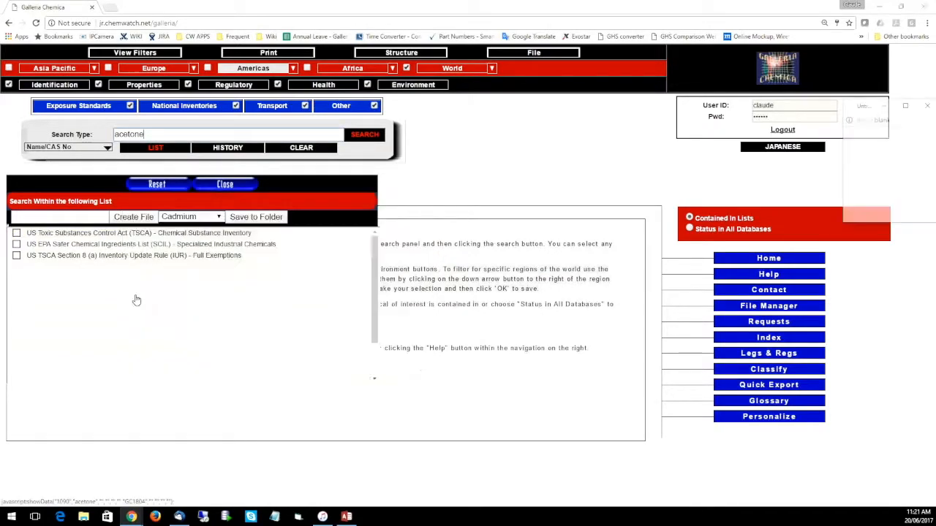
View acetone's TSCA Chemical Substance Inventory record, and close both the record and the list of databases to search within
left_click(64, 233)
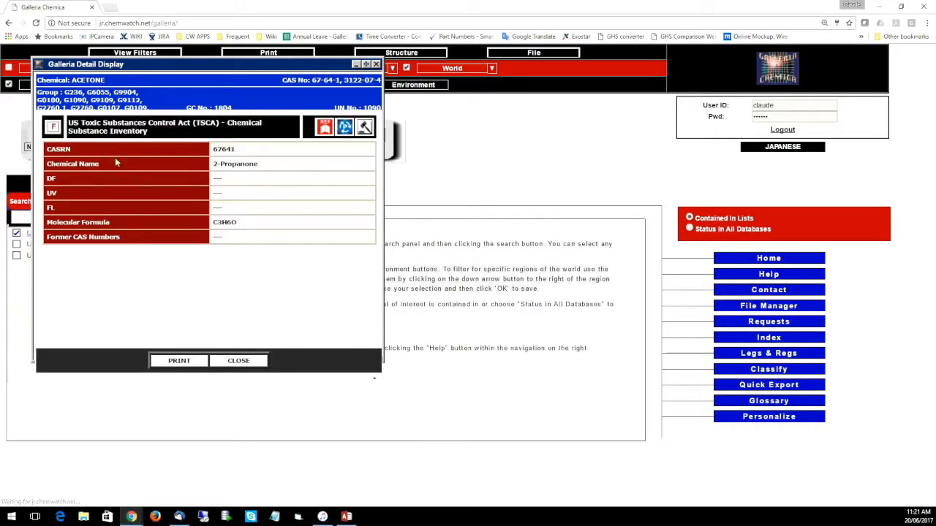
left_click(235, 360)
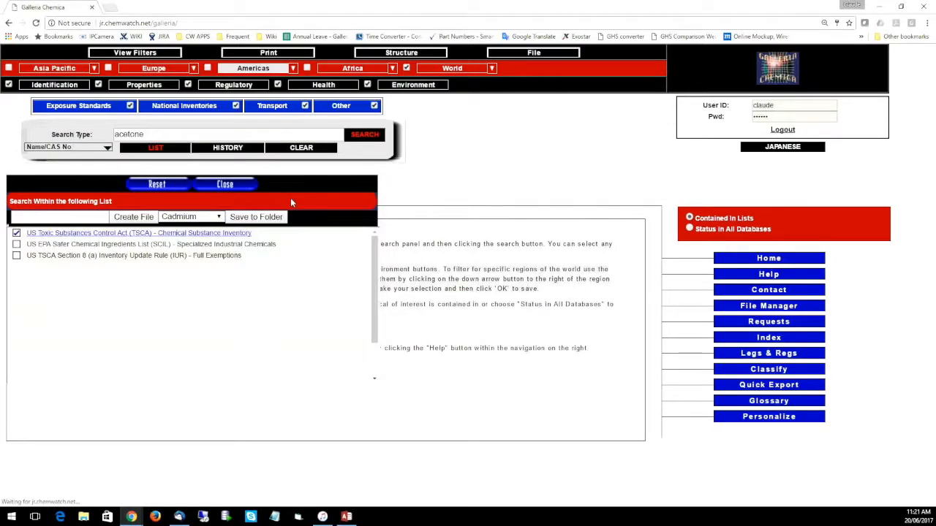
left_click(247, 186)
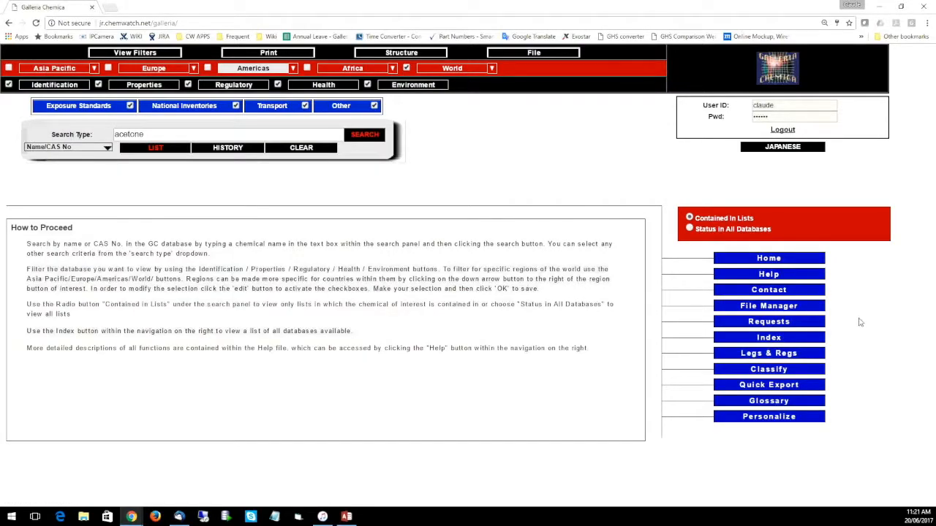
Reopen the Galleria Index, reposition its window and look through the first page of databases
left_click(791, 341)
left_click_drag(319, 68, 462, 135)
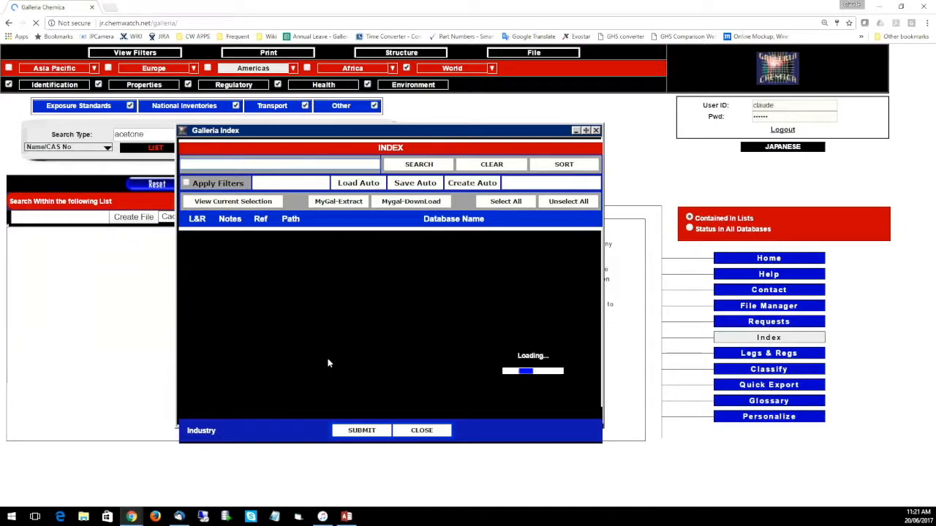
mouse_move(599, 252)
left_mouse_down()
mouse_move(598, 287)
mouse_move(597, 241)
left_mouse_up()
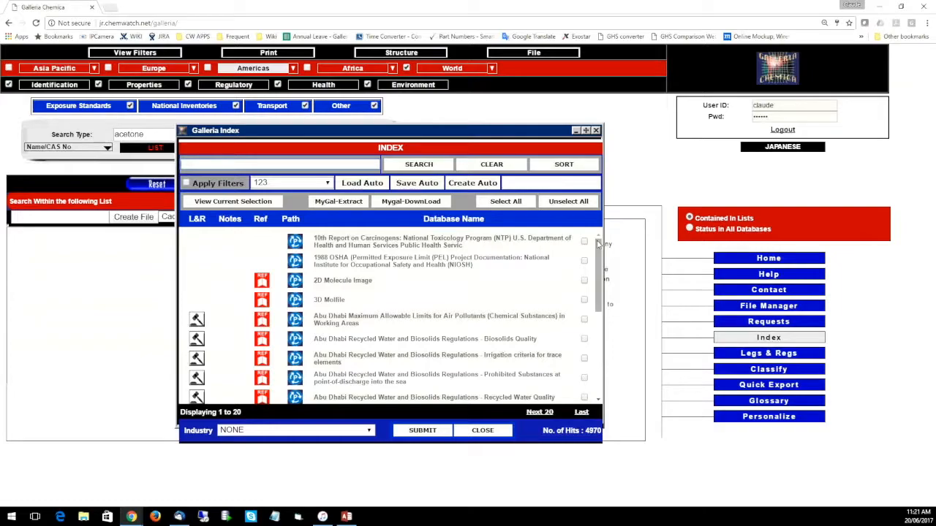
scroll(314, 291, "down", 2)
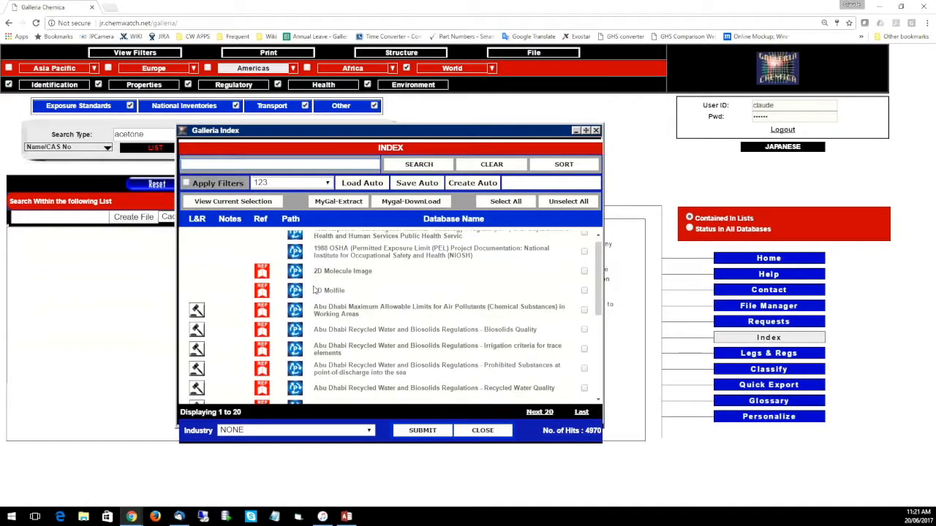
scroll(439, 356, "down", 1)
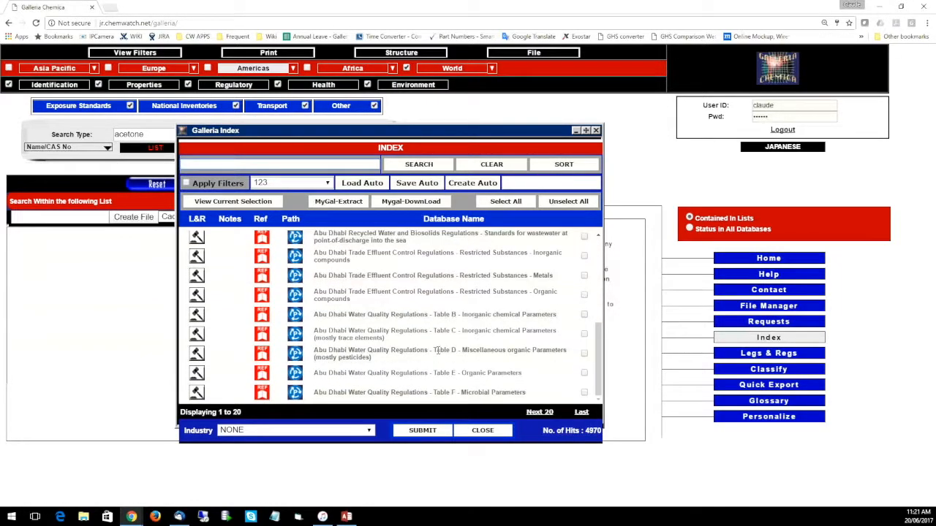
scroll(437, 351, "up", 3)
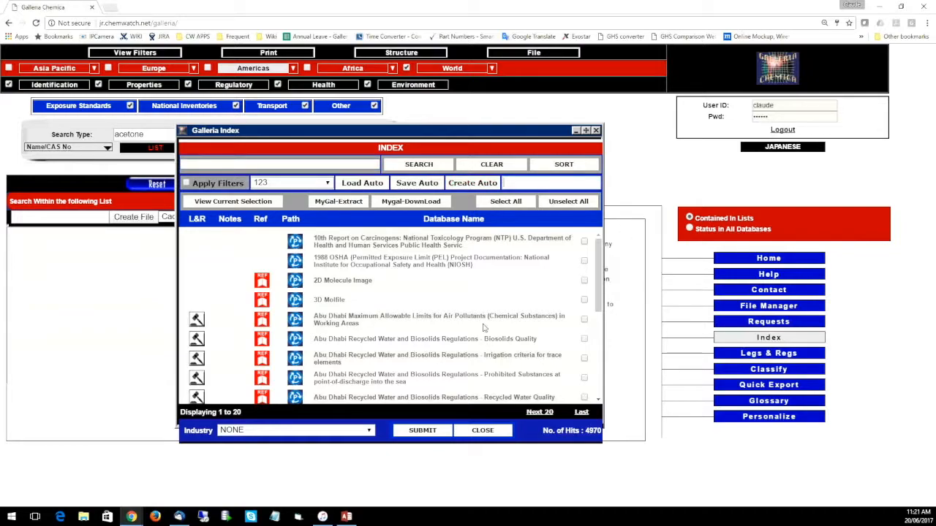
Create an index Auto named "Today_test" and select it as the active Auto
left_click(523, 184)
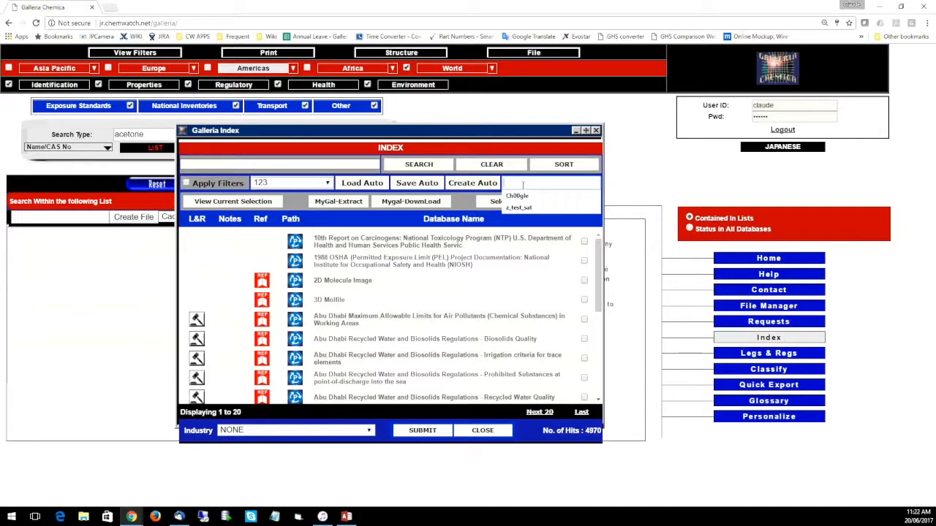
type("Today_test")
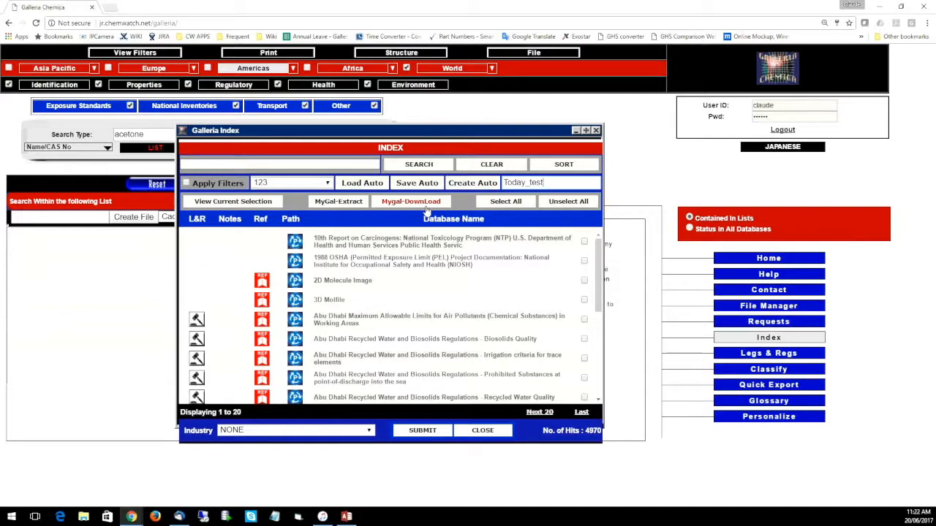
left_click(465, 188)
left_click(547, 79)
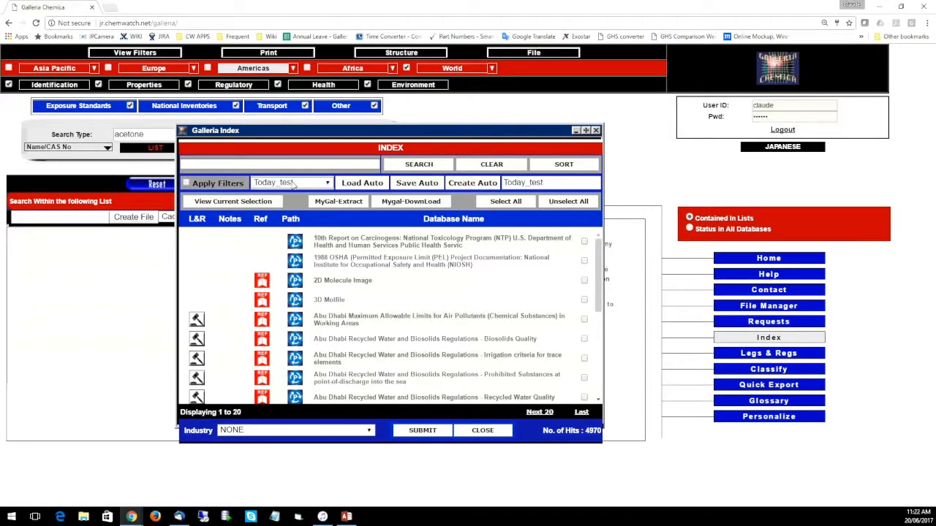
left_click(330, 185)
scroll(329, 244, "down", 1)
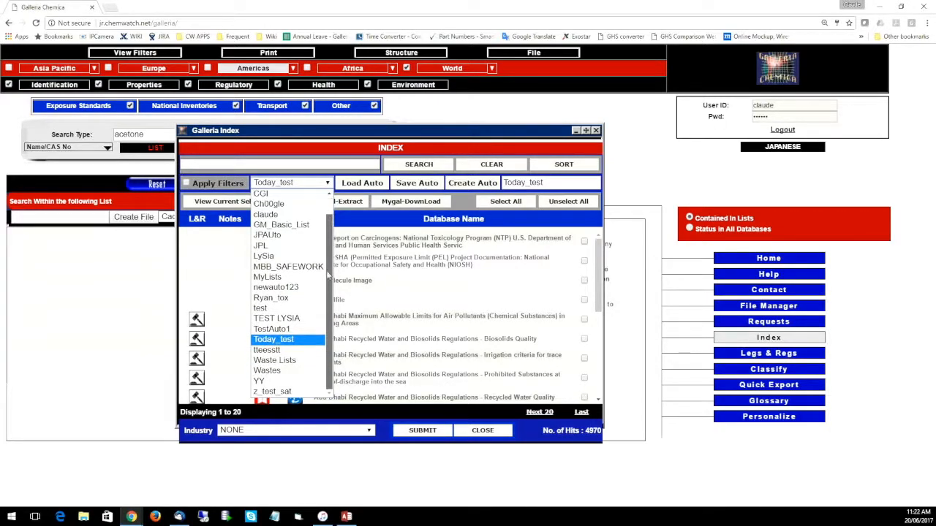
left_click(292, 341)
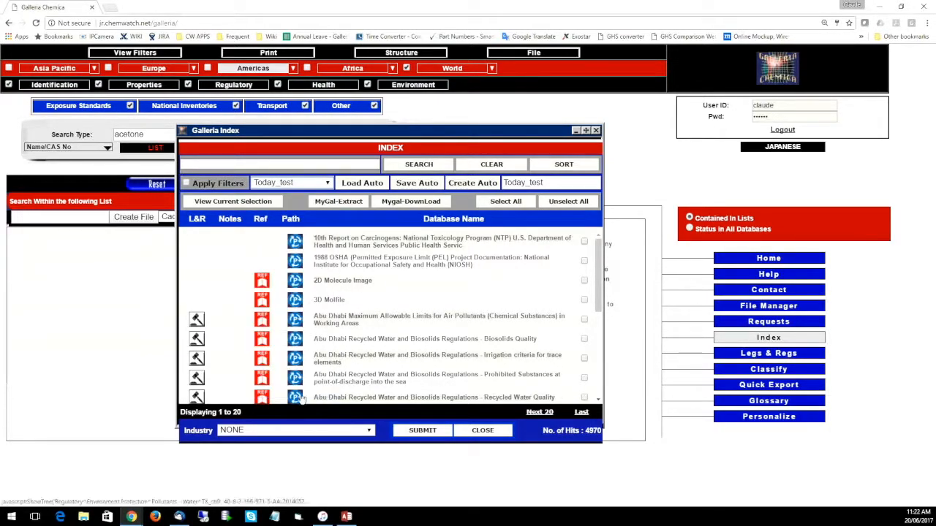
Search the index's database names for "oel" and move the index window higher for a clear view of the results
left_click(242, 162)
type("o")
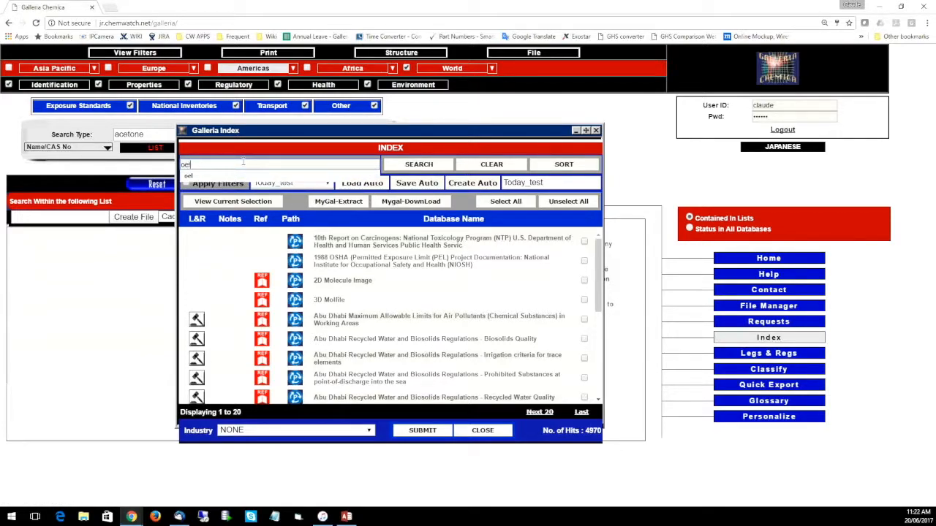
type("el")
key("Return")
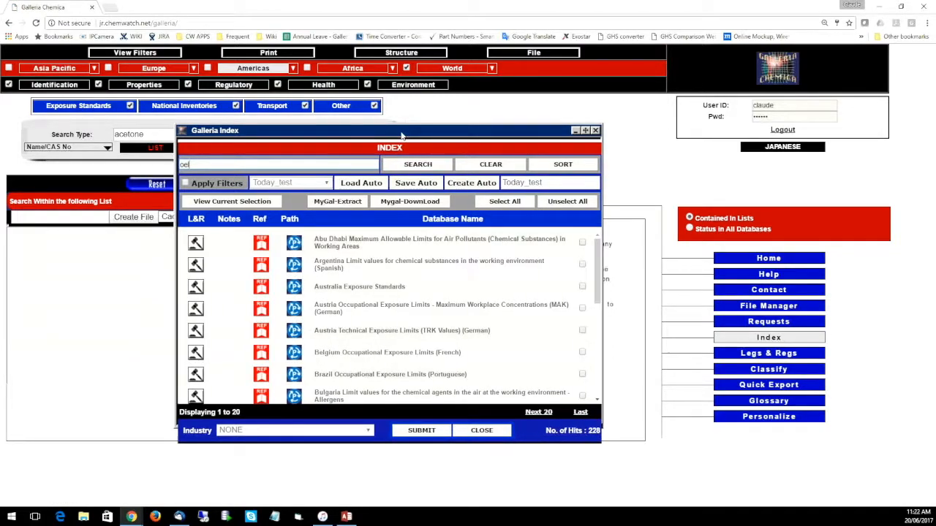
left_click_drag(402, 135, 384, 111)
left_click_drag(573, 410, 580, 410)
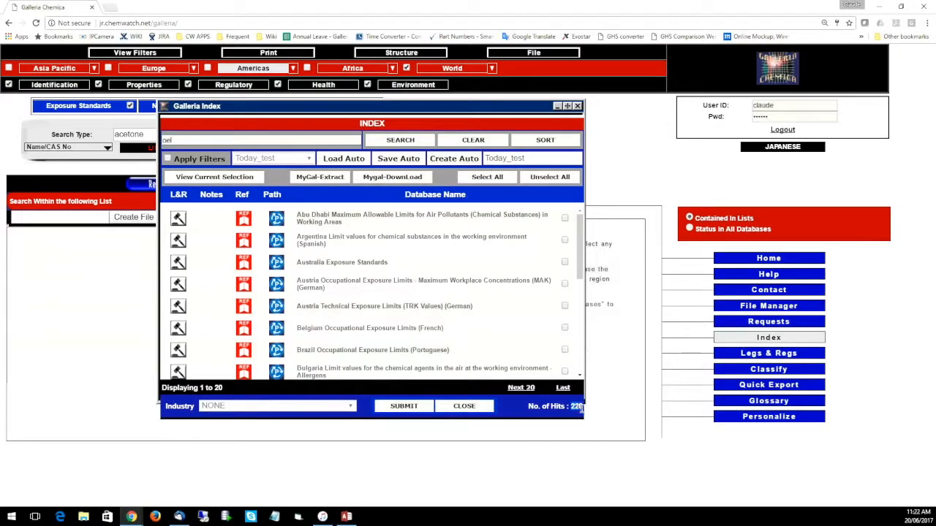
left_click(579, 416)
Select the Canadian Occupational Exposure Limits databases for Alberta, British Columbia, Manitoba, Nova Scotia, Ontario Asphyxiant, Ontario and Prince Edward Island
left_click_drag(584, 240, 586, 339)
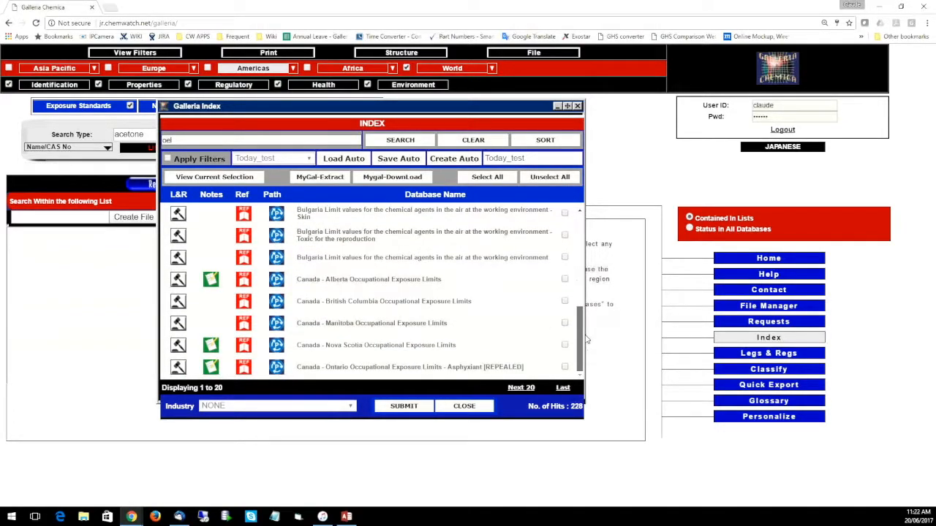
left_click(564, 279)
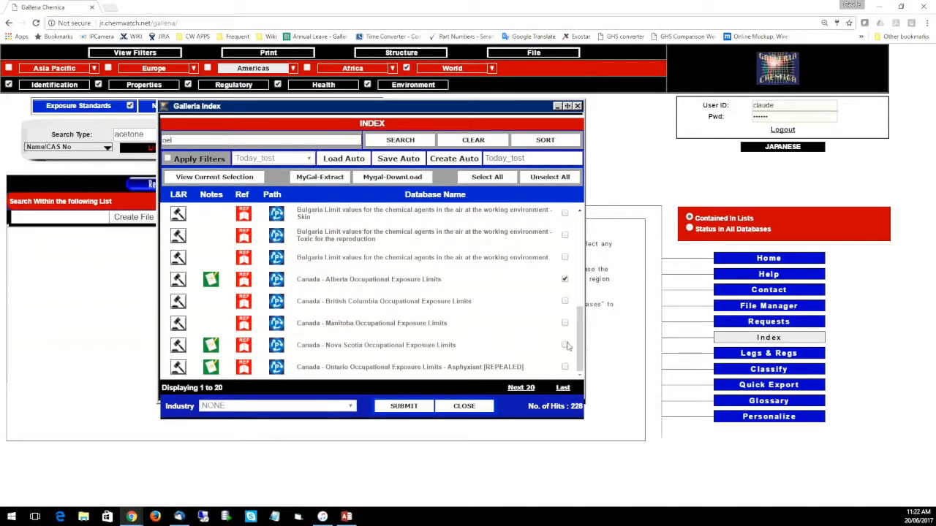
left_click(564, 302)
left_click(564, 367)
left_click(521, 386)
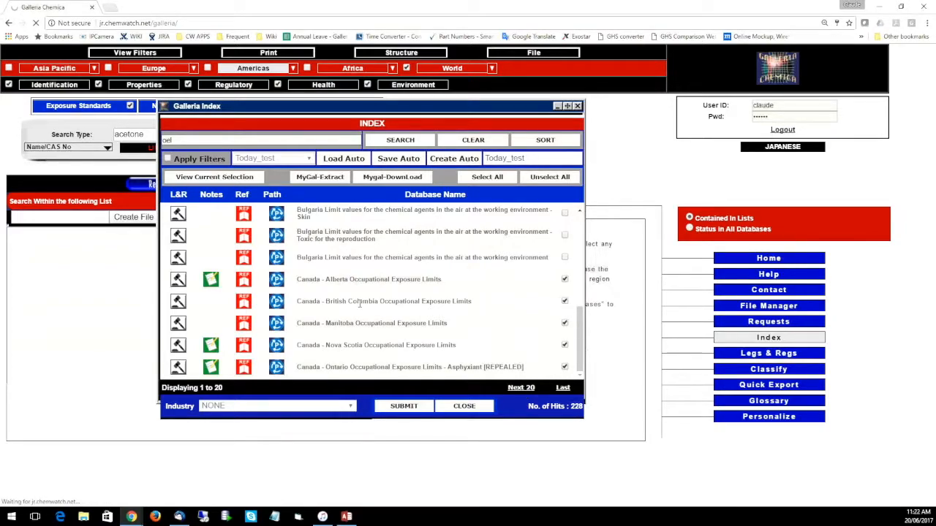
scroll(491, 330, "up", 5)
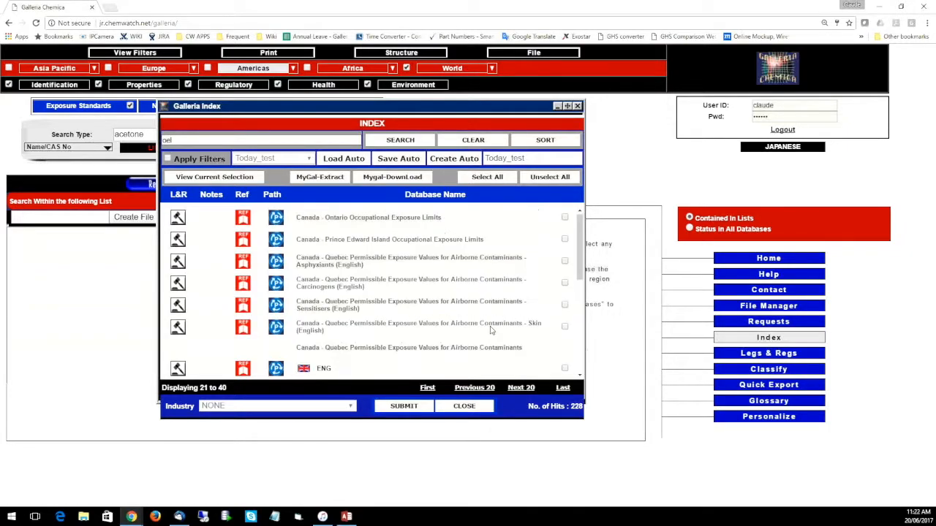
left_click(565, 218)
Page through the remaining exposure limit databases and select the ENG and NLD versions of the European Union Third List of IOELVs
left_click(520, 387)
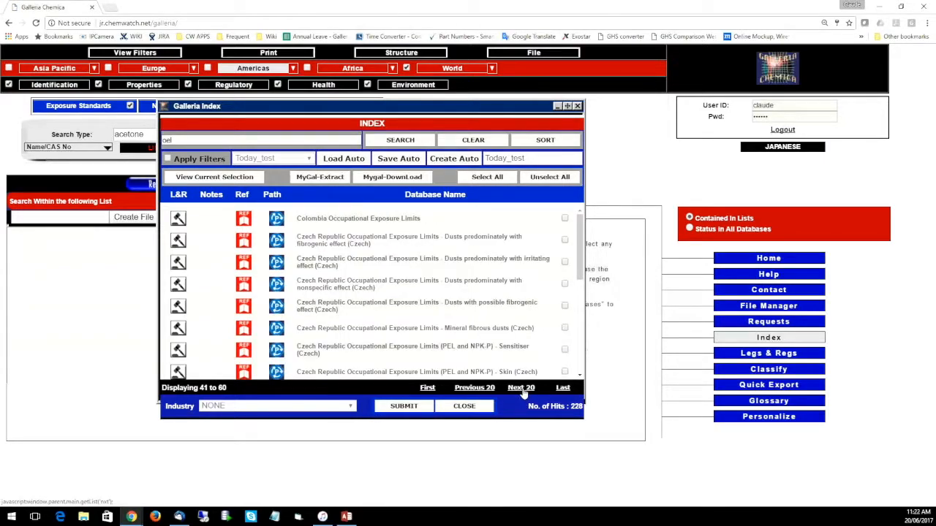
left_click(522, 390)
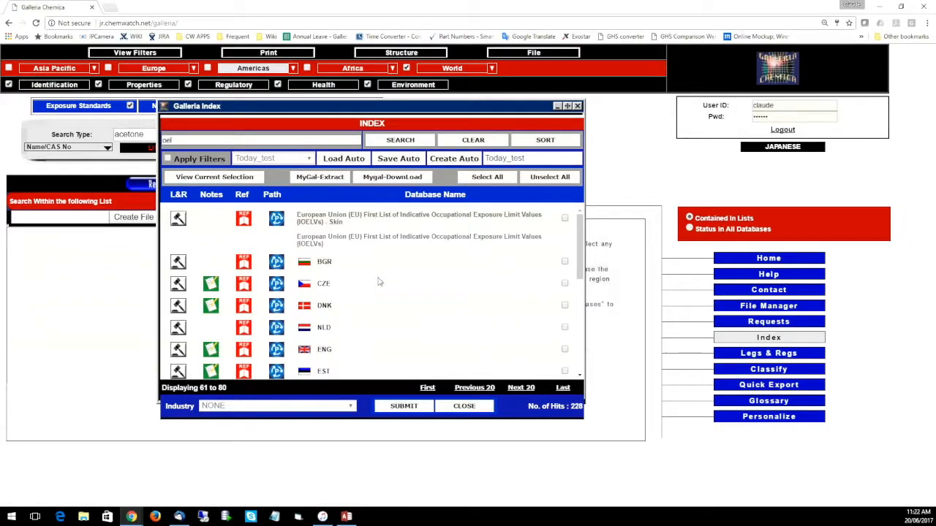
scroll(378, 282, "down", 5)
left_click(522, 388)
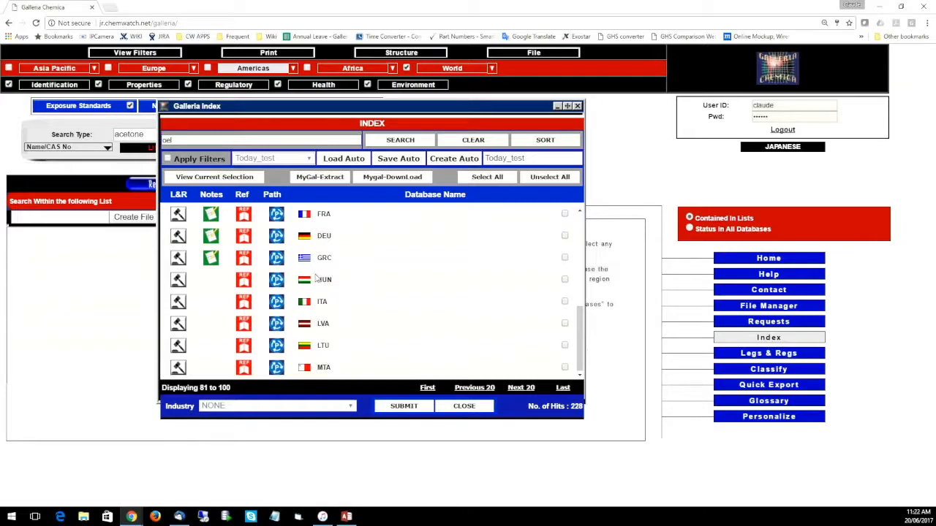
scroll(473, 314, "up", 3)
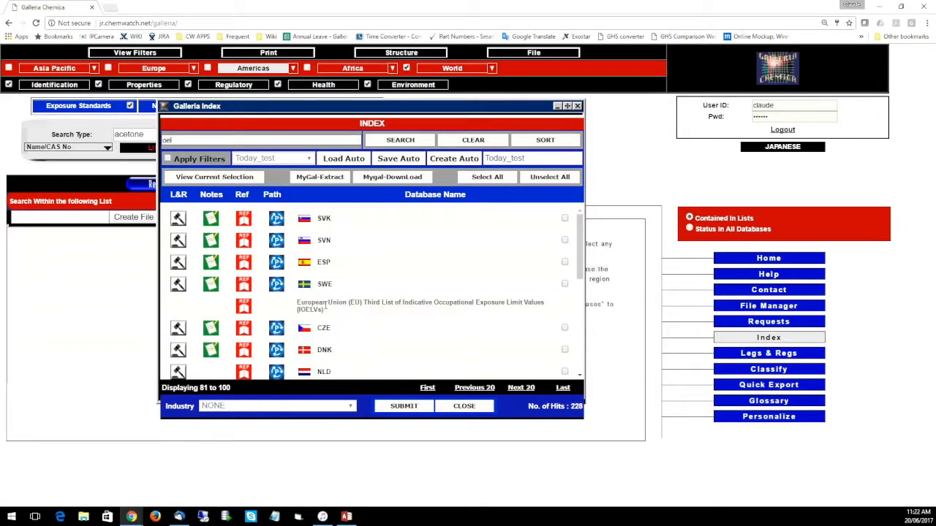
left_click_drag(345, 307, 500, 303)
left_click(475, 316)
scroll(399, 303, "down", 3)
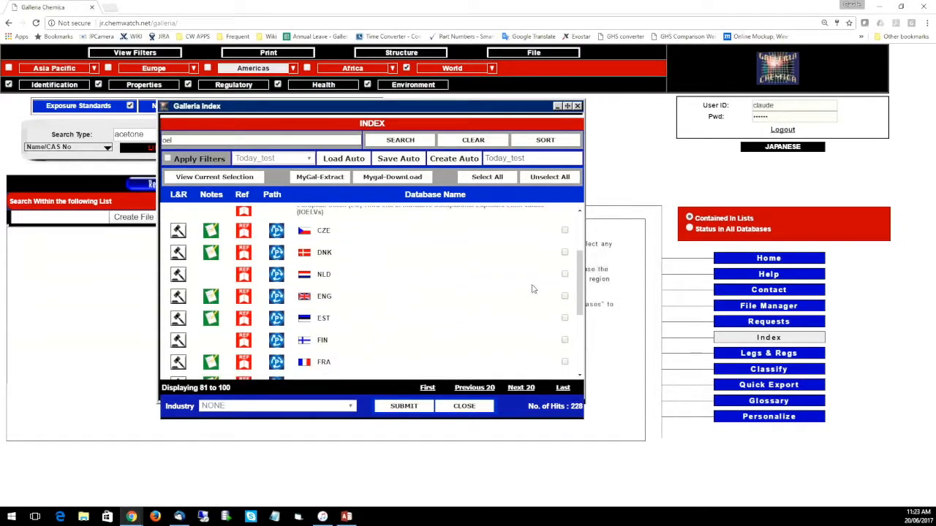
left_click(565, 296)
left_click(529, 388)
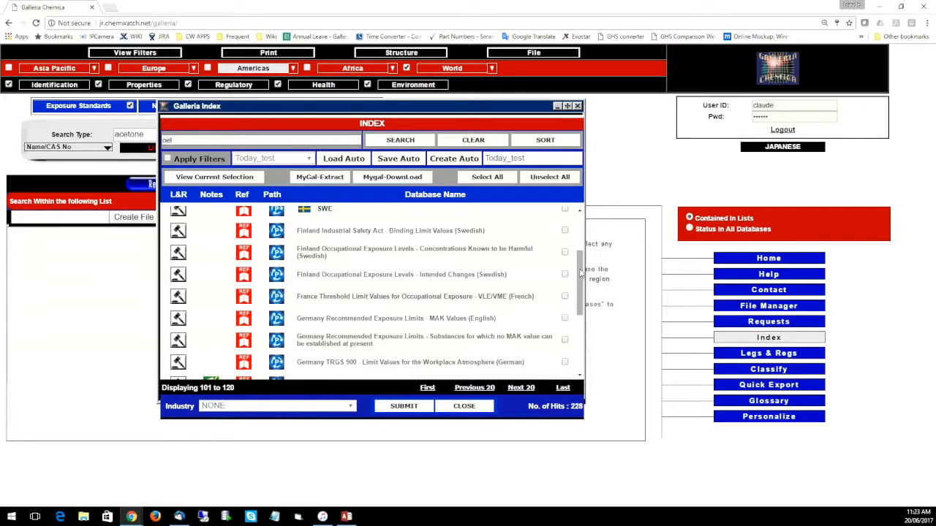
Display only the currently selected databases and review the chosen Canadian and European Union lists
left_click(210, 179)
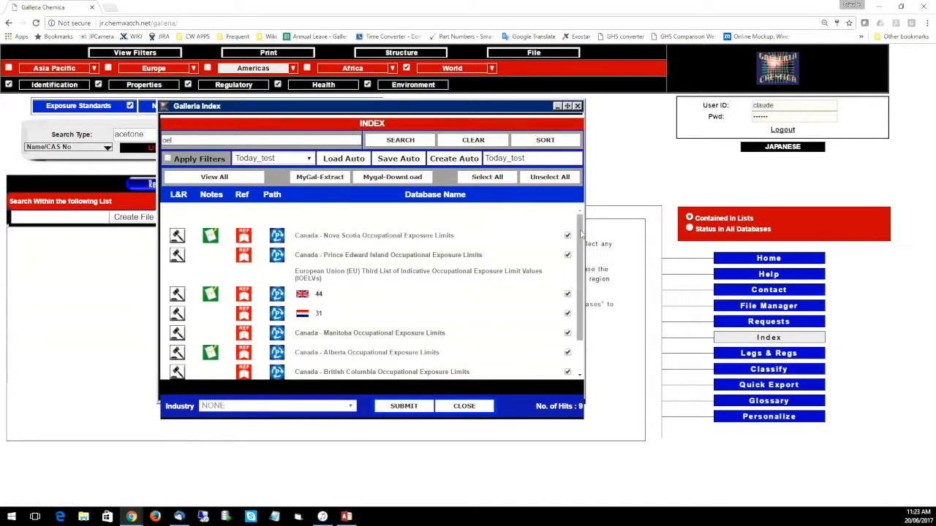
scroll(579, 234, "down", 1)
scroll(582, 231, "up", 1)
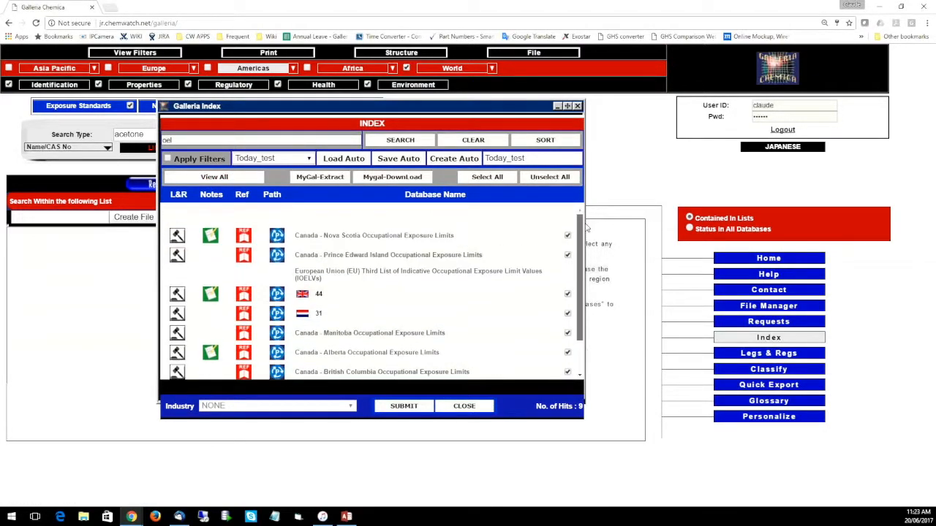
scroll(578, 337, "down", 1)
scroll(585, 309, "up", 1)
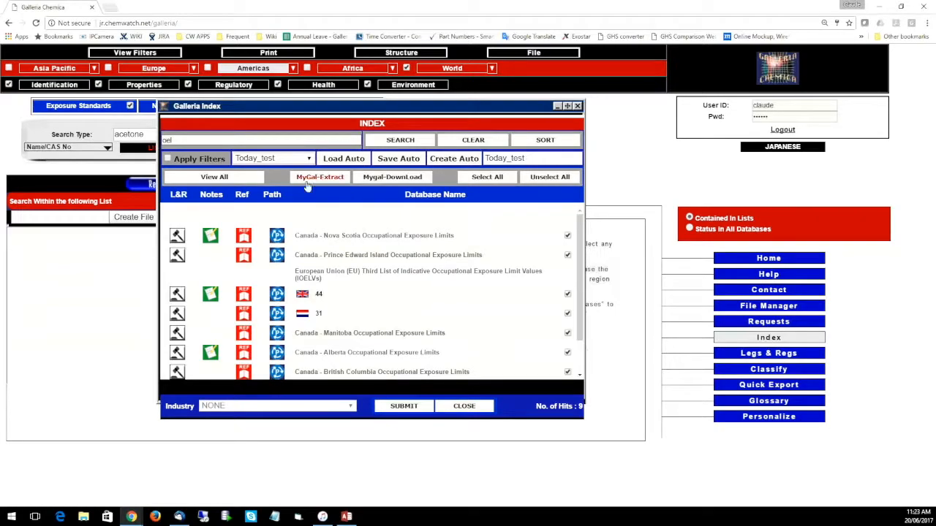
Return to the full database list and save the selected databases to the Today_test Auto
left_click(234, 181)
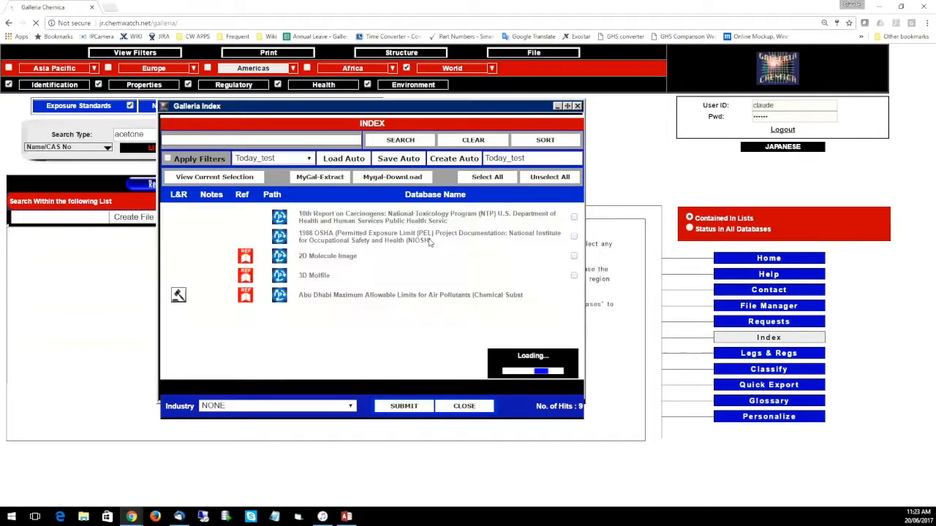
left_click(410, 160)
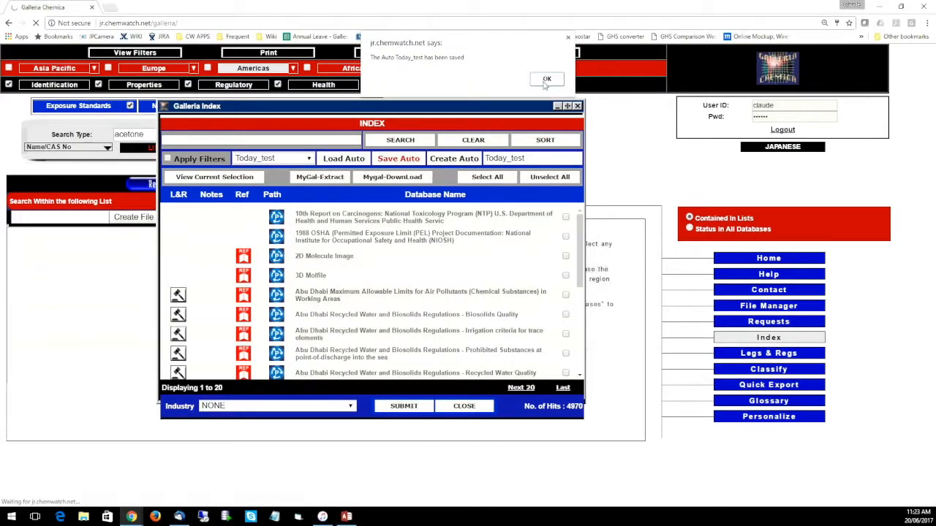
Search the Index for "drugs" databases and check the last page of results before returning to the first
left_click(546, 79)
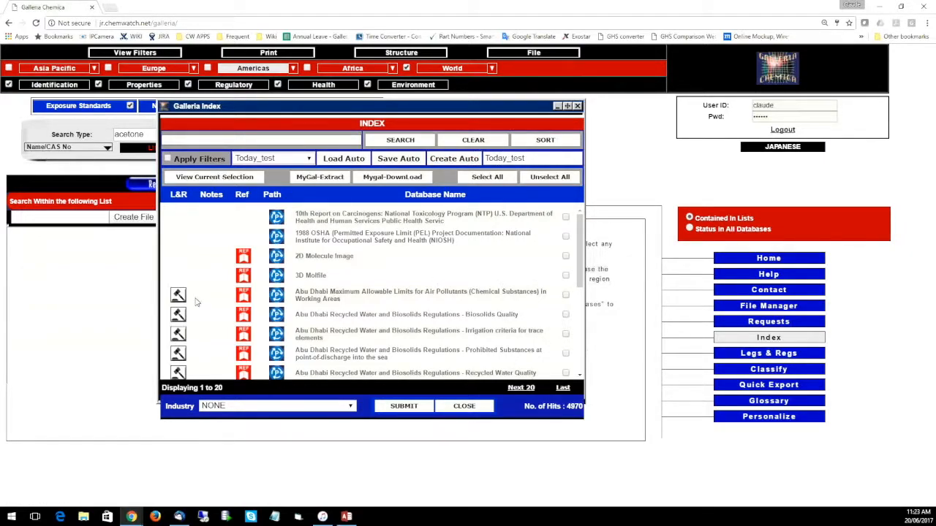
left_click(222, 139)
key("Return")
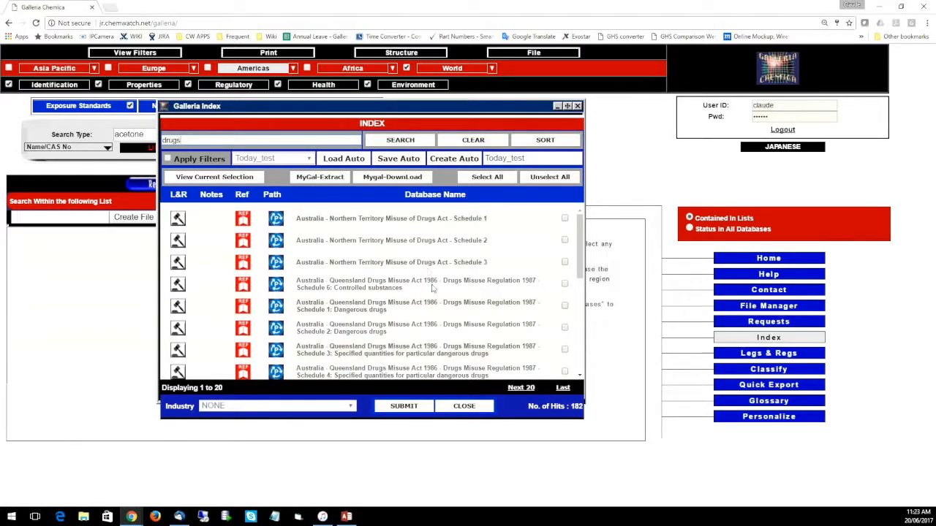
scroll(462, 275, "down", 5)
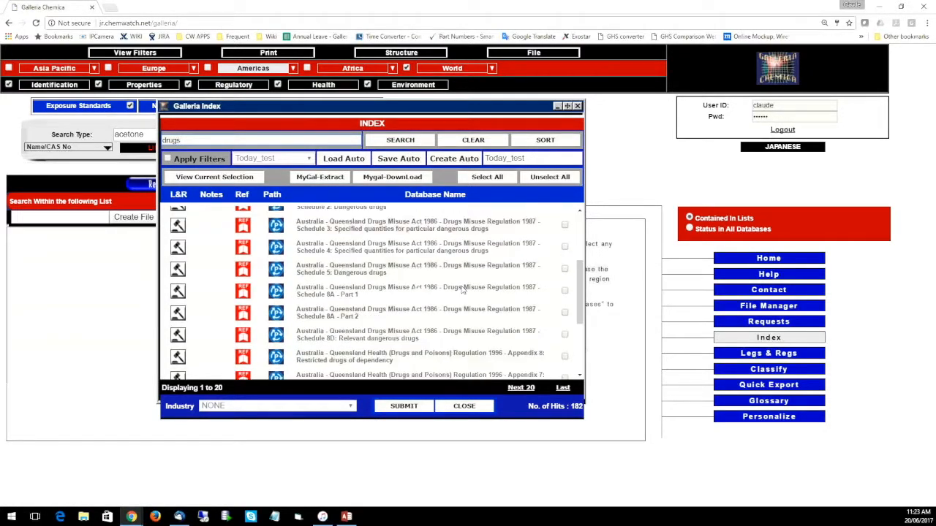
left_click(562, 389)
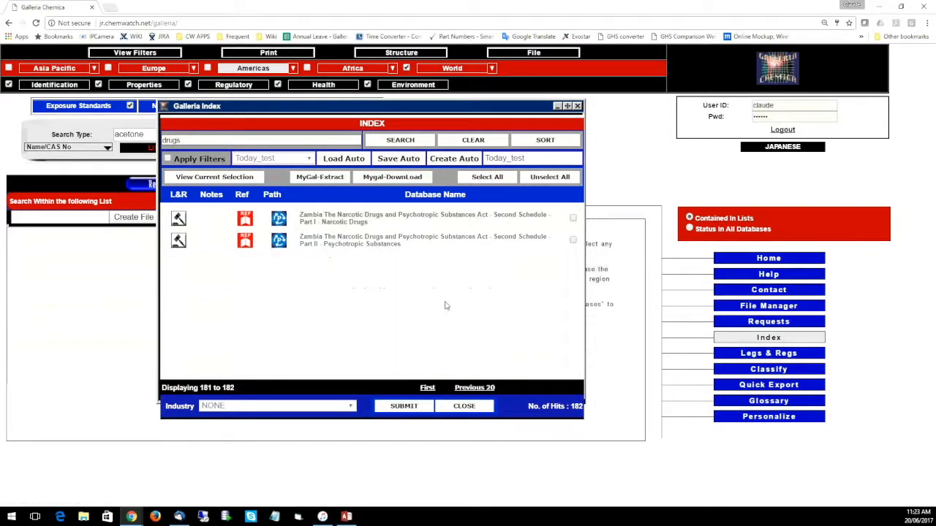
left_click(429, 389)
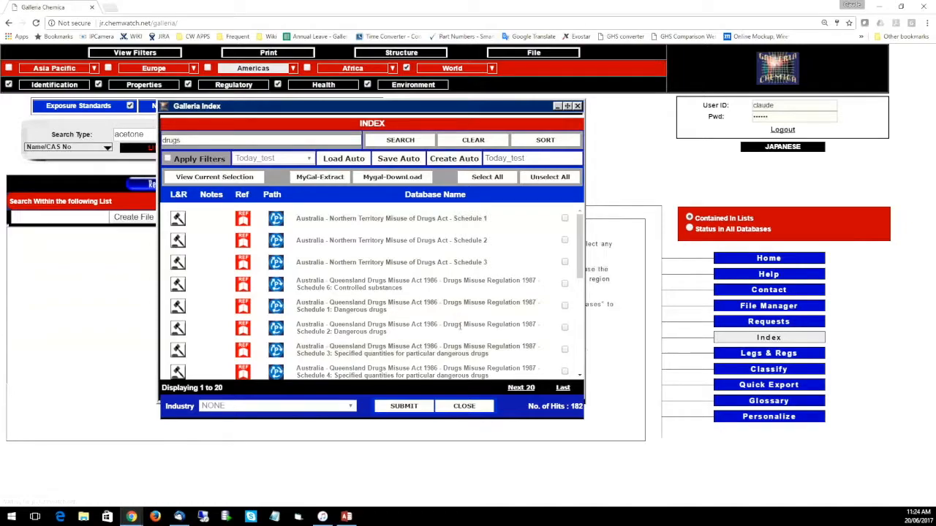
Page through the drug databases and select Australia Narcotic Drugs Act Schedules I, II and IV and Bermuda Controlled Drugs
left_click(529, 388)
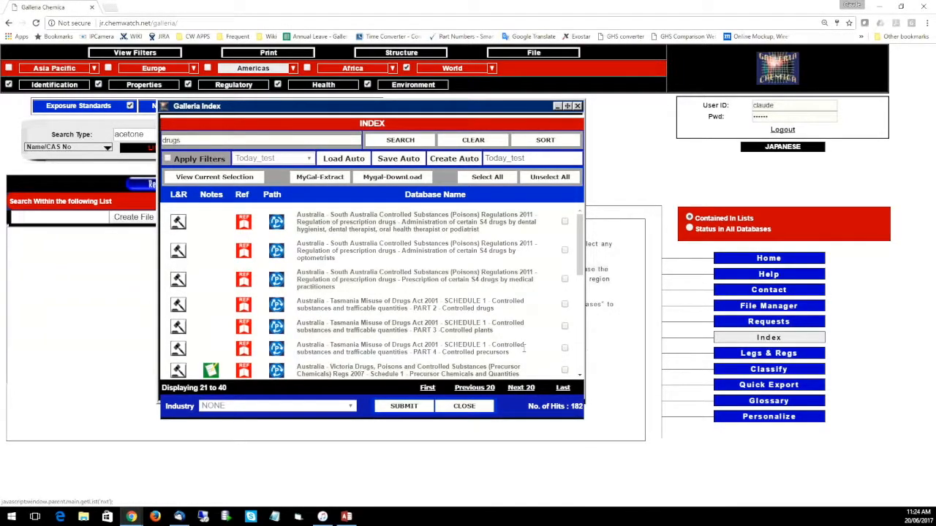
scroll(524, 343, "down", 4)
left_click(525, 390)
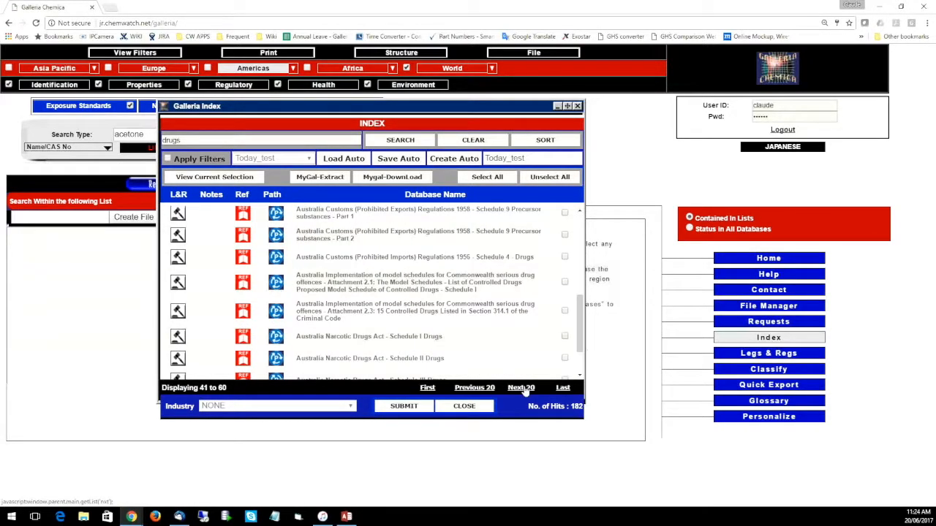
scroll(475, 334, "down", 2)
left_click(565, 279)
left_click(564, 301)
left_click(564, 345)
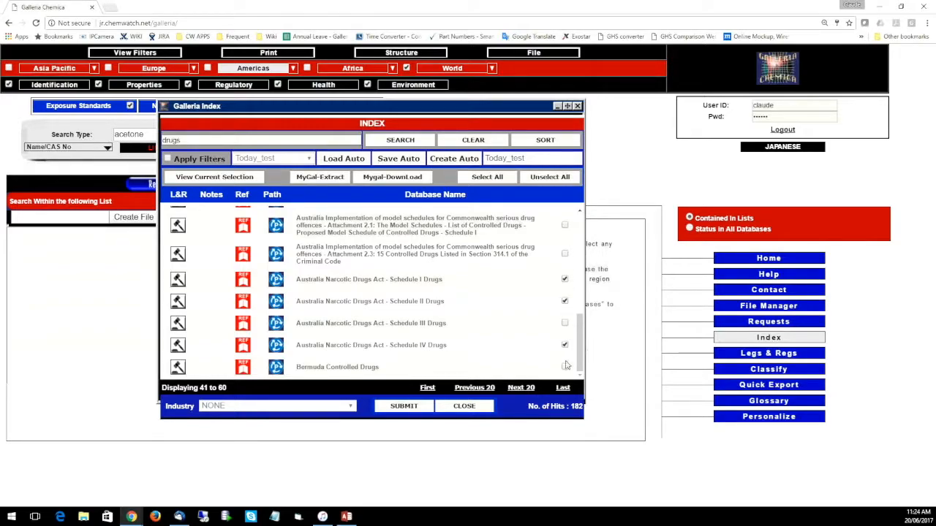
Select Health Canada Product Monograph Part III and Hungary Narcotic Drugs K1 and K2, and save the selection to the Today_test Auto
left_click(520, 389)
left_click(520, 388)
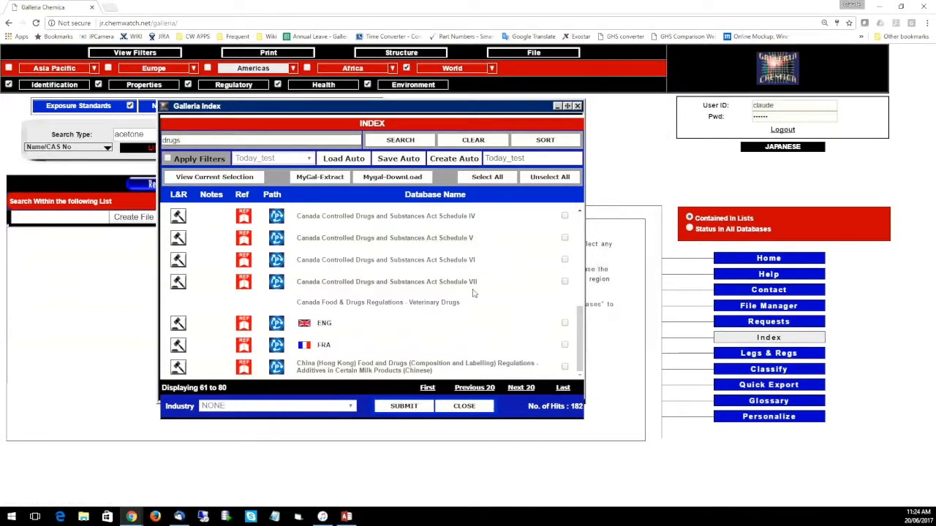
left_click(520, 390)
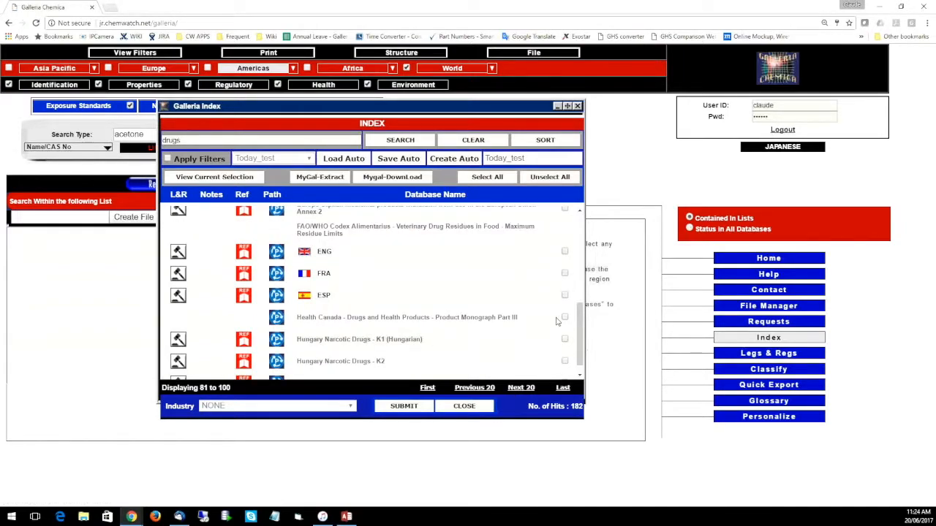
left_click(565, 339)
left_click(406, 163)
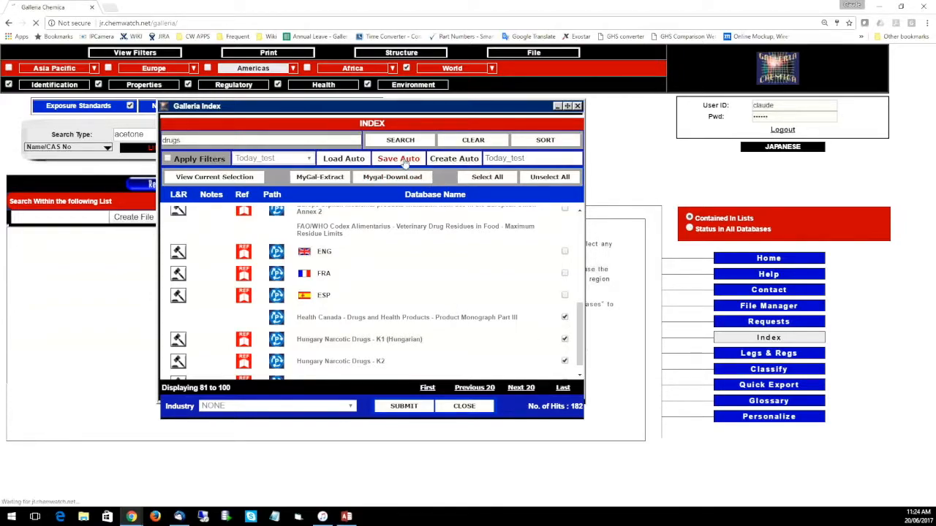
left_click(546, 79)
Review the currently selected databases, then close the Index and the search-within list
left_click(207, 179)
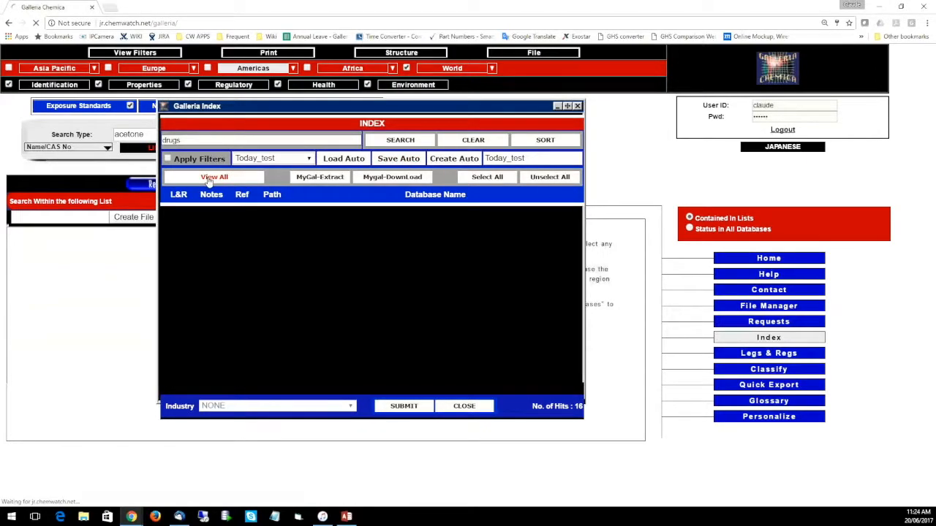
mouse_move(579, 236)
left_mouse_down()
mouse_move(580, 316)
mouse_move(579, 236)
left_mouse_up()
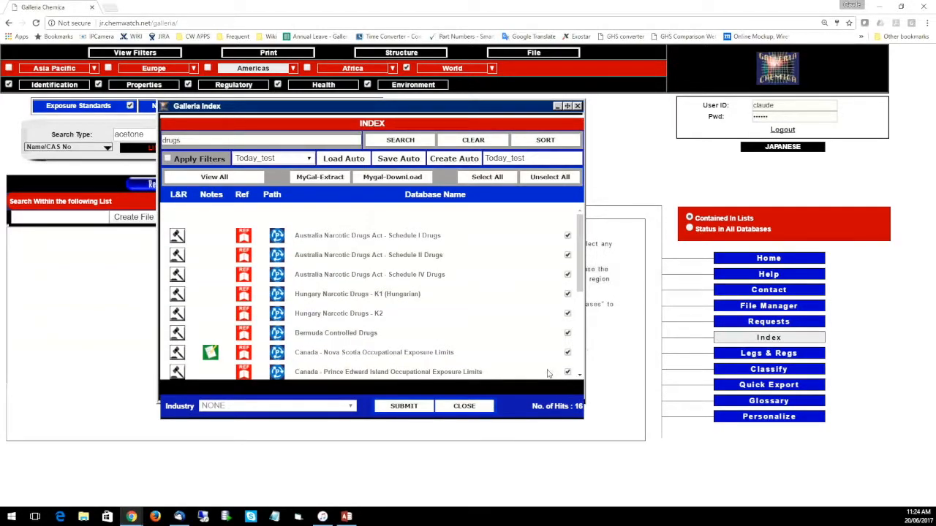
left_click(577, 106)
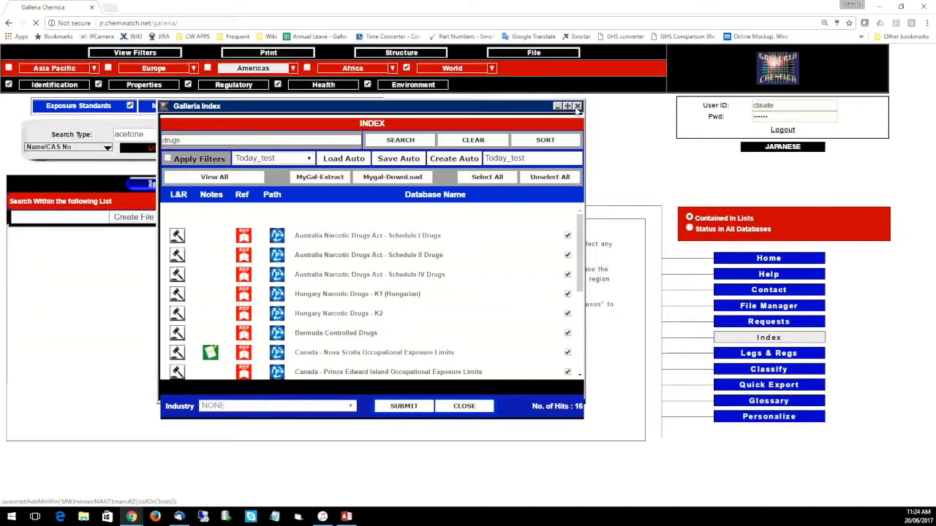
left_click(226, 185)
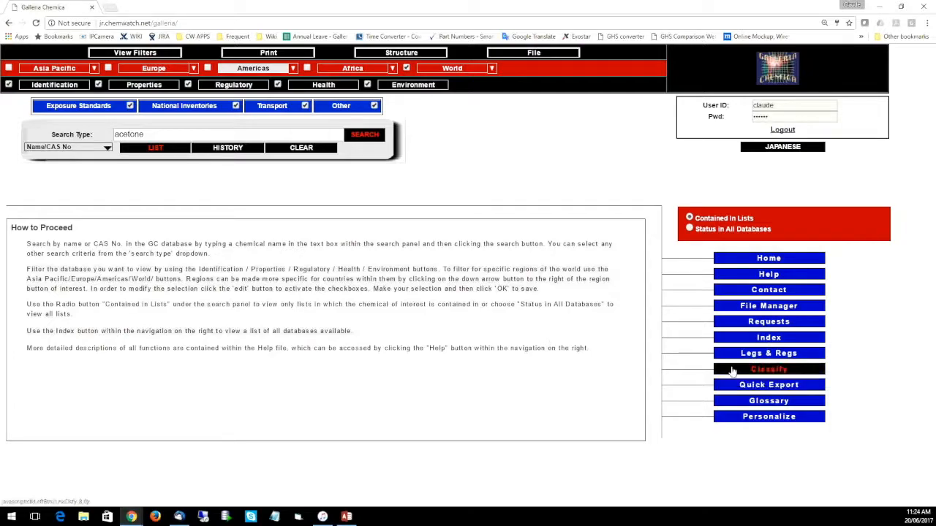
Reopen the Index and load the saved Today_test Auto
left_click(768, 342)
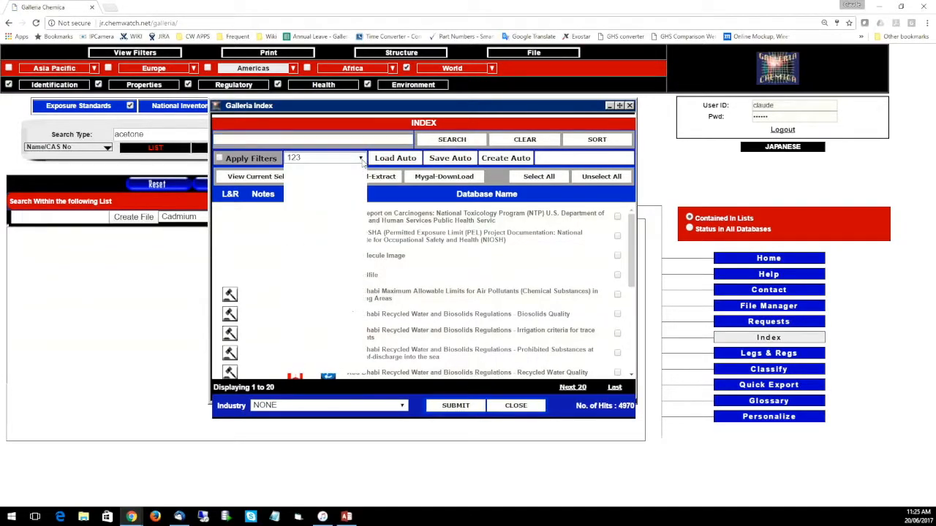
left_click(360, 158)
scroll(344, 241, "down", 1)
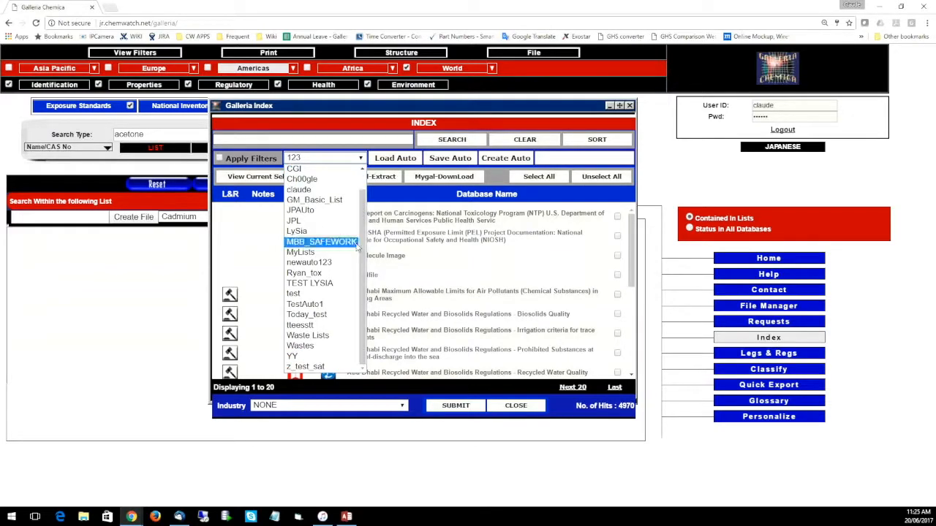
left_click(325, 314)
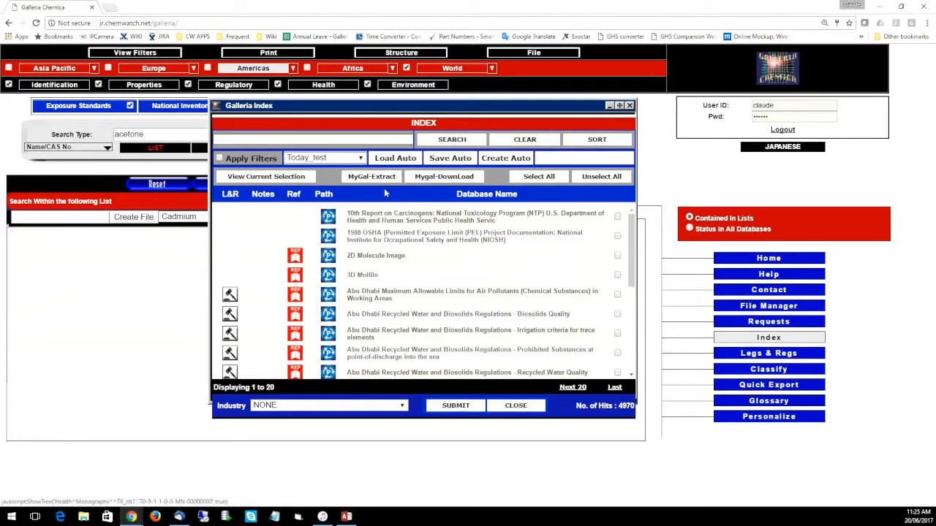
left_click(401, 165)
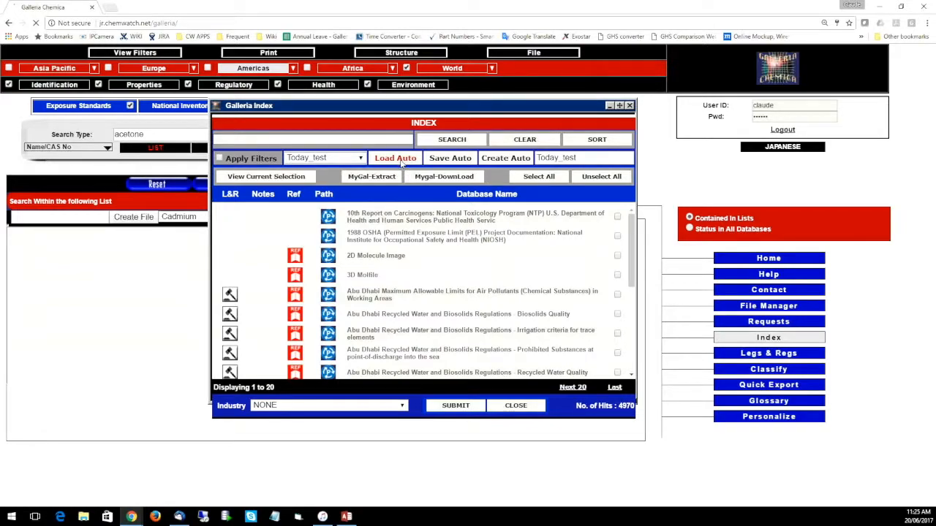
left_click_drag(381, 57, 443, 57)
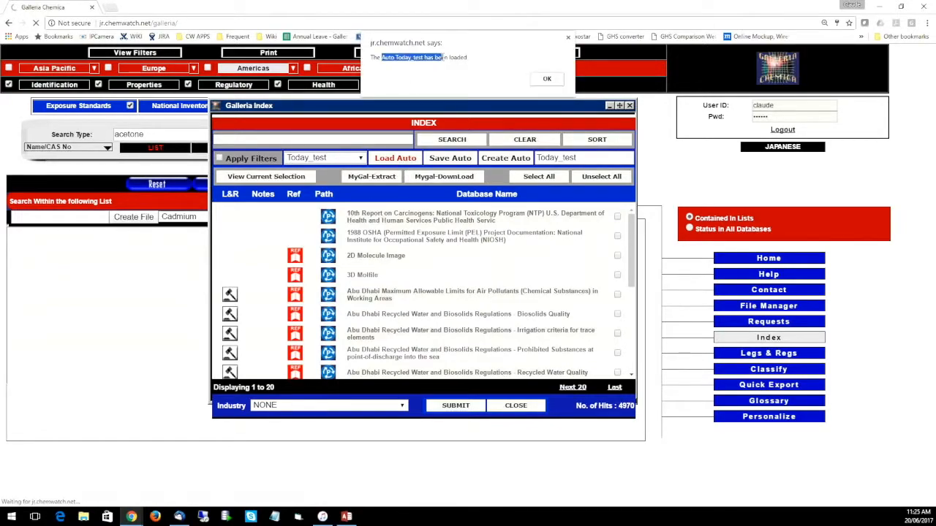
left_click(547, 79)
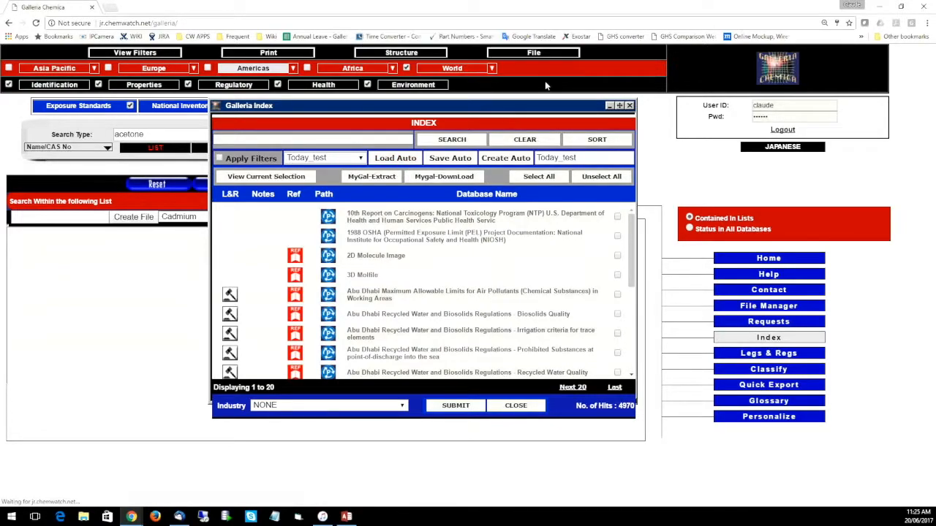
Review the databases loaded from the Auto, submit them as the lists to search within, and close the Index
left_click(265, 179)
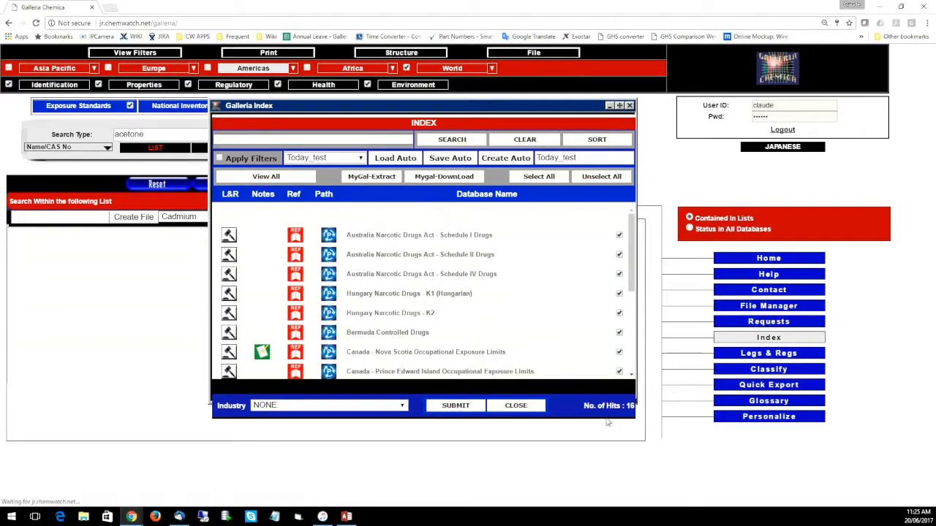
scroll(410, 272, "down", 2)
scroll(410, 277, "up", 2)
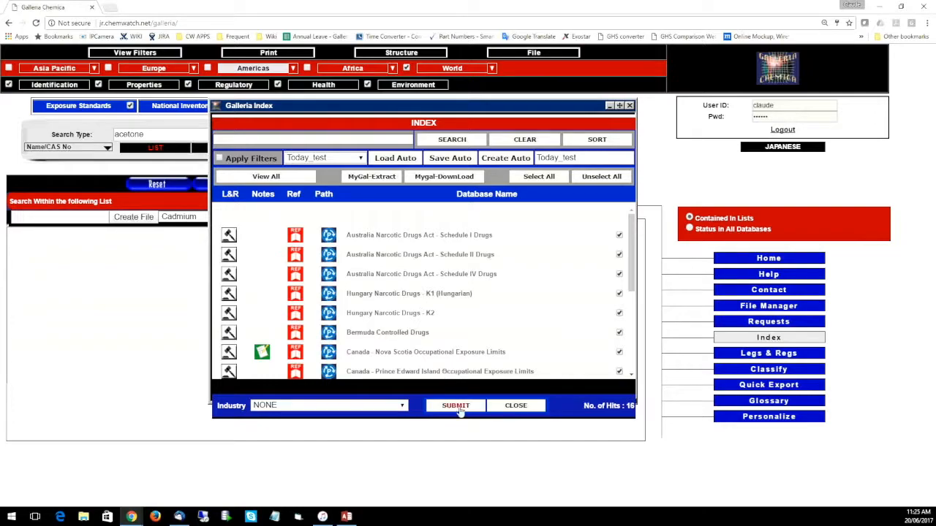
left_click(455, 407)
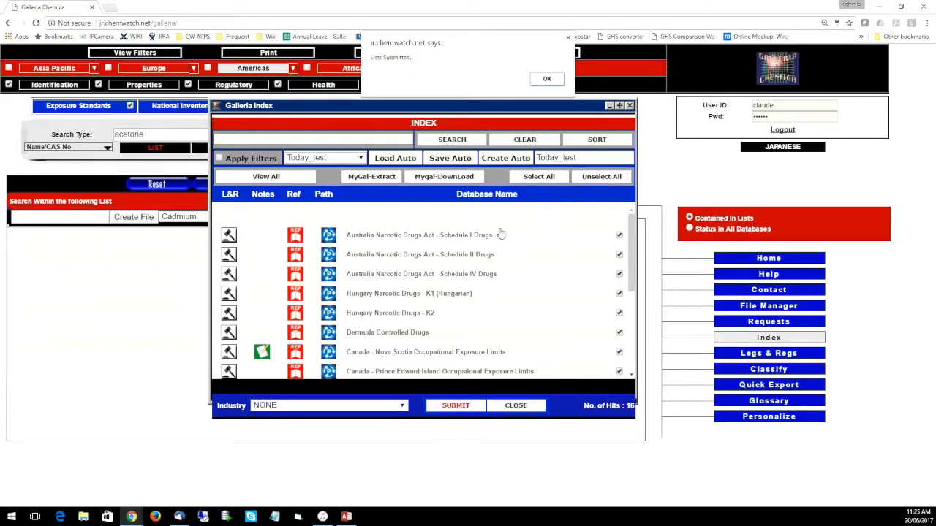
left_click(548, 79)
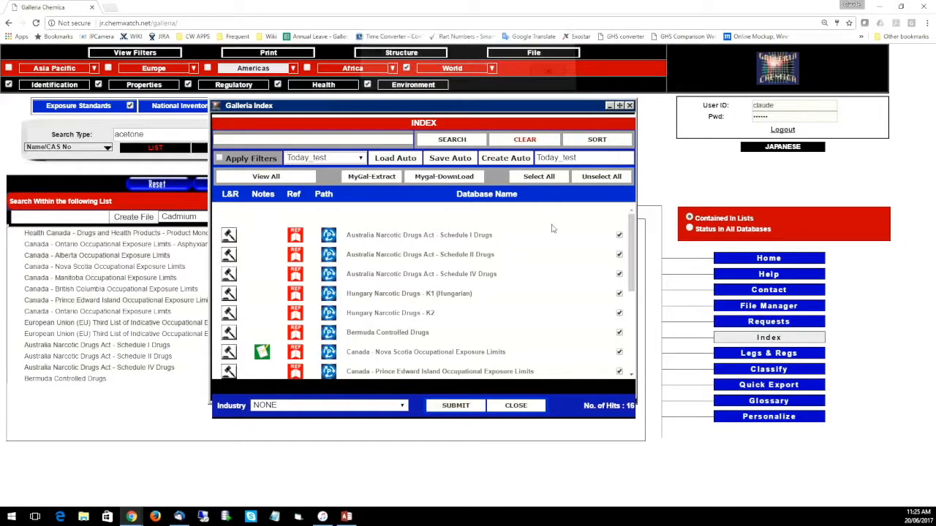
left_click(515, 406)
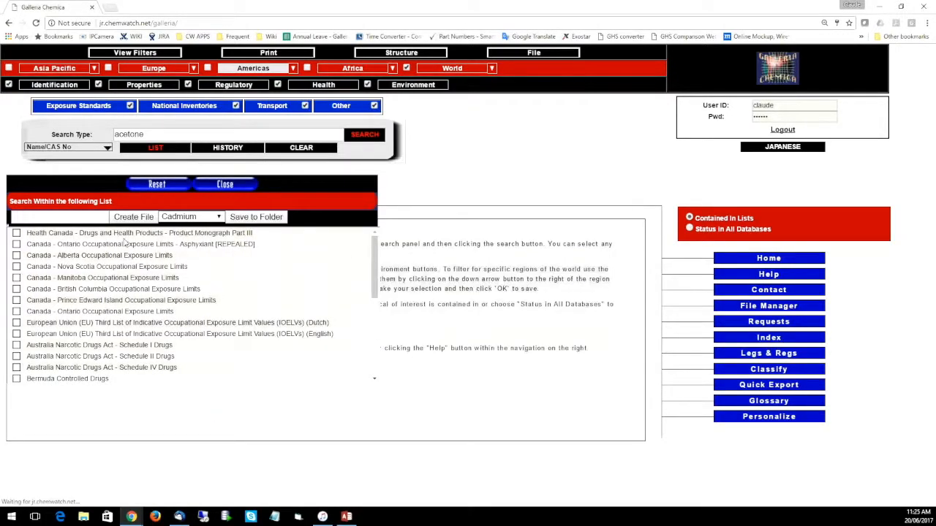
Search the submitted lists for CAS number 584-84-9 and choose toluene-2,4-diisocyanate
left_click_drag(146, 133, 105, 134)
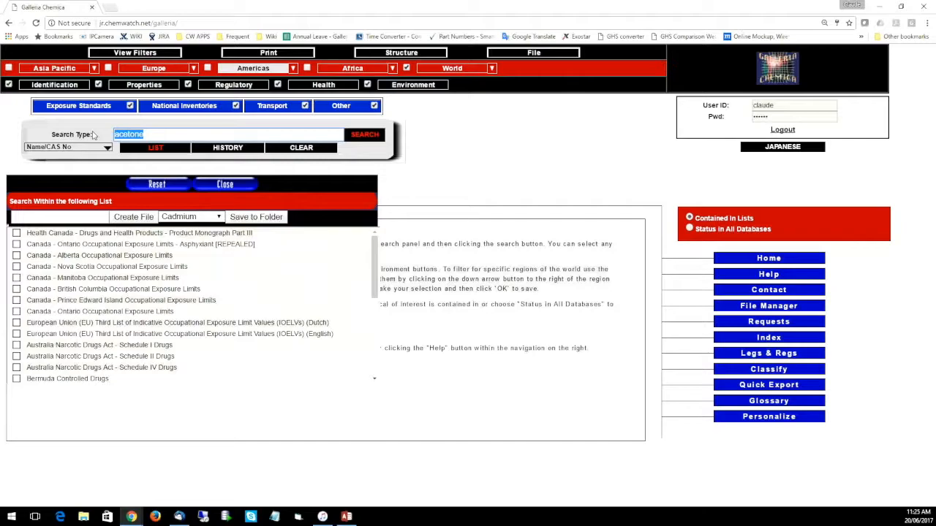
type("584-84-9")
key("Return")
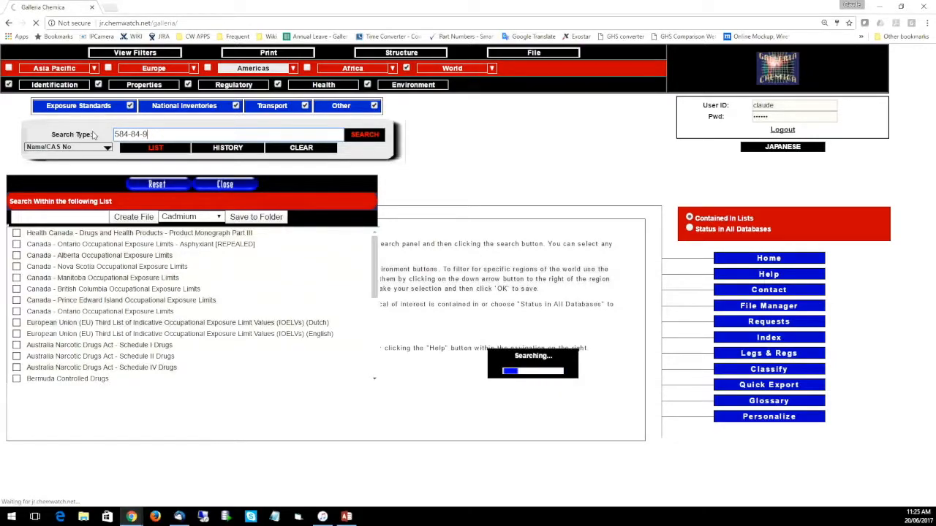
left_click(209, 288)
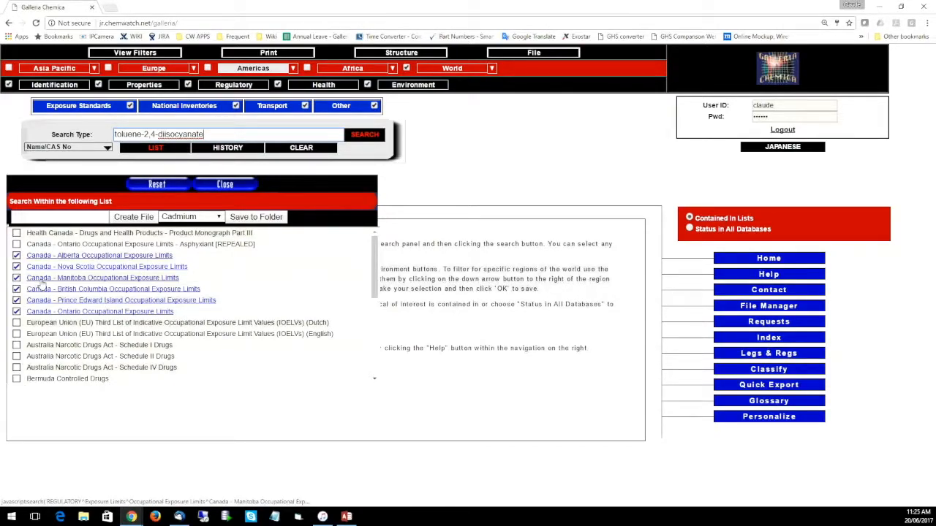
Examine the Manitoba and Prince Edward Island Occupational Exposure Limits records for toluene-2,4-diisocyanate, closing each one
left_click(90, 279)
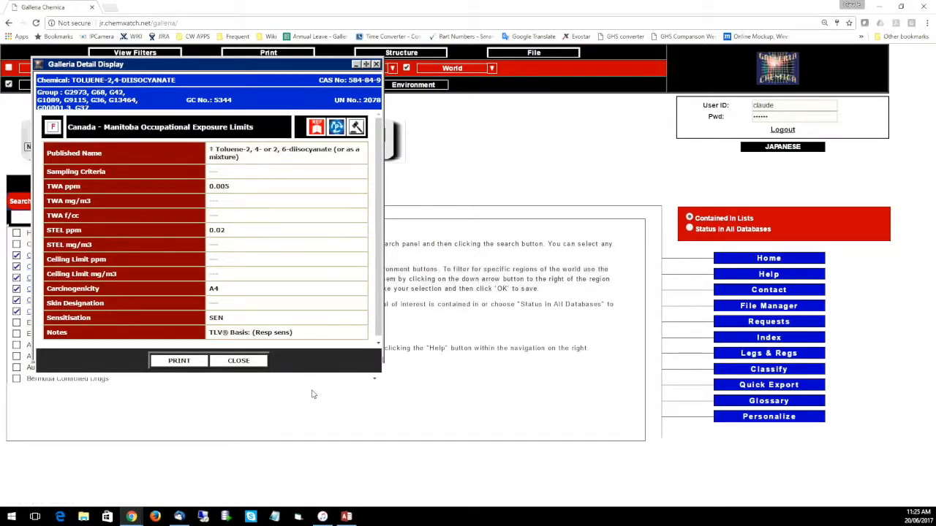
left_click(245, 361)
left_click(75, 302)
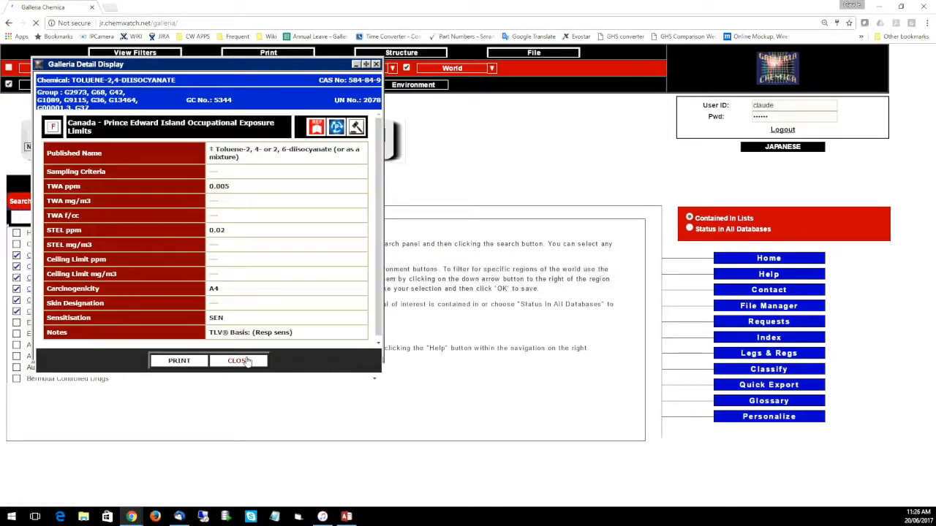
left_click(241, 361)
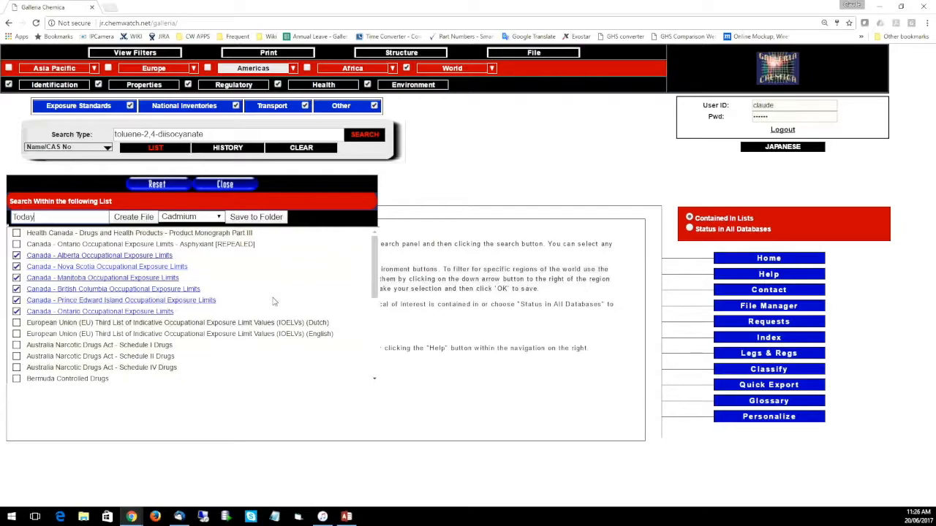
Create a file named Today_test_file for saving the search-within results
type("est_file")
left_click(134, 217)
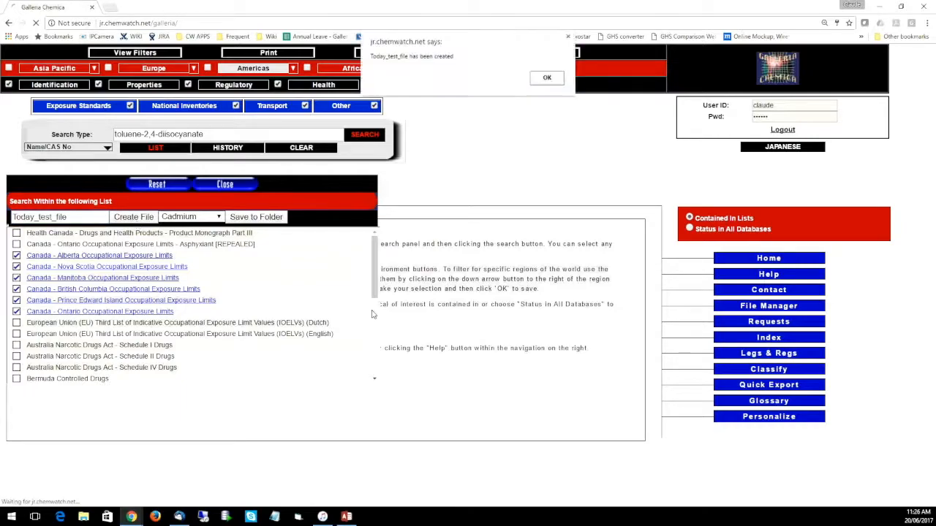
left_click_drag(379, 58, 451, 66)
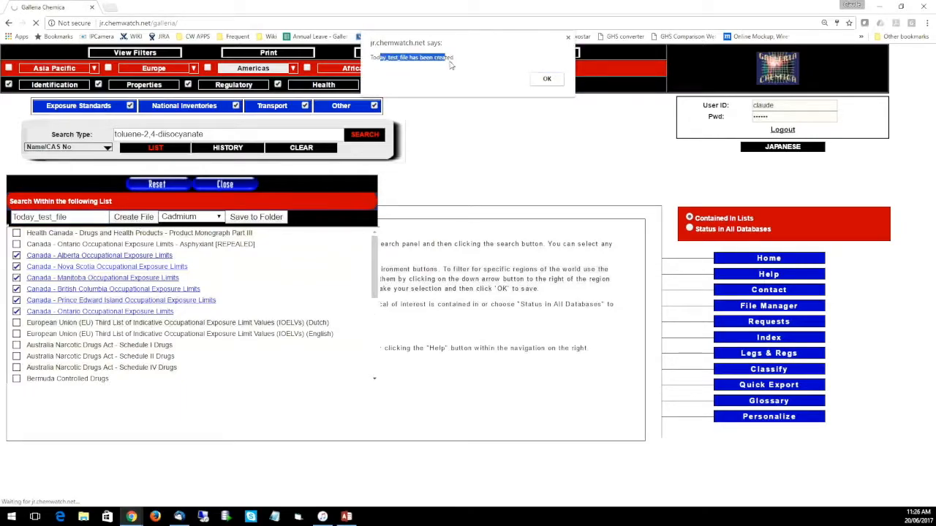
left_click(545, 79)
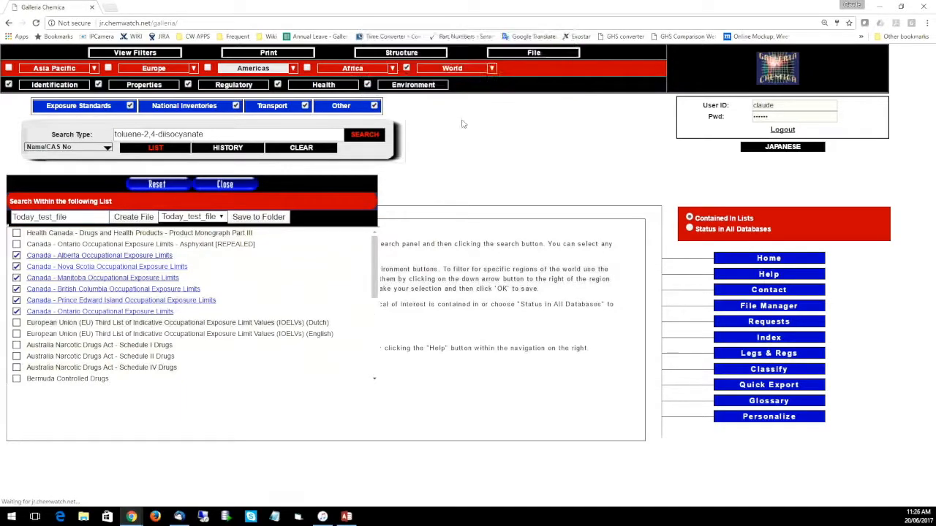
Save the toluene-2,4-diisocyanate results to the Today_test_file folder
left_click(222, 217)
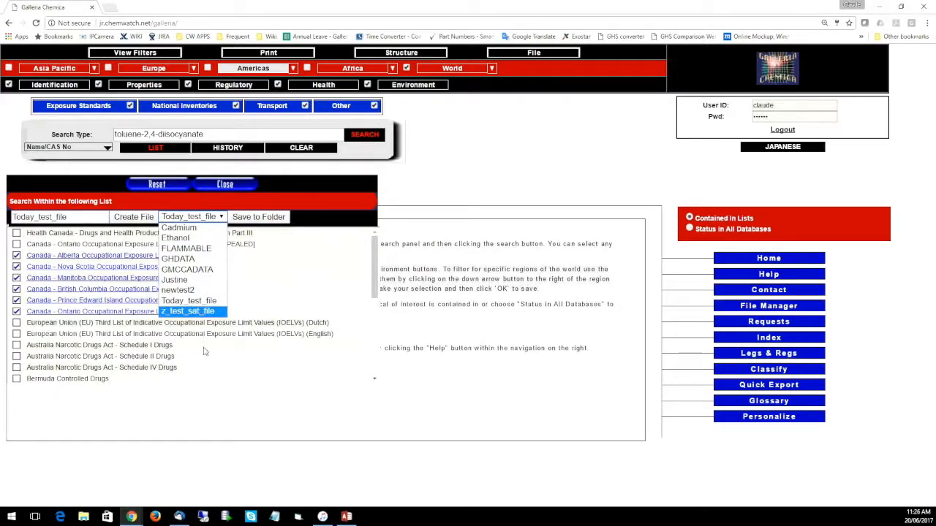
left_click(209, 302)
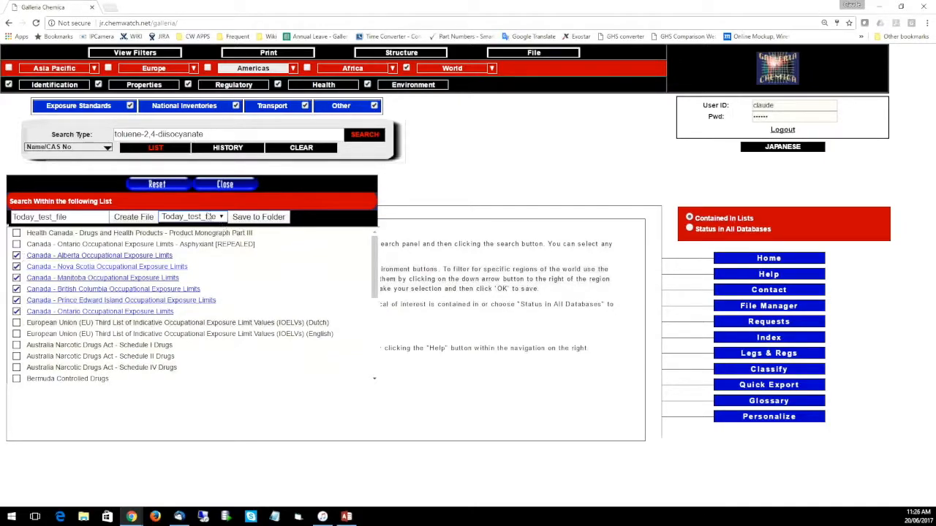
left_click(258, 223)
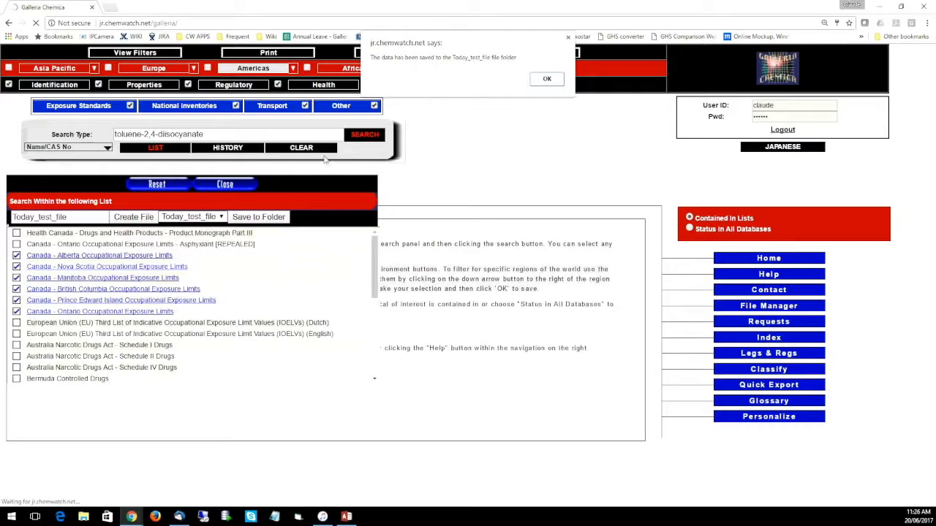
left_click(552, 79)
Search the submitted lists for benzene and save its results to Today_test_file
left_click_drag(229, 134, 103, 136)
type("benzene")
key("Return")
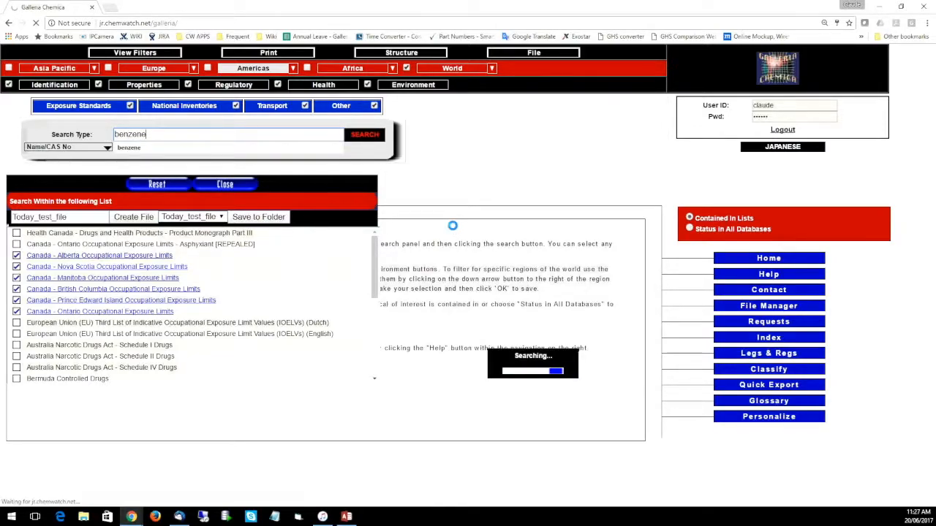
left_click(144, 287)
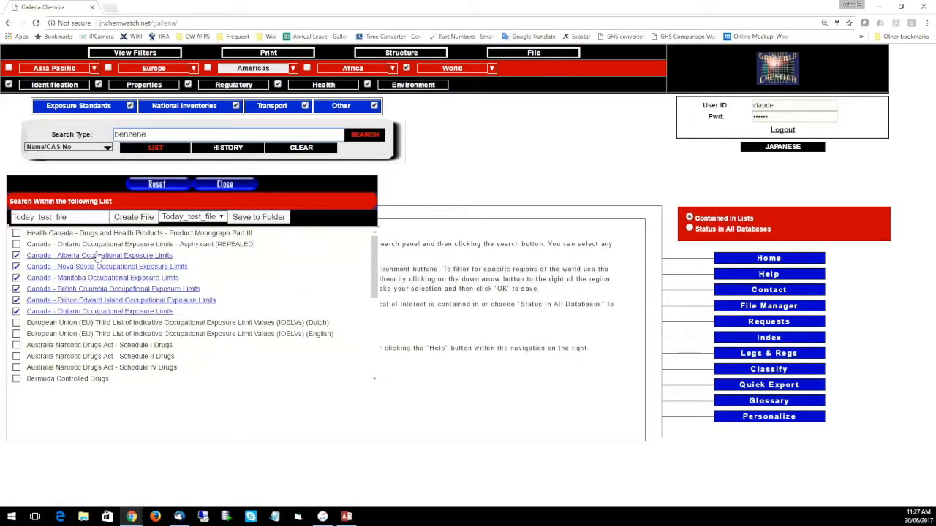
left_click(258, 217)
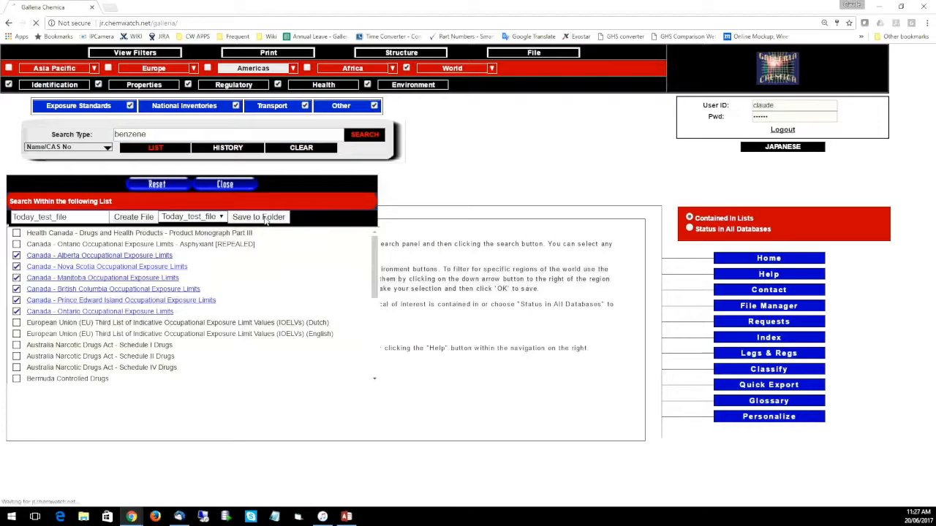
left_click(547, 79)
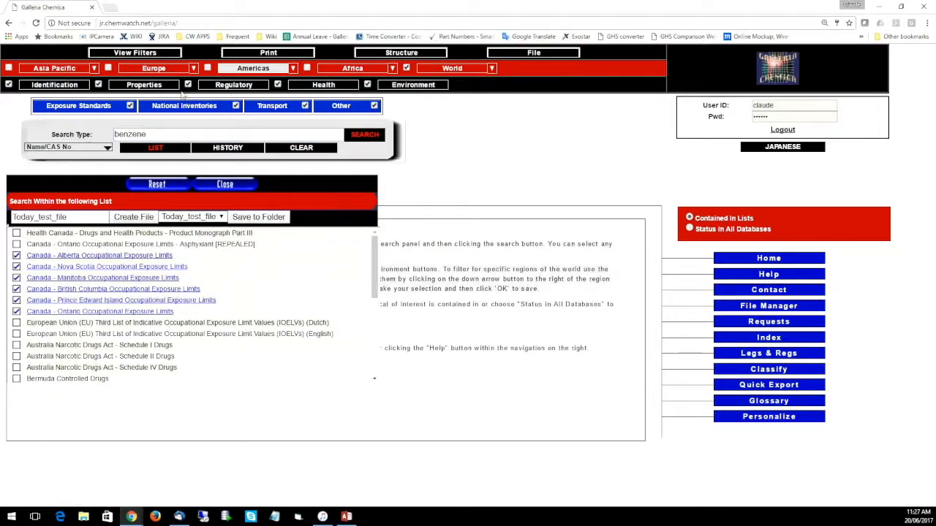
Search the submitted lists for amphetamine, choose the plain amphetamine entry, and save its results to Today_test_file
double_click(163, 133)
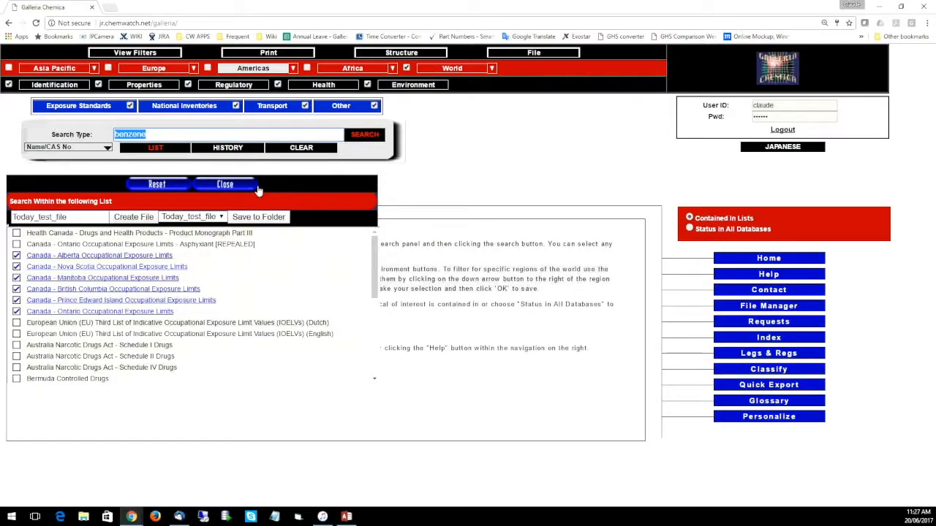
type("amphetamine")
key("Return")
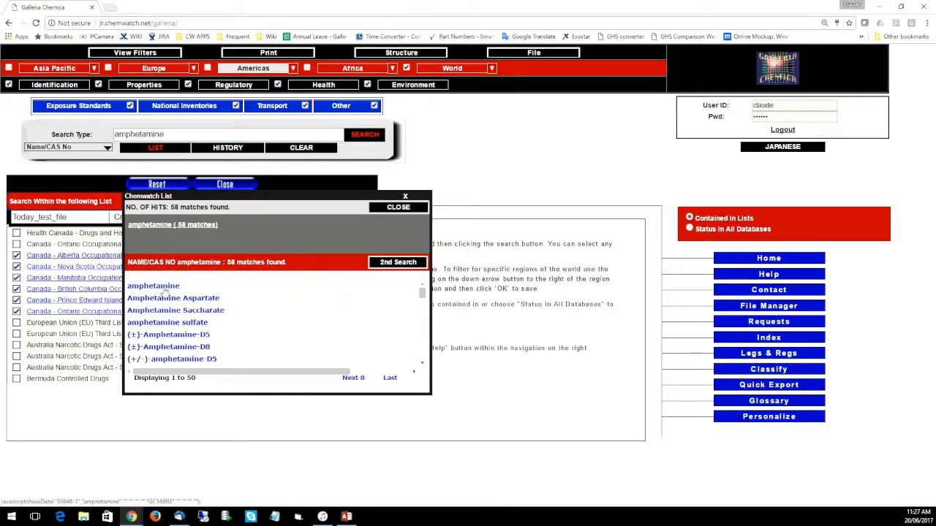
left_click(167, 287)
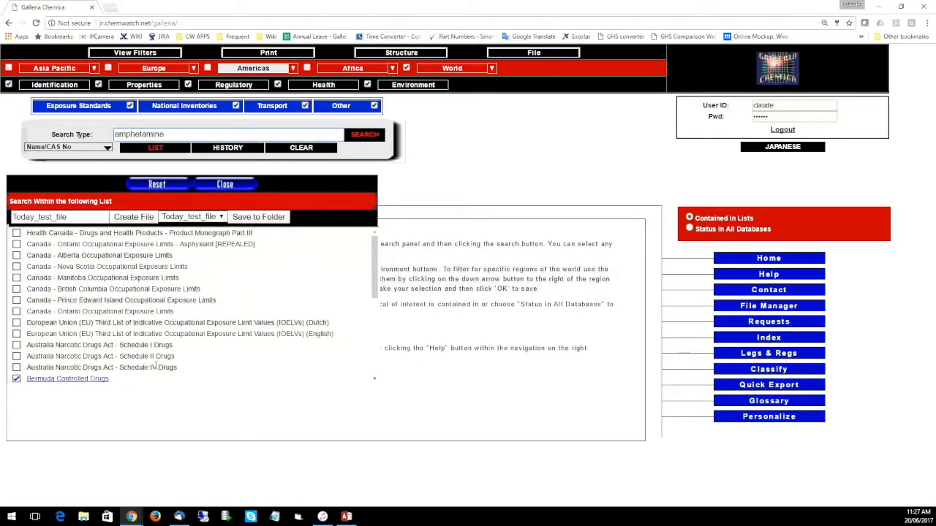
left_click(257, 224)
left_click(532, 88)
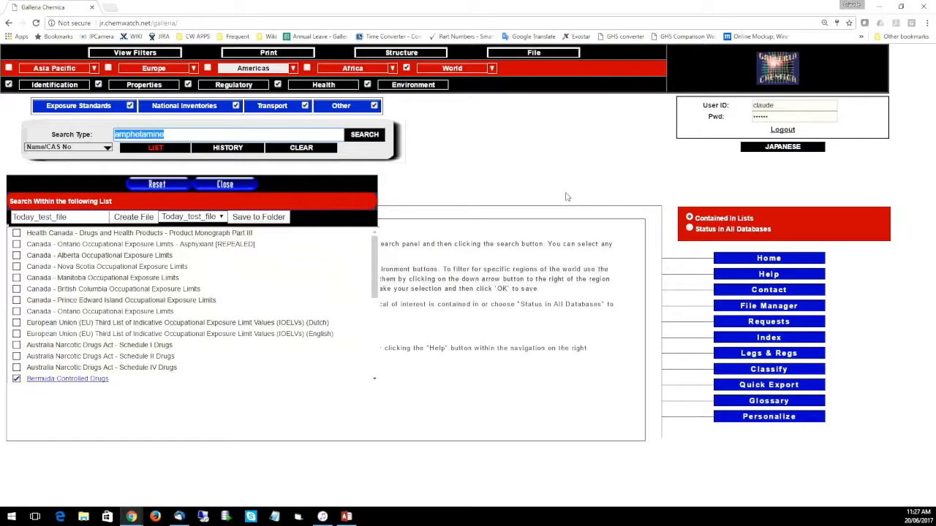
Search the submitted lists for ephidrine and psudoephidrine, closing the match list after each search
type("a")
key("Return")
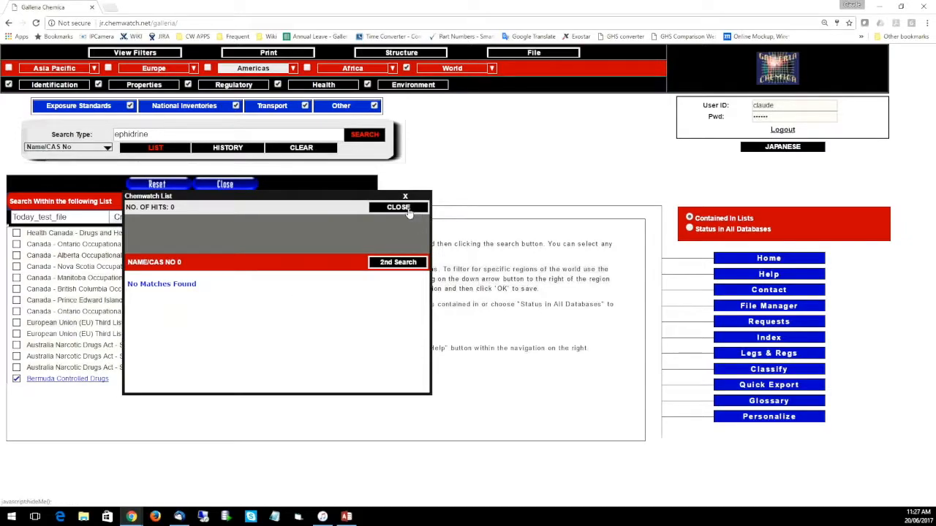
left_click(394, 207)
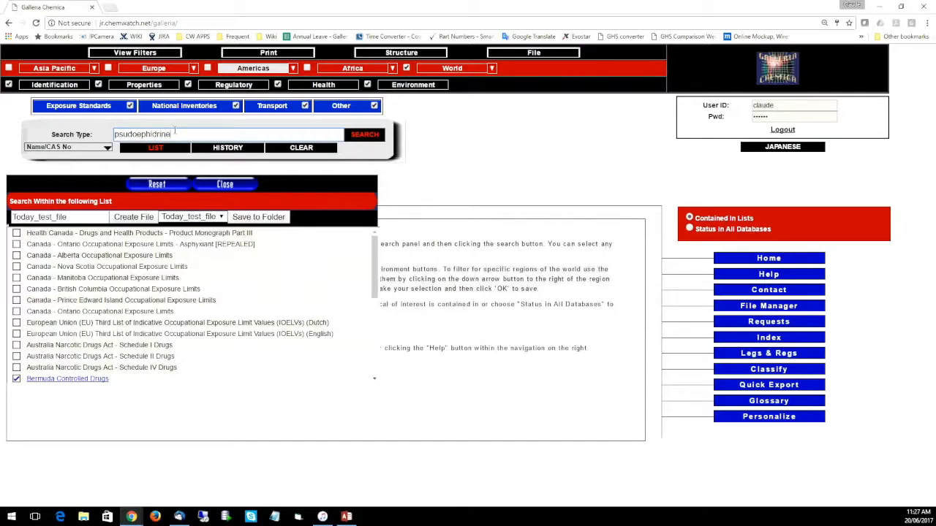
key("Return")
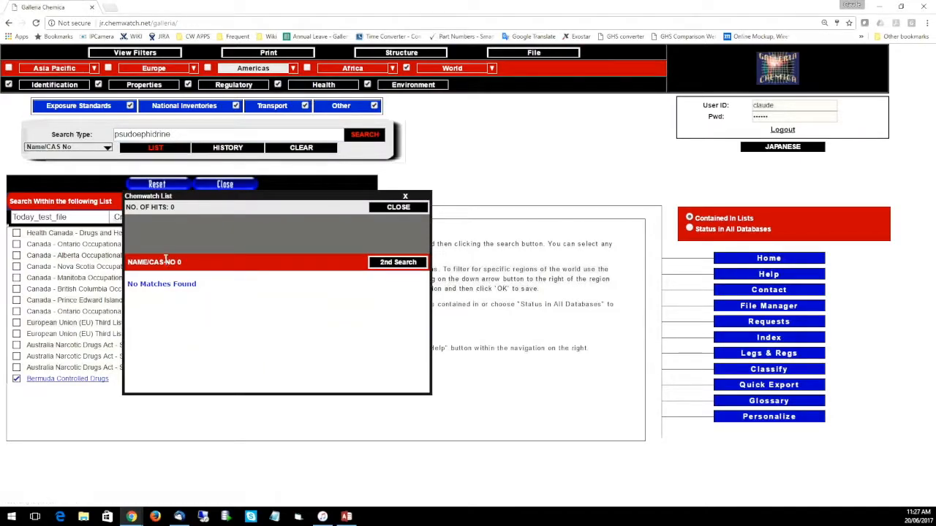
left_click(398, 211)
Search the submitted lists for acetone and save its results to Today_test_file
left_click(163, 136)
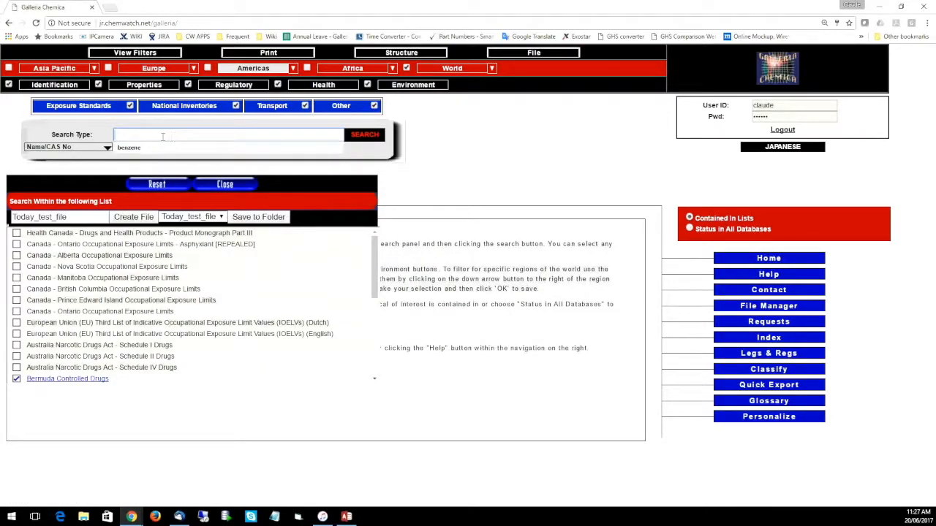
left_click(381, 173)
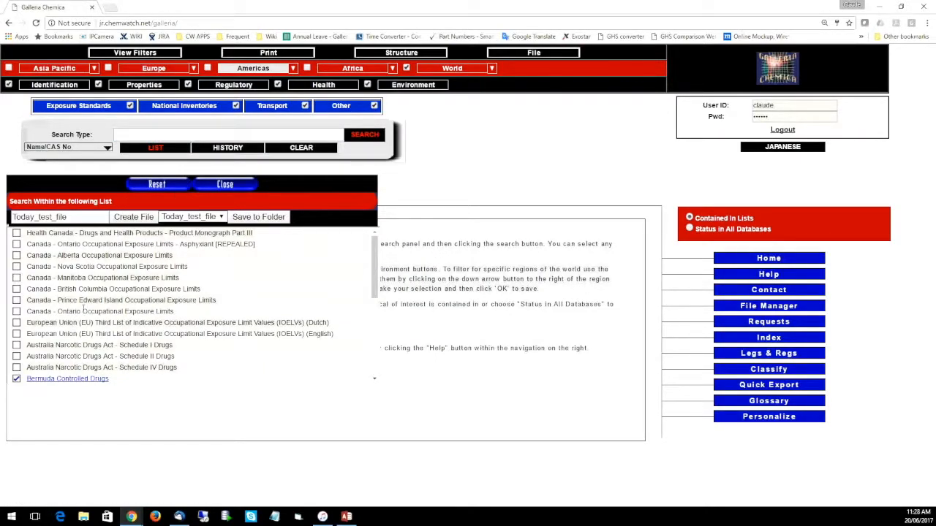
left_click(145, 135)
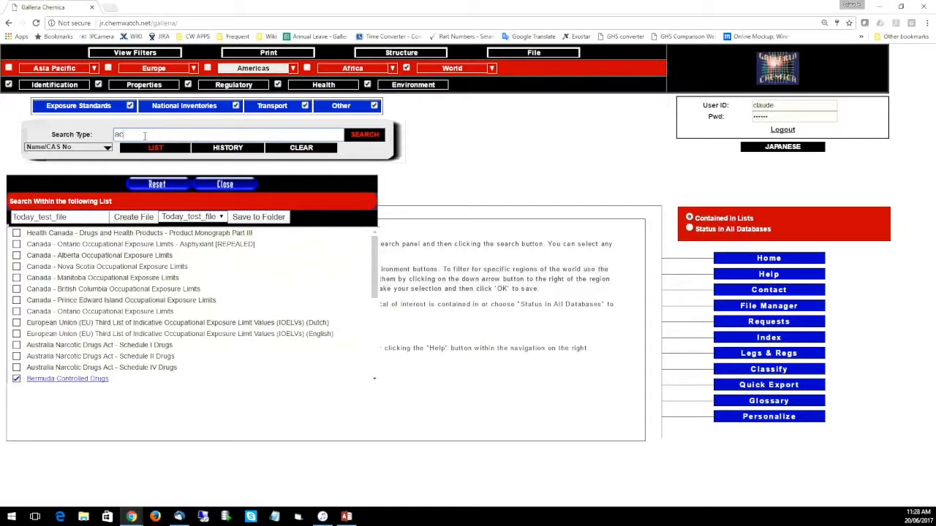
key("Return")
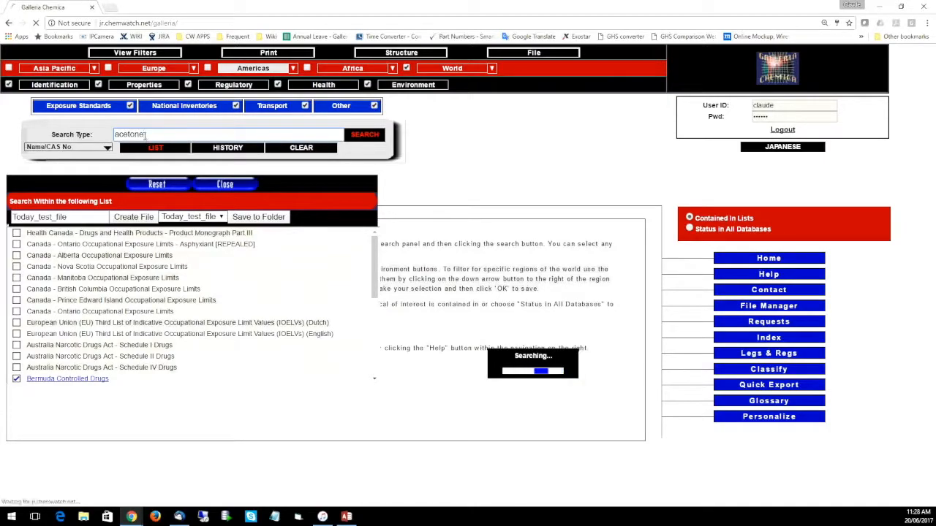
left_click(149, 301)
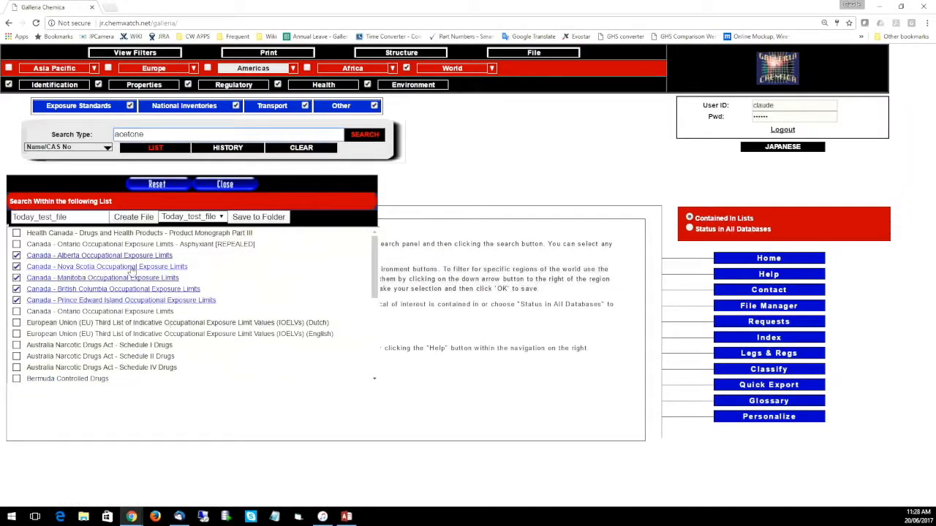
left_click(260, 217)
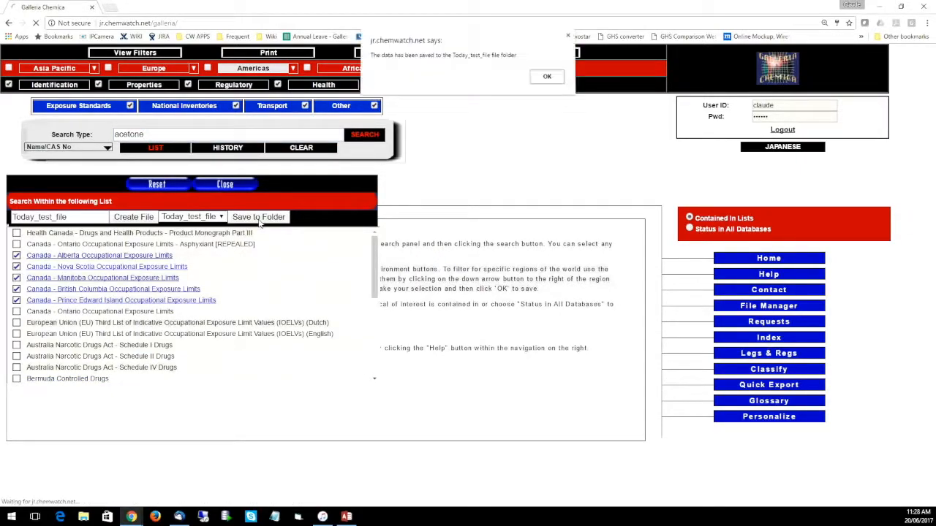
left_click(552, 84)
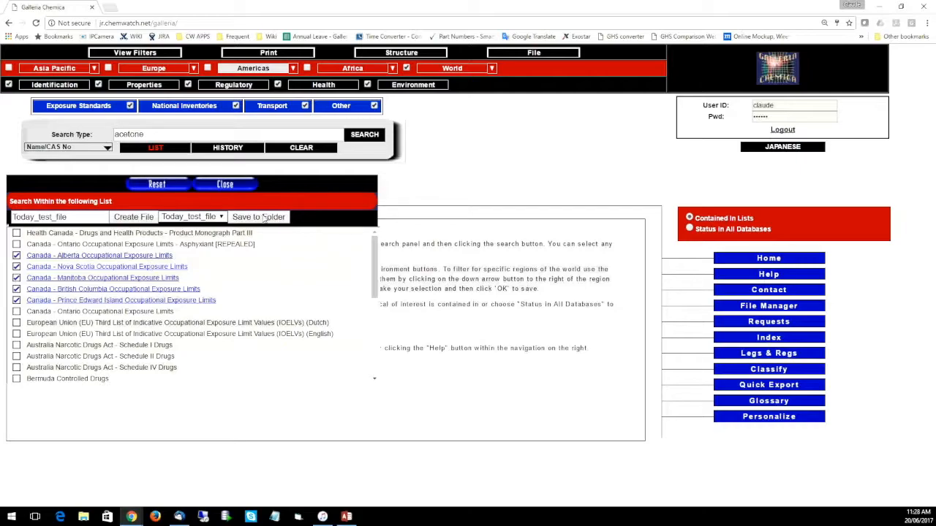
Close the search-within list and expand the TODAY_TEST Auto folder in the File Manager
left_click(226, 185)
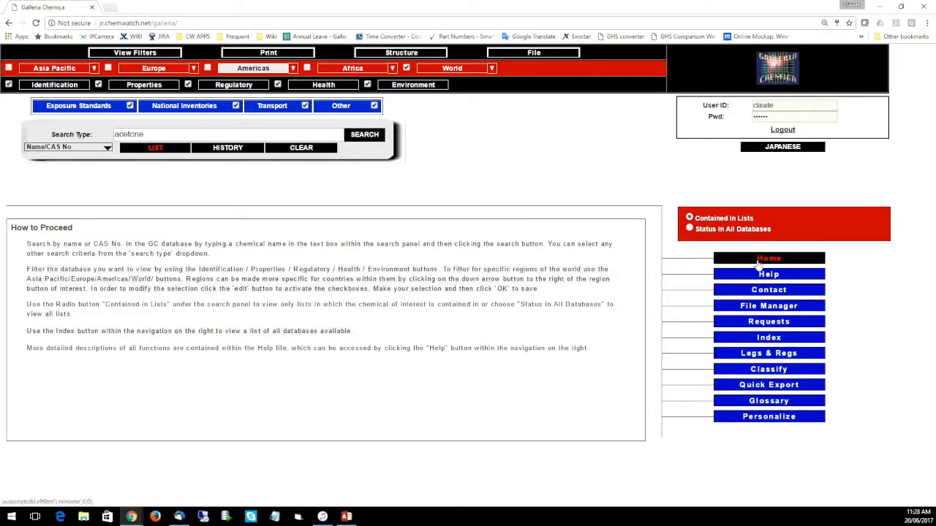
left_click(783, 307)
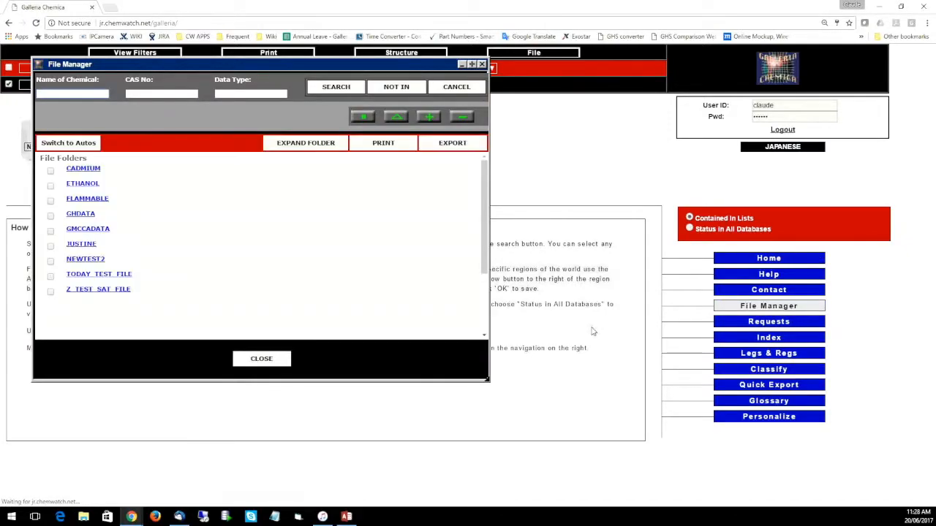
left_click(68, 144)
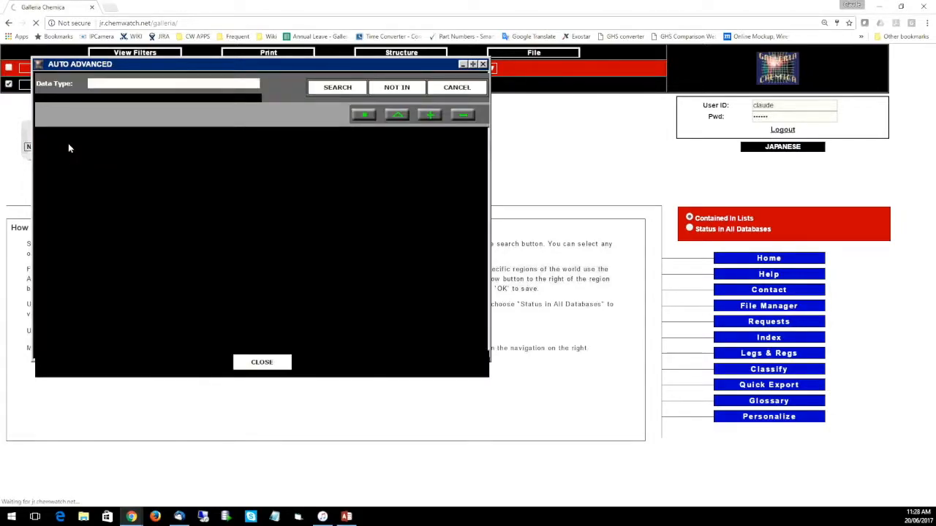
left_click_drag(486, 177, 486, 238)
left_click(51, 245)
left_click(437, 143)
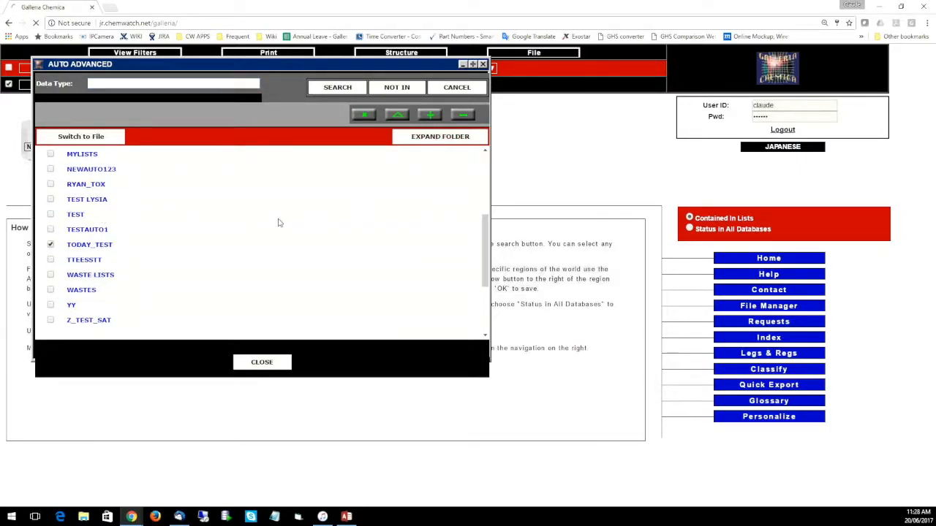
Examine the databases stored in the TODAY_TEST Auto by expanding its Health and Regulatory categories down to the individual lists
left_click(61, 181)
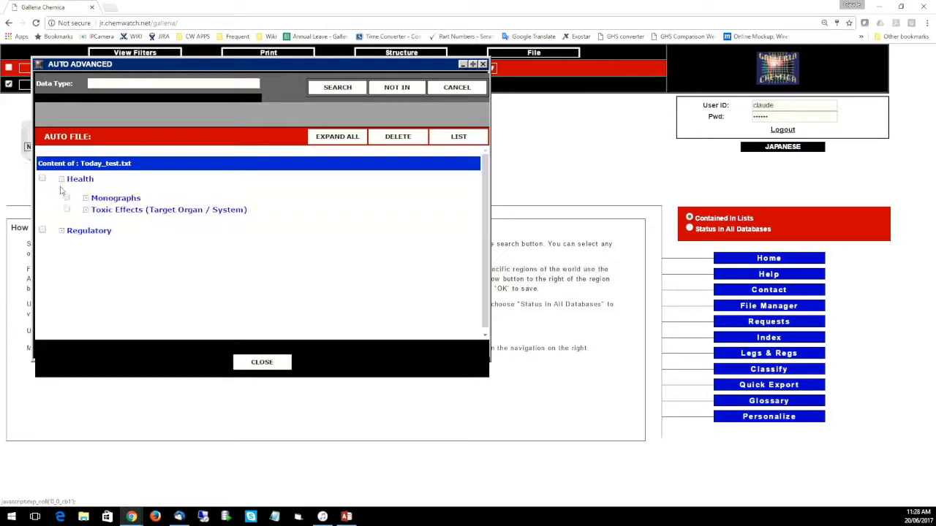
left_click(85, 198)
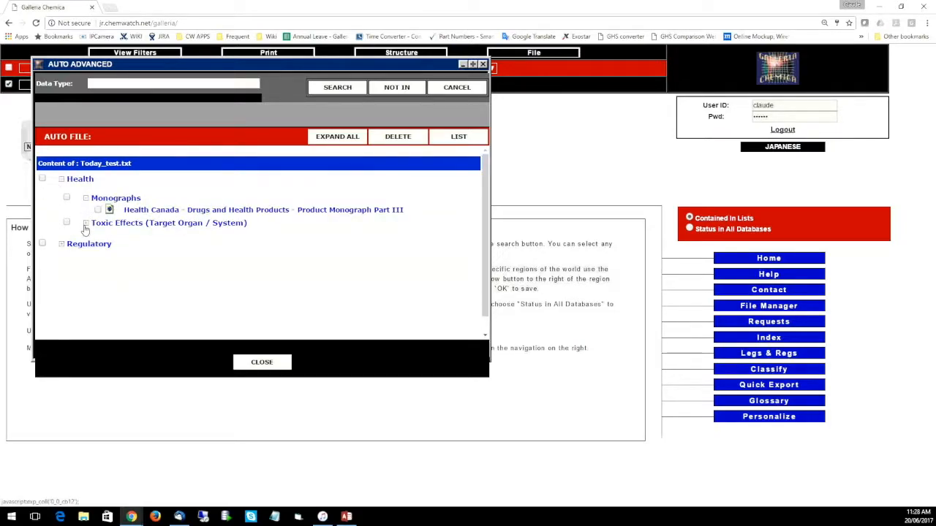
left_click(85, 224)
left_click(110, 234)
left_click(61, 268)
left_click(85, 288)
left_click(110, 299)
scroll(156, 244, "down", 3)
left_click(86, 219)
left_click(110, 231)
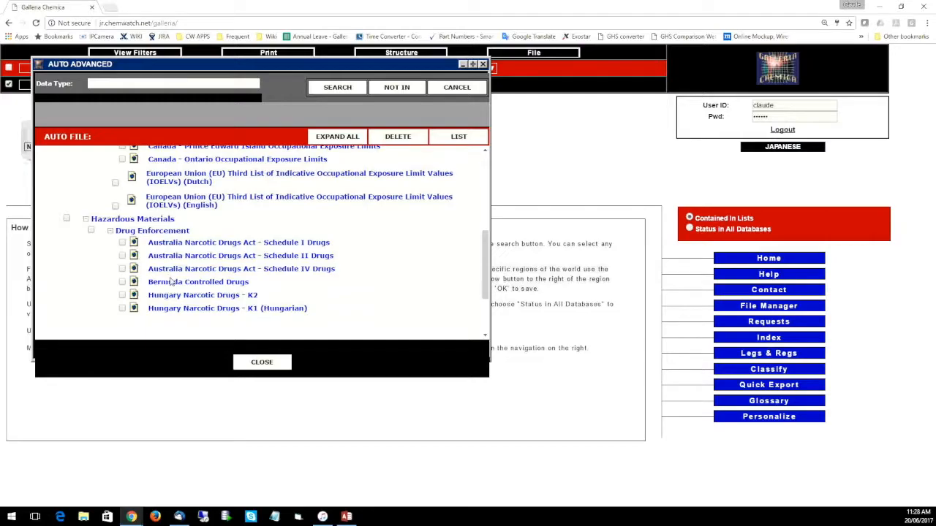
scroll(175, 263, "up", 5)
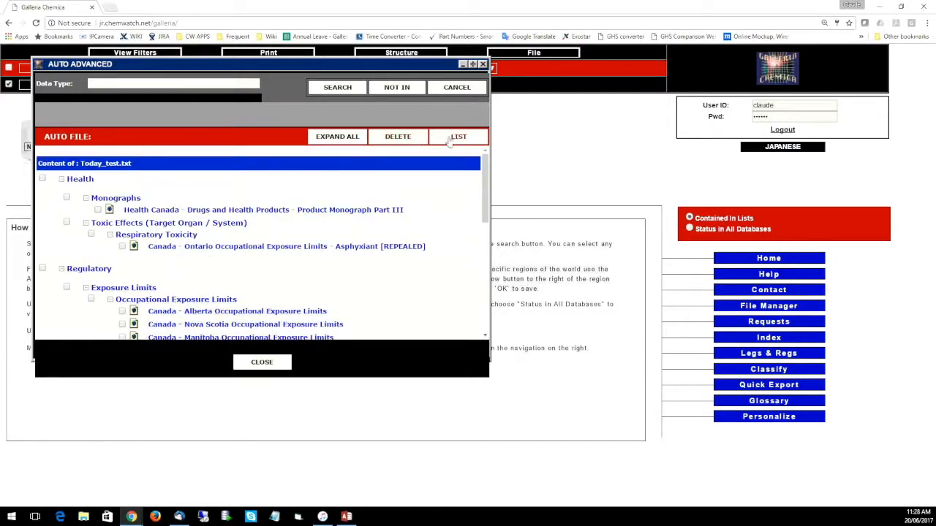
Return from the Auto's contents to the File Manager's file folders and open TODAY_TEST_FILE in the File Viewer
left_click(455, 138)
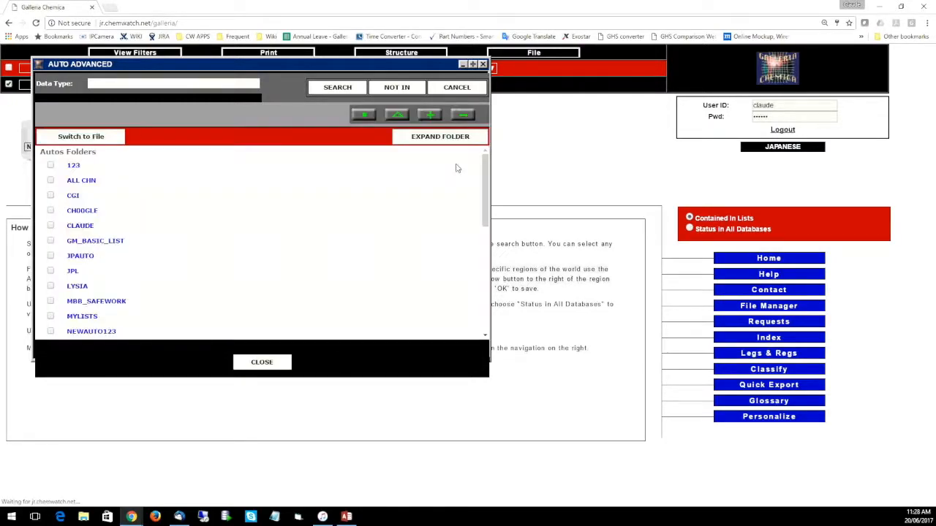
left_click(85, 141)
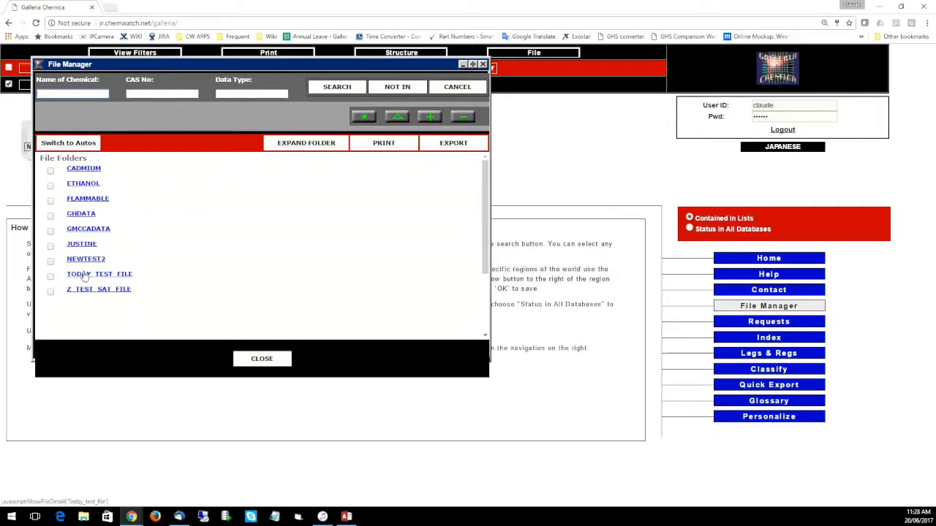
left_click(84, 275)
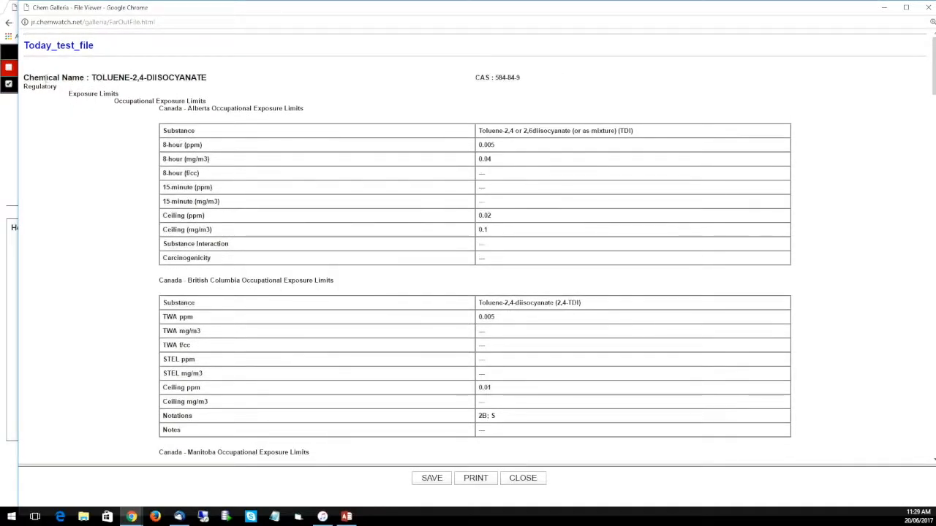
Examine the toluene-2,4-diisocyanate entry in Today_test_file, from the Alberta occupational exposure limits down through the other Canadian provinces
left_click_drag(95, 78, 215, 77)
left_click(215, 79)
left_click_drag(175, 111, 267, 111)
left_click(309, 117)
left_click_drag(477, 147, 510, 231)
left_click(500, 261)
scroll(460, 263, "down", 1)
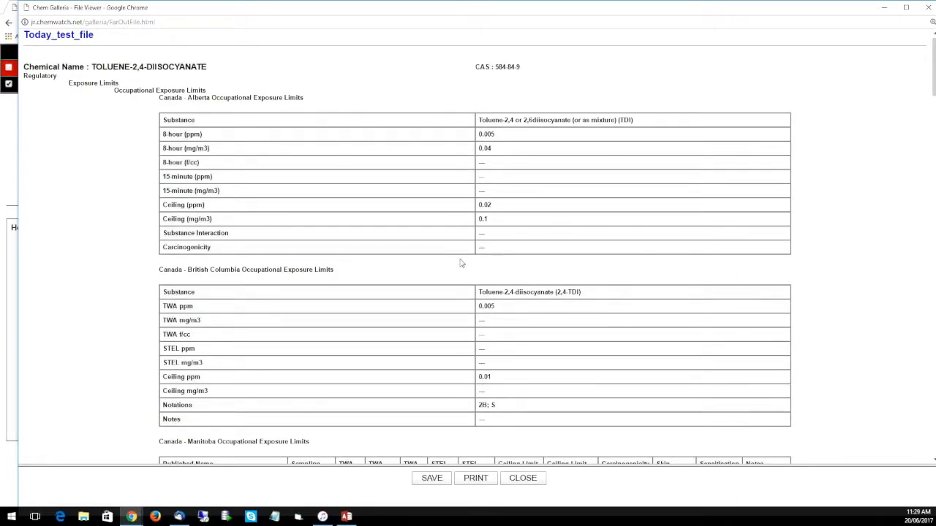
scroll(409, 275, "down", 1)
scroll(409, 275, "down", 2)
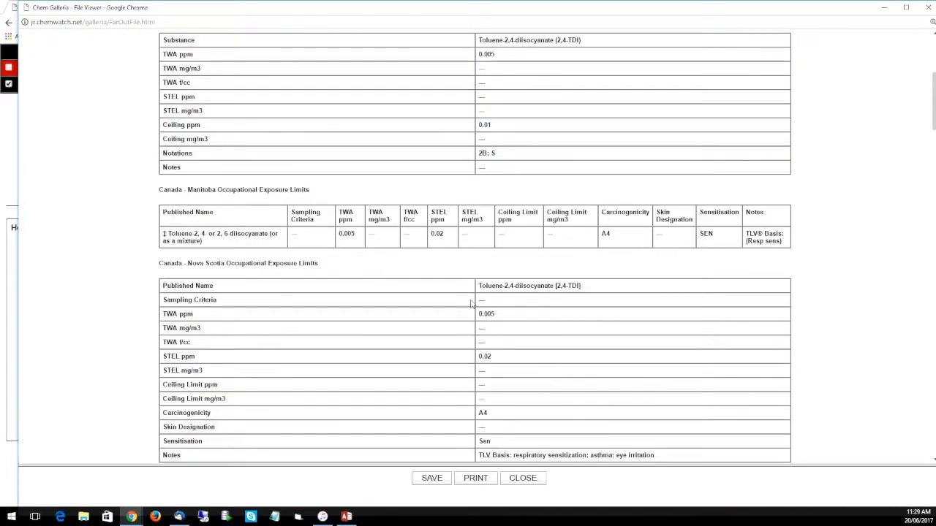
scroll(398, 270, "down", 4)
Examine the benzene entry's Canadian occupational exposure limits in Today_test_file, down to Prince Edward Island
scroll(399, 269, "down", 4)
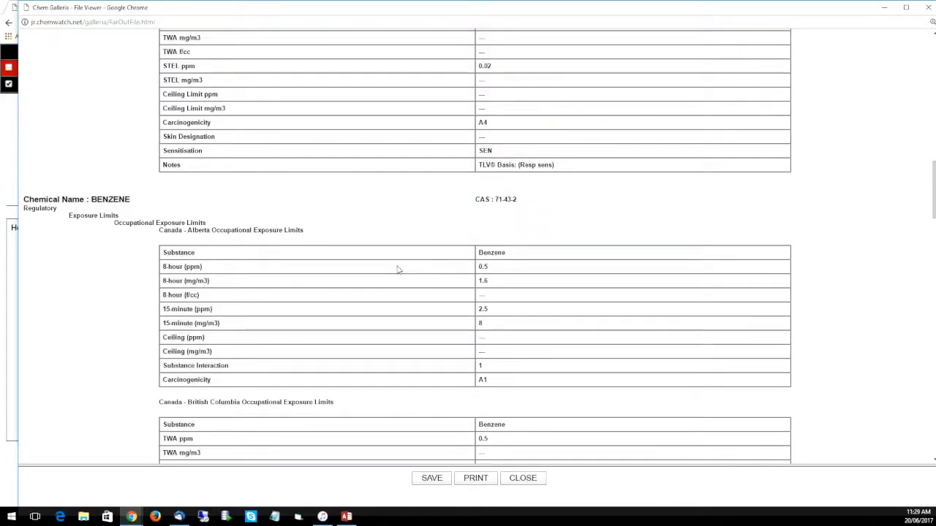
scroll(399, 270, "down", 1)
scroll(398, 270, "up", 1)
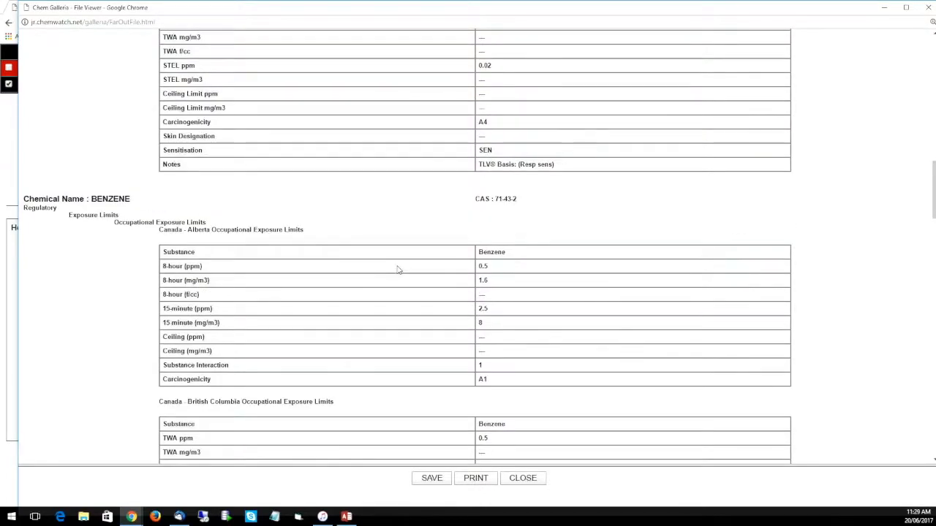
scroll(398, 270, "down", 2)
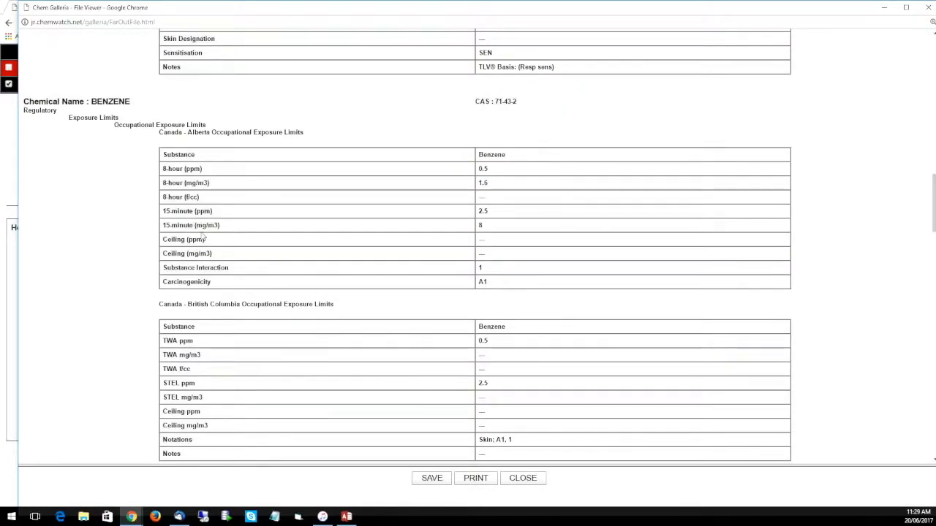
scroll(204, 237, "down", 5)
scroll(204, 242, "down", 6)
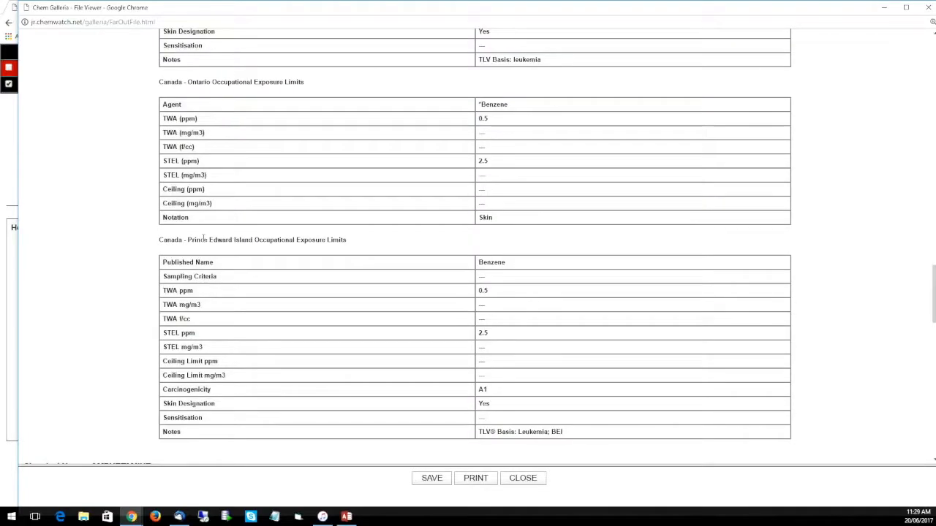
Examine the amphetamine and acetone entries through to the end of Today_test_file, return to its beginning and close the File Viewer
scroll(386, 152, "down", 5)
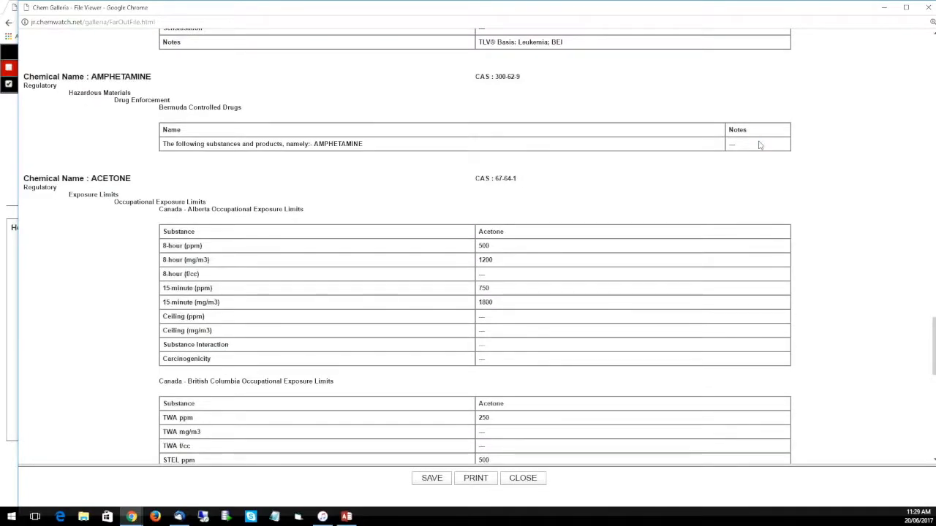
left_click_drag(172, 103, 242, 119)
left_click(242, 119)
scroll(109, 244, "down", 1)
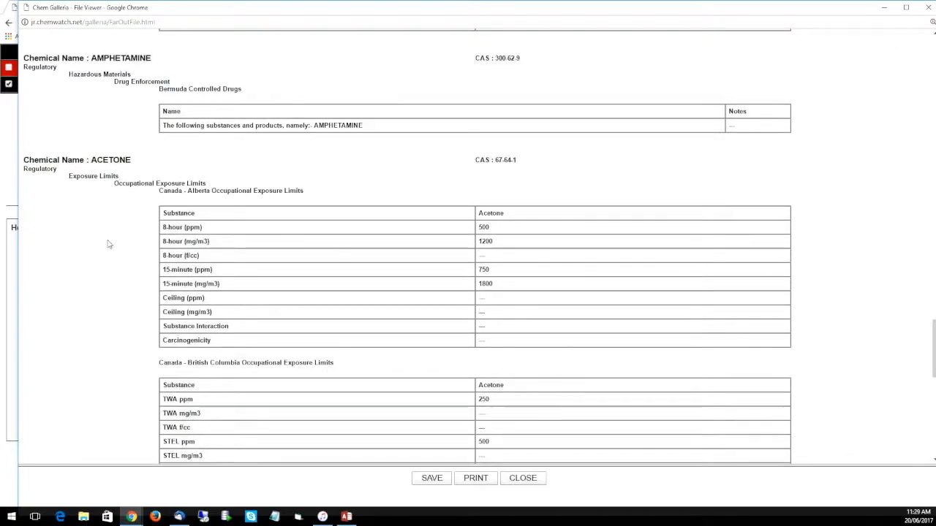
scroll(210, 250, "down", 4)
scroll(209, 251, "down", 15)
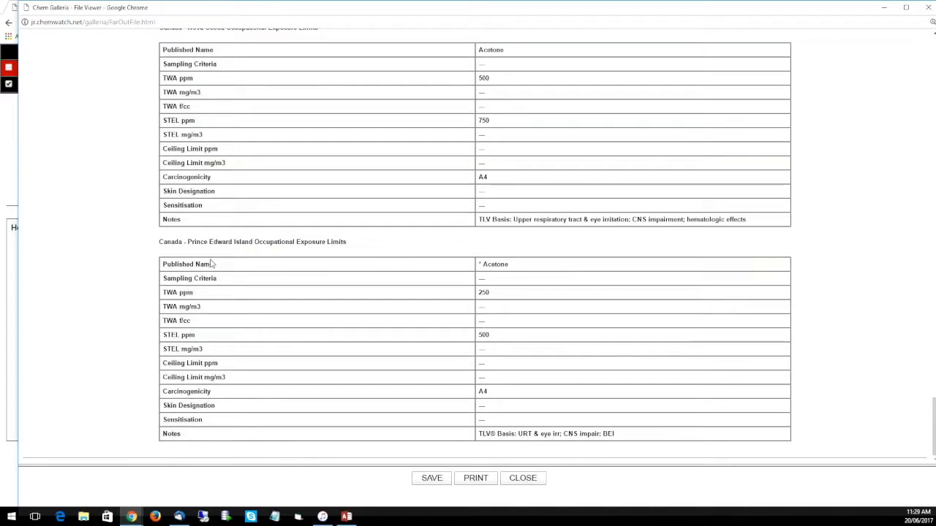
scroll(218, 256, "up", 15)
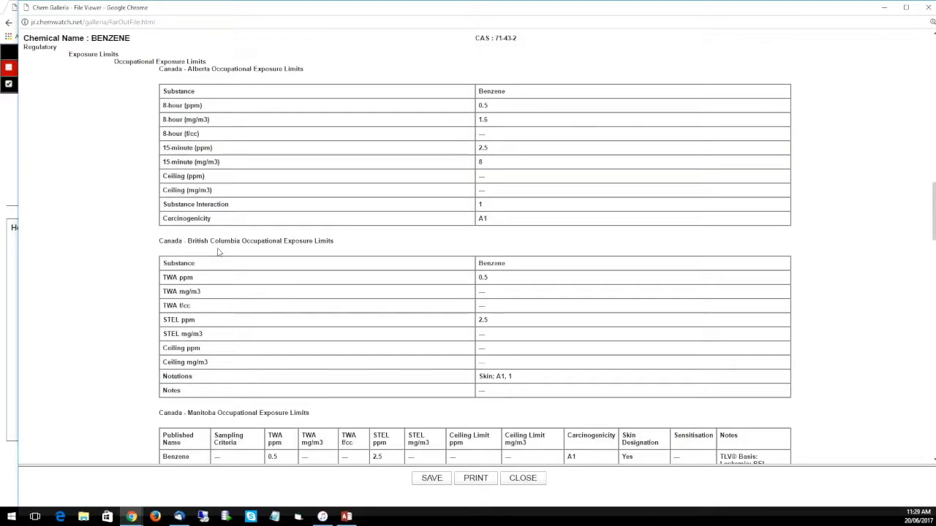
scroll(217, 252, "up", 20)
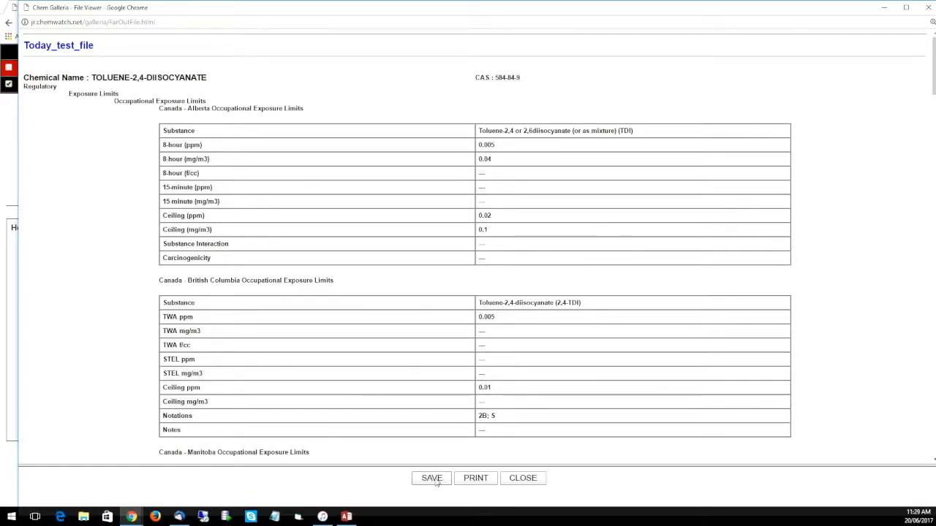
left_click(531, 481)
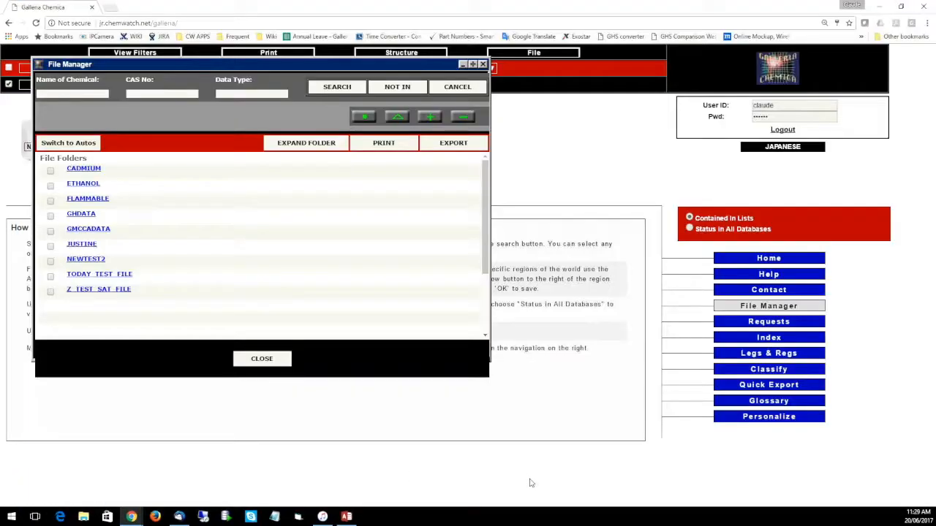
Select the TODAY_TEST_FILE folder for export and choose Yes for exporting reference information
left_click(50, 275)
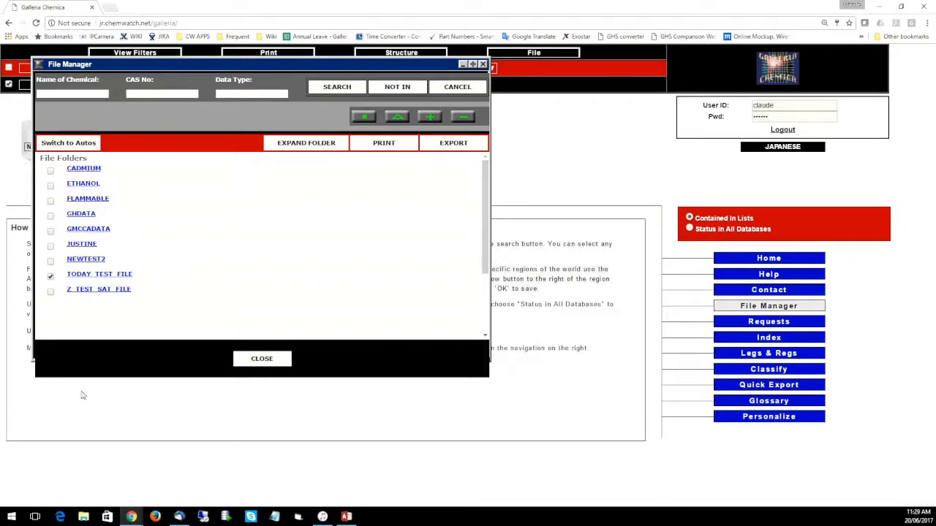
left_click(454, 144)
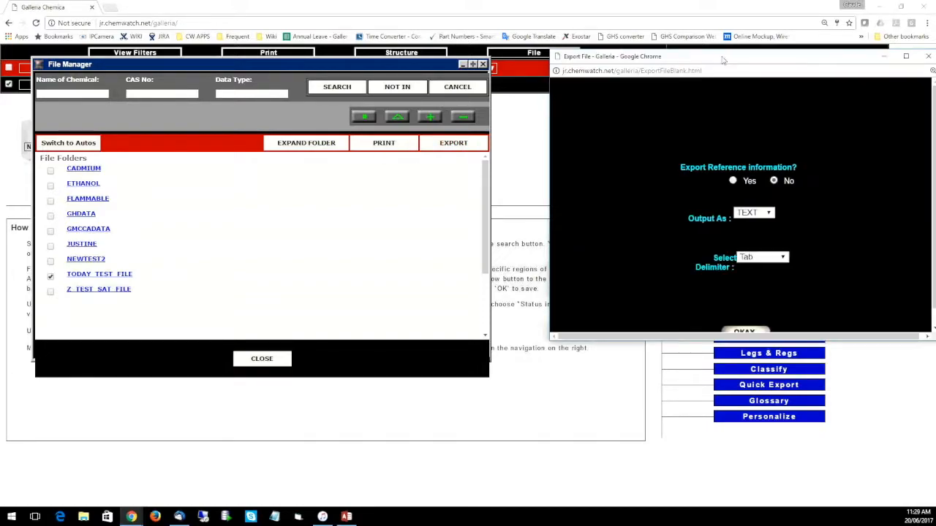
left_click_drag(578, 82, 396, 97)
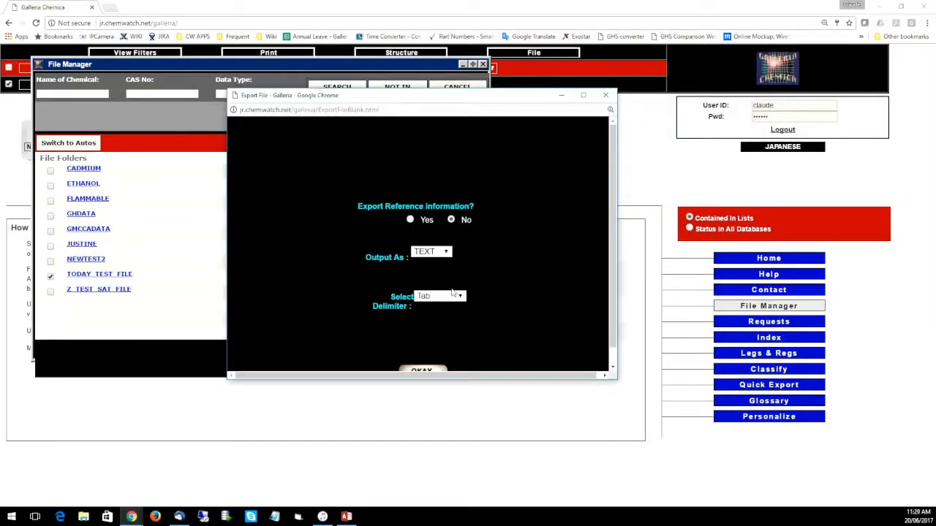
left_click(410, 219)
scroll(399, 235, "down", 1)
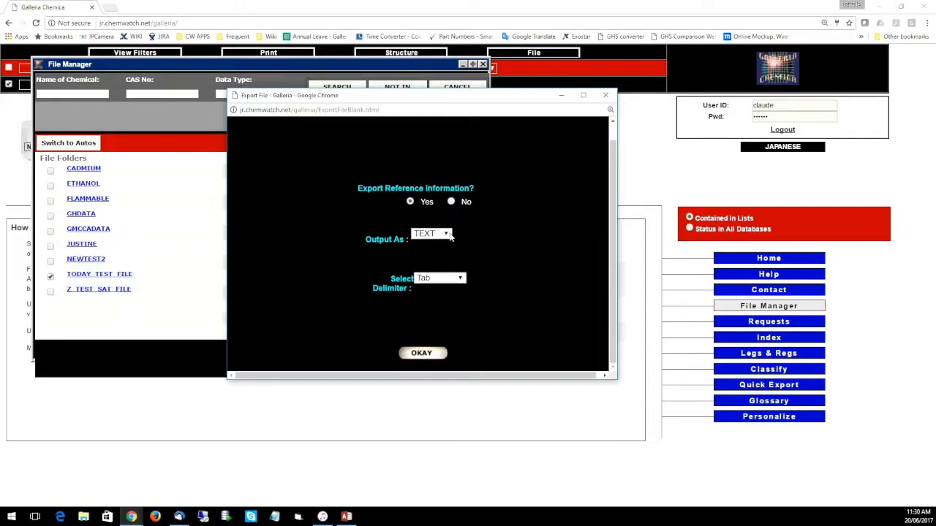
Look through the output formats, keep TEXT and set the delimiter to Other
left_click(447, 234)
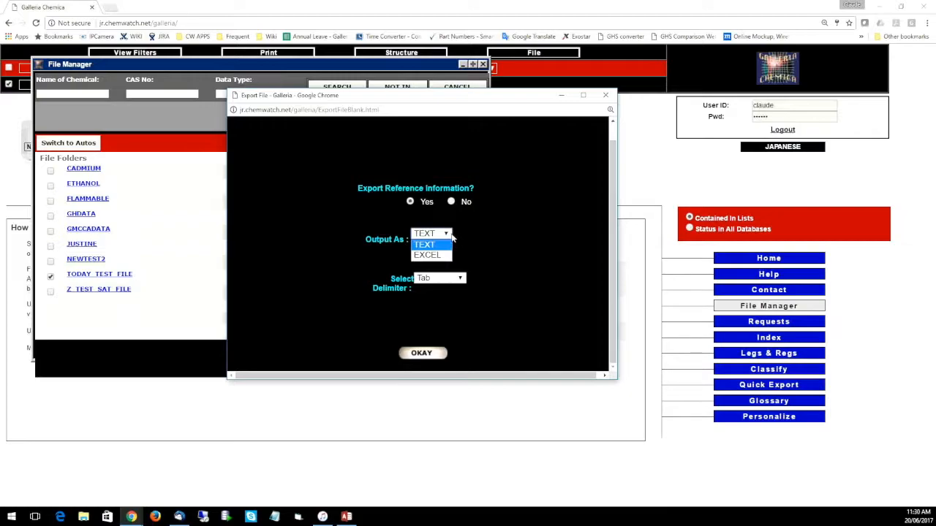
left_click(476, 266)
left_click(461, 279)
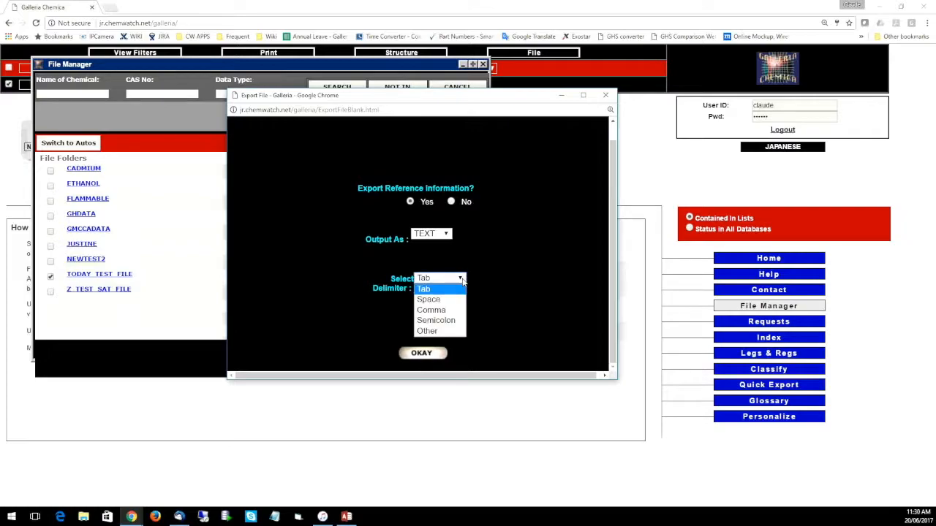
left_click(449, 332)
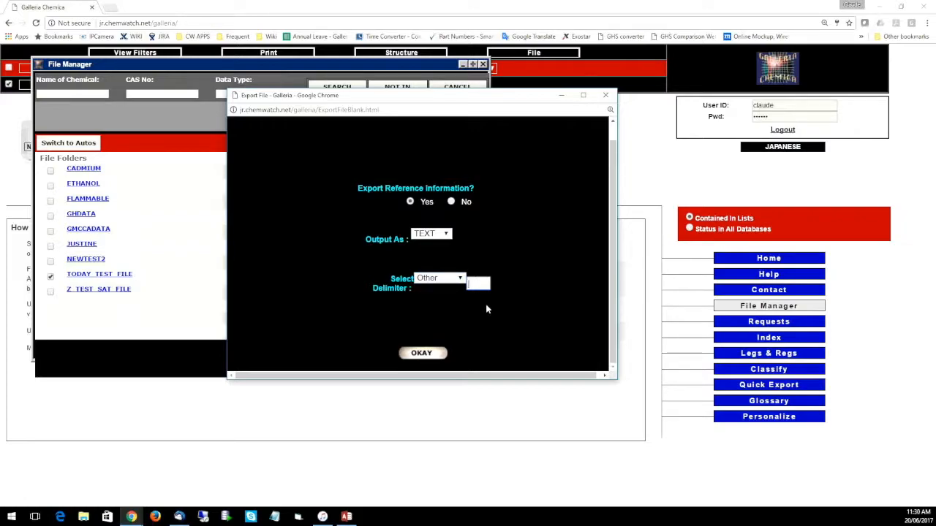
Set the export's output format to EXCEL and run the export
left_click(442, 234)
left_click(438, 257)
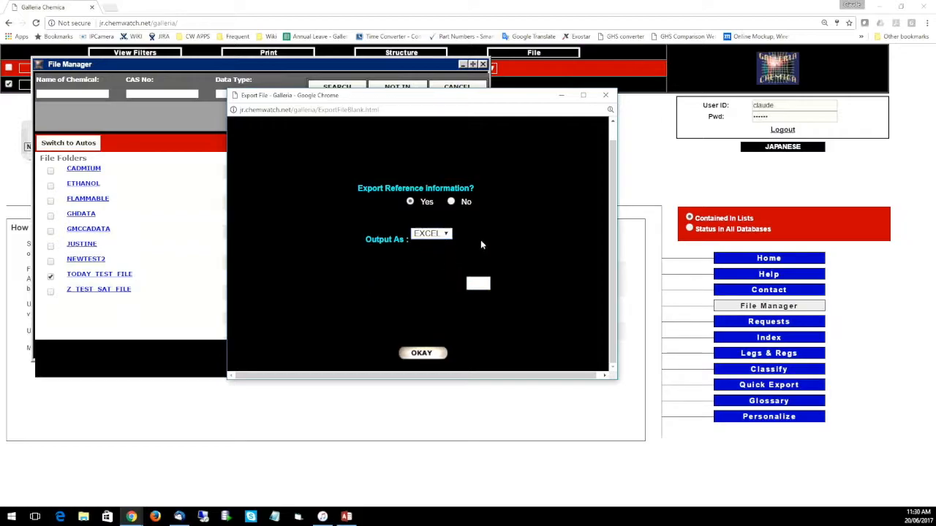
left_click(430, 355)
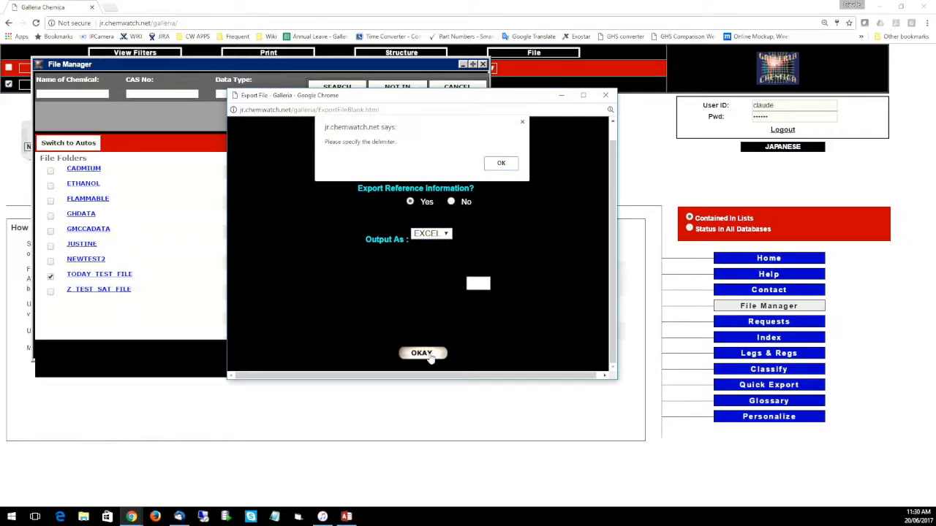
left_click(503, 163)
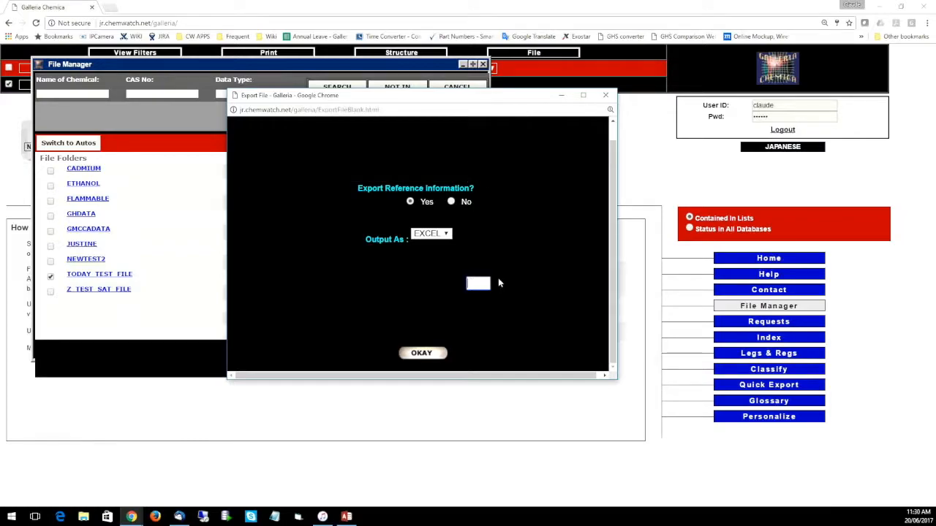
left_click(421, 353)
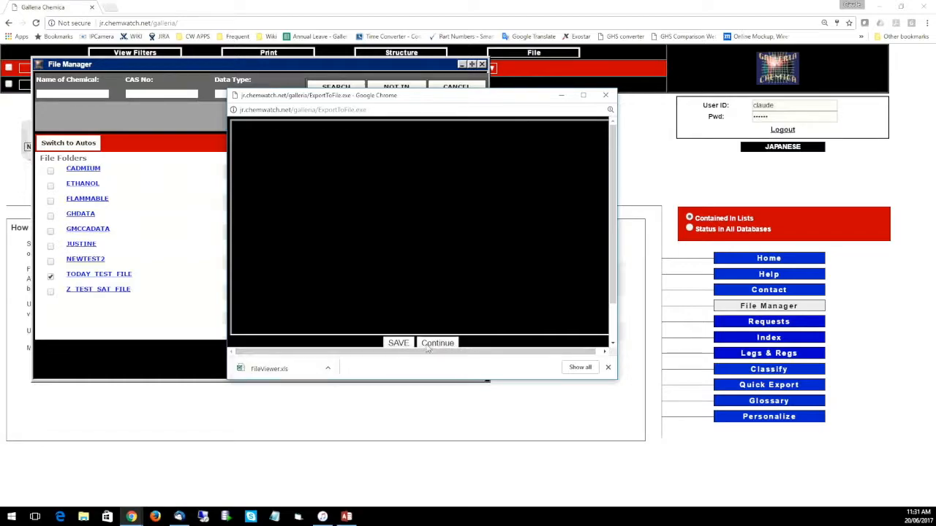
Save the Alberta, British Columbia, Manitoba and Nova Scotia occupational exposure limits lists one after another as Excel files
left_click(405, 343)
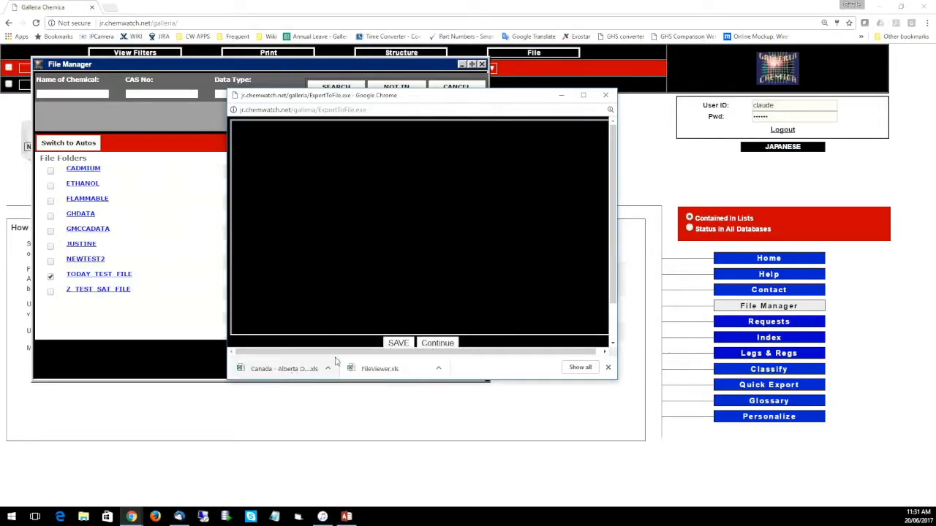
left_click(436, 343)
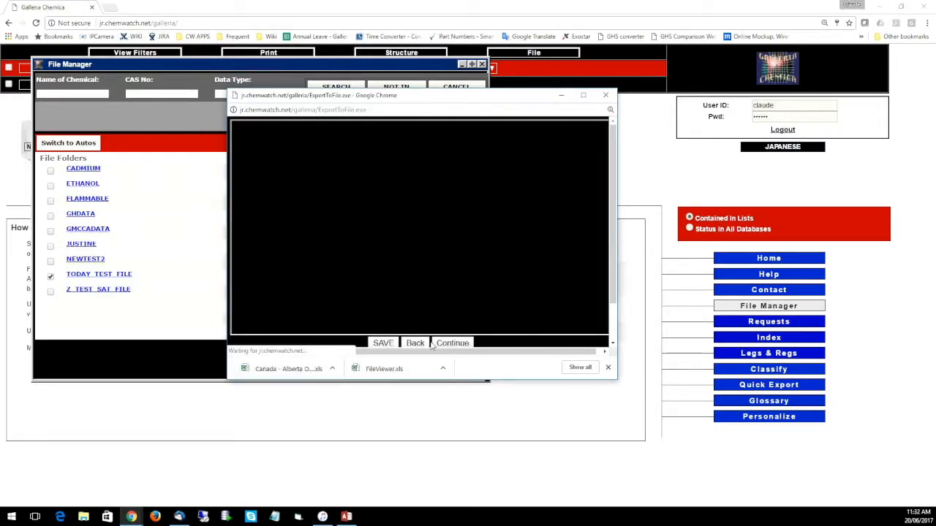
left_click(390, 346)
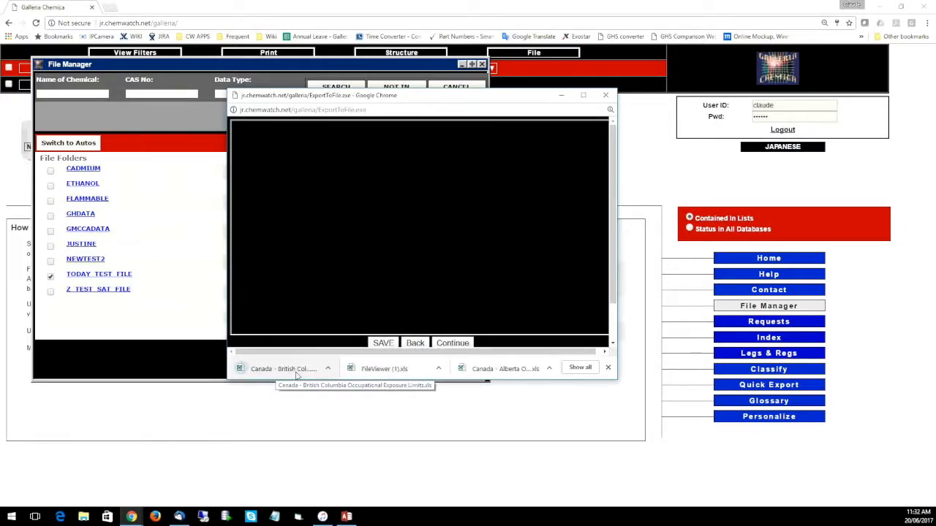
left_click(452, 344)
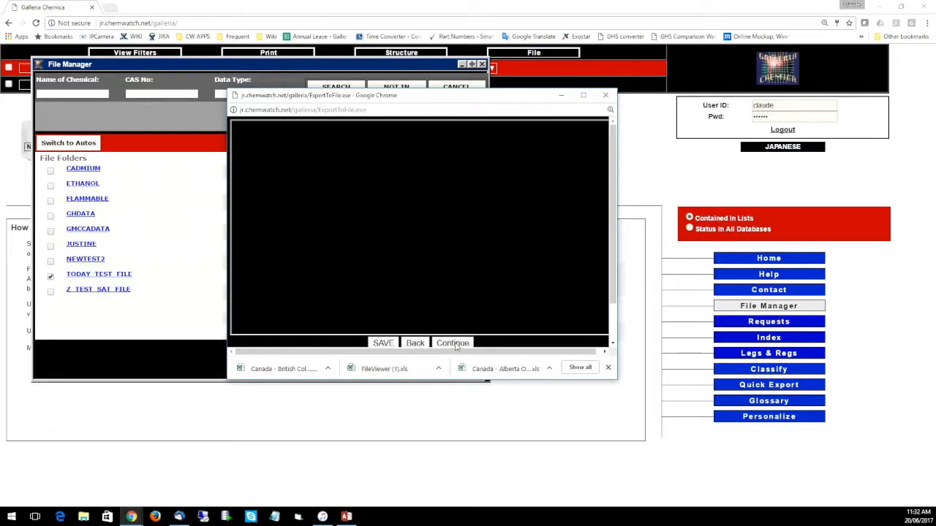
left_click(390, 344)
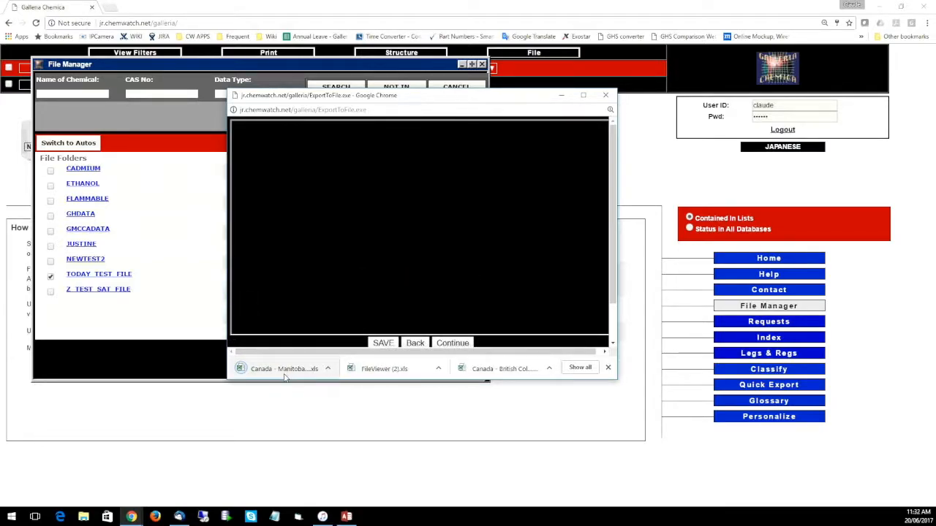
left_click(389, 344)
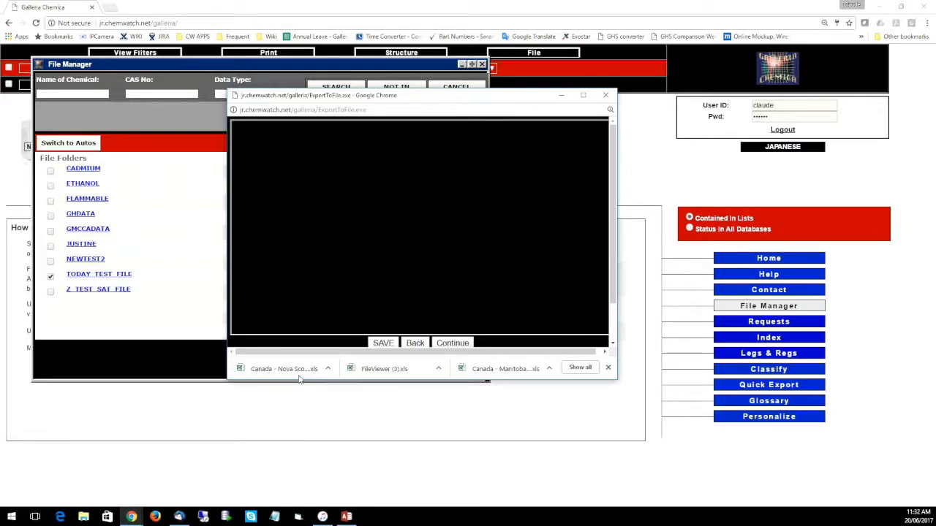
Open the Nova Scotia export in Excel, widen the Name column to inspect the chemicals, and close the workbook without saving
left_click(300, 376)
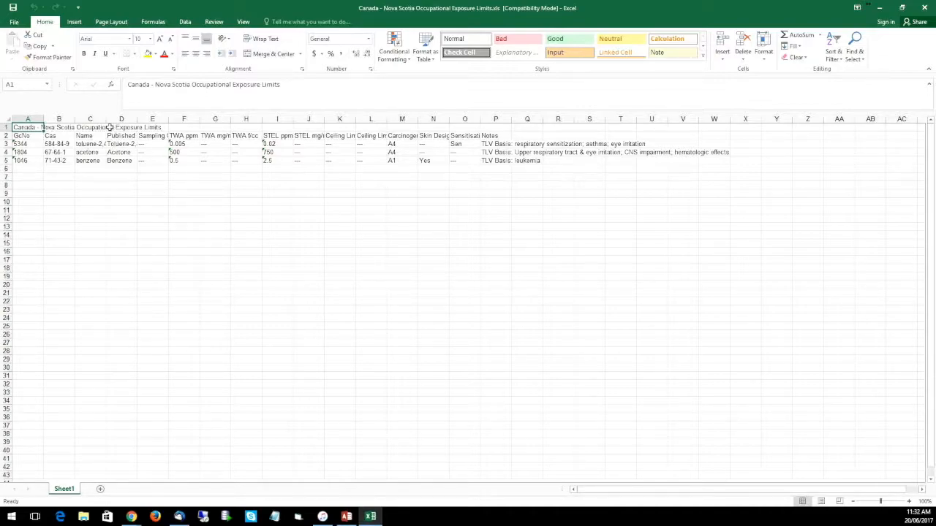
left_click_drag(106, 118, 155, 119)
left_click_drag(114, 144, 115, 160)
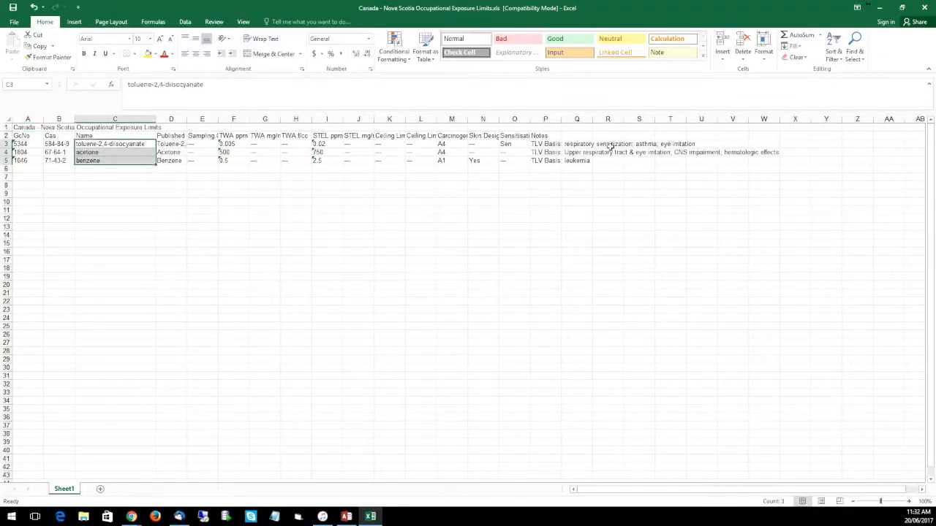
left_click(658, 227)
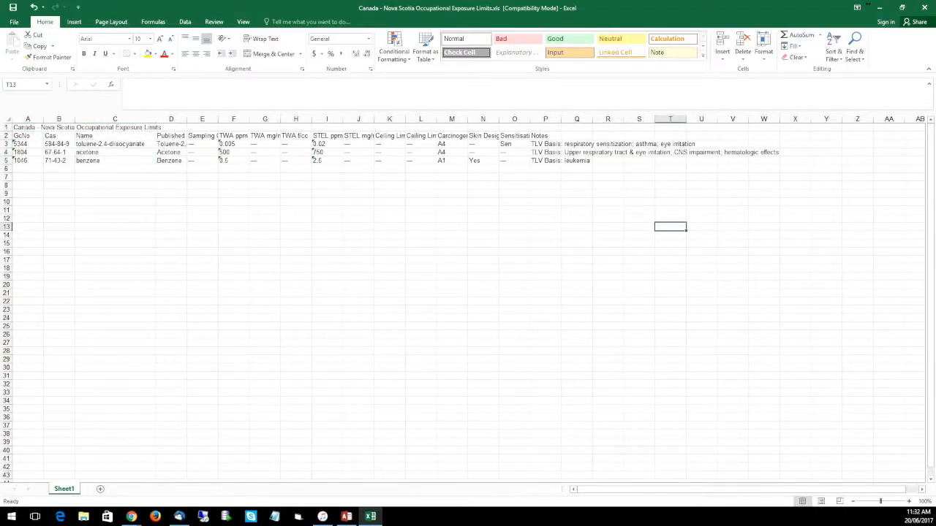
left_click(925, 8)
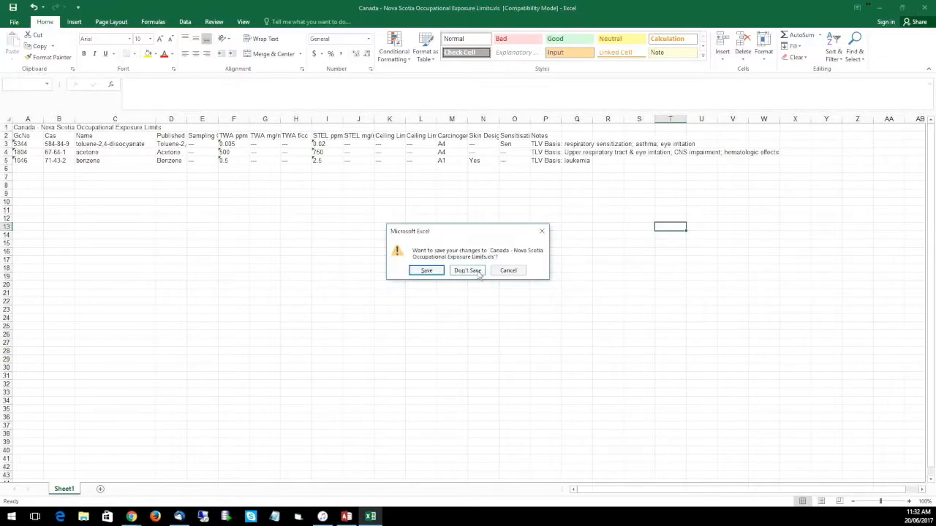
left_click(476, 270)
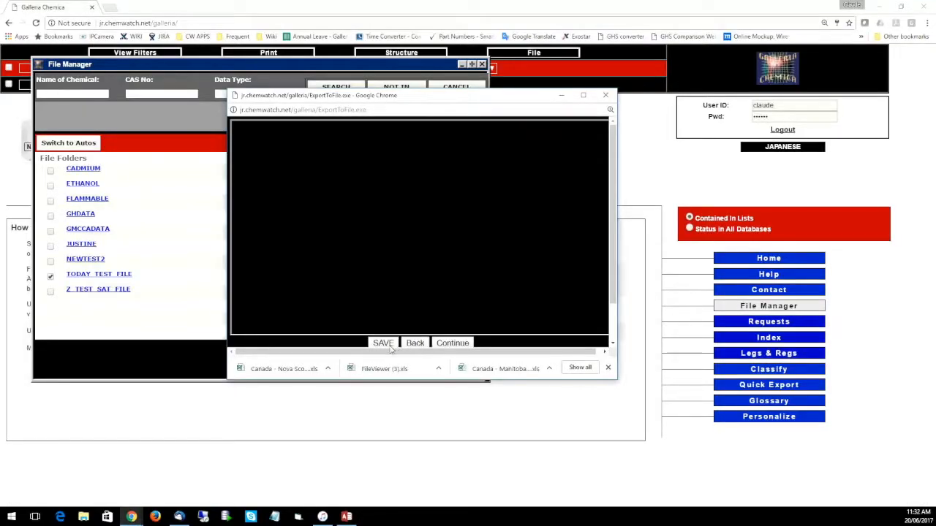
Save the Nova Scotia occupational exposure limits export again and continue to the following list
left_click(389, 345)
left_click(452, 343)
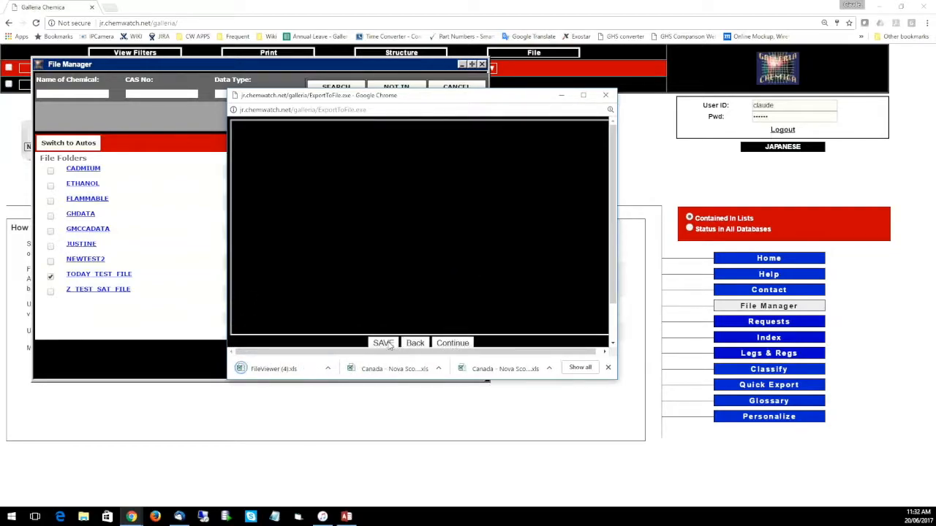
Save the Ontario, Prince Edward Island and Bermuda Controlled Drugs lists as Excel files and close the export window
left_click(452, 343)
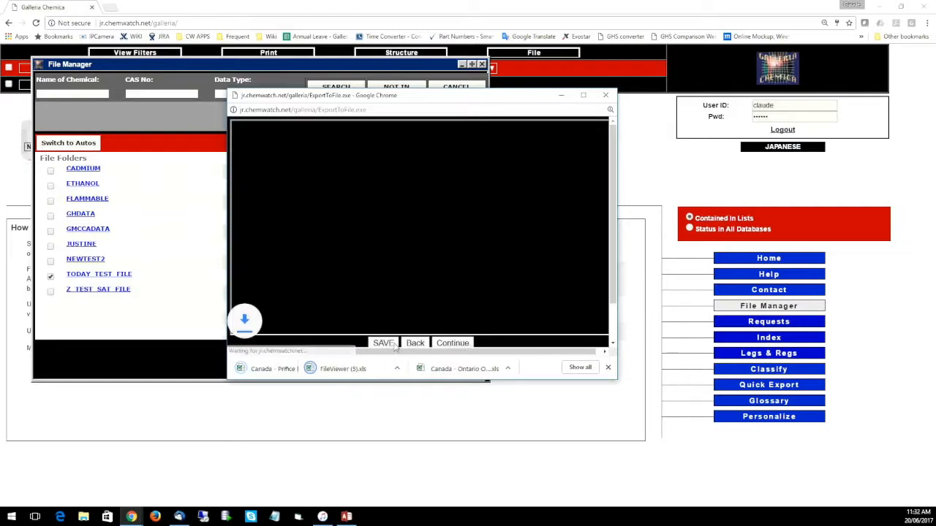
left_click(383, 343)
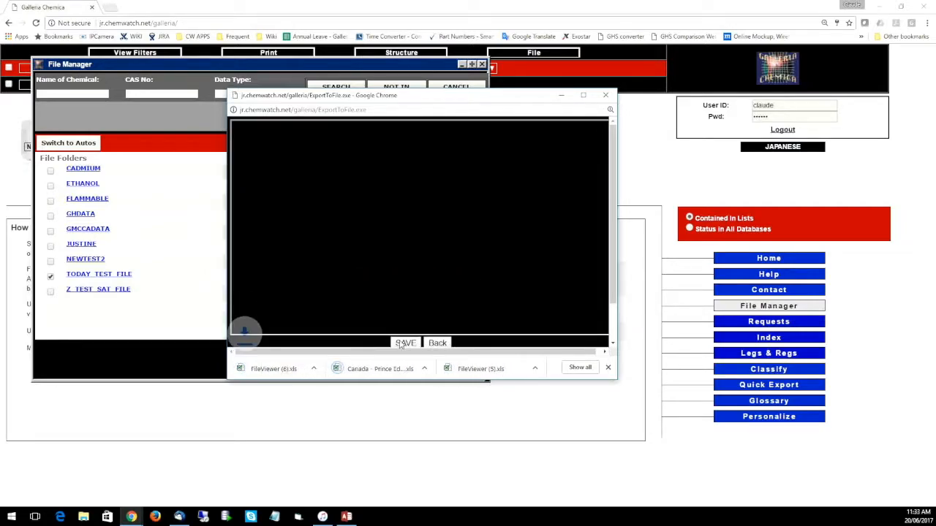
left_click(406, 346)
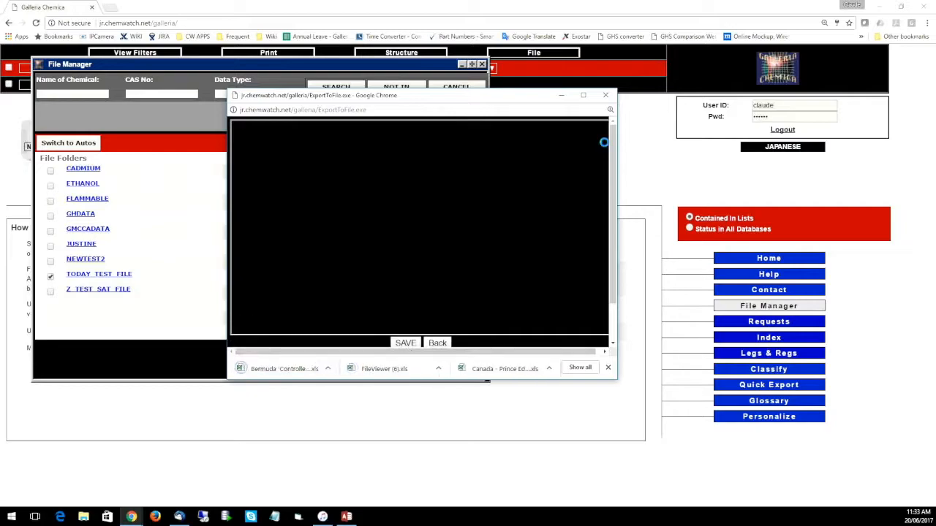
left_click(611, 95)
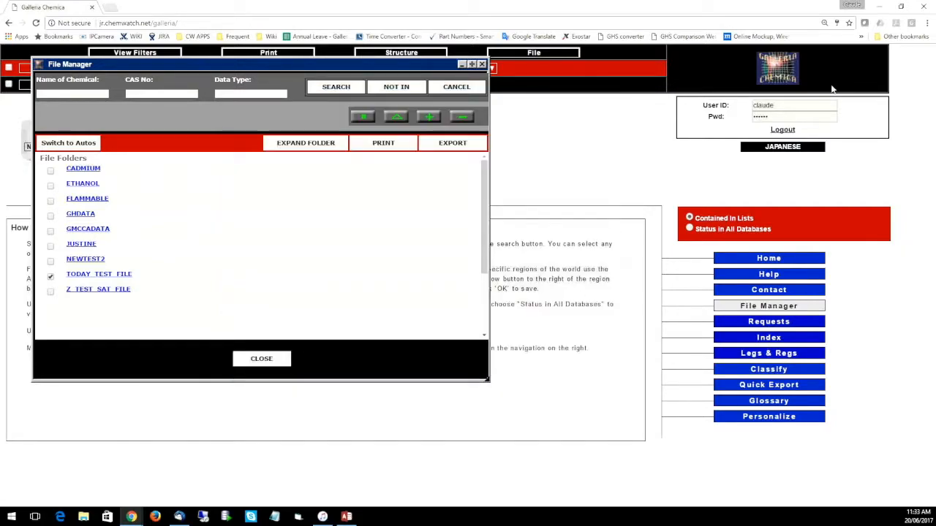
Open Bermuda Controlled Drugs.xls from the browser's downloads, inspect its chemical entry in Excel, and close the workbook without saving and the downloads page
left_click(926, 23)
left_click(882, 89)
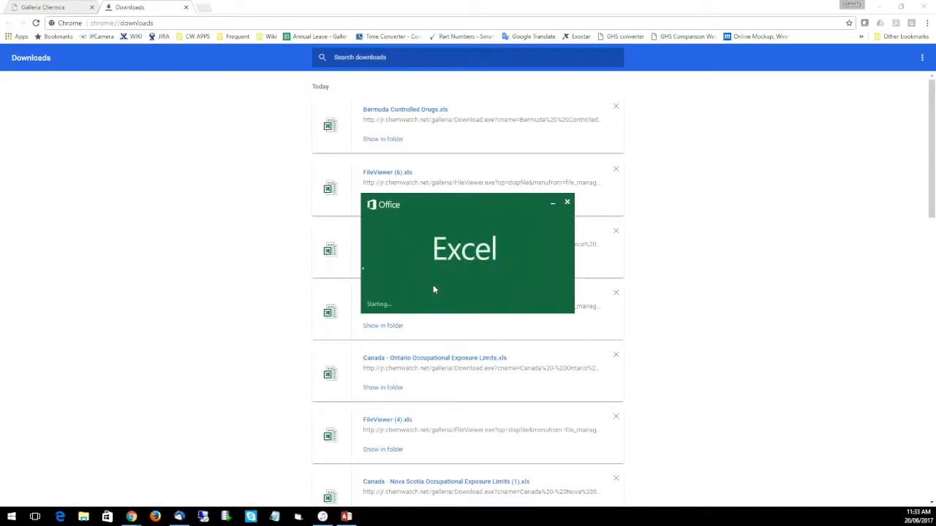
left_click_drag(43, 133, 162, 152)
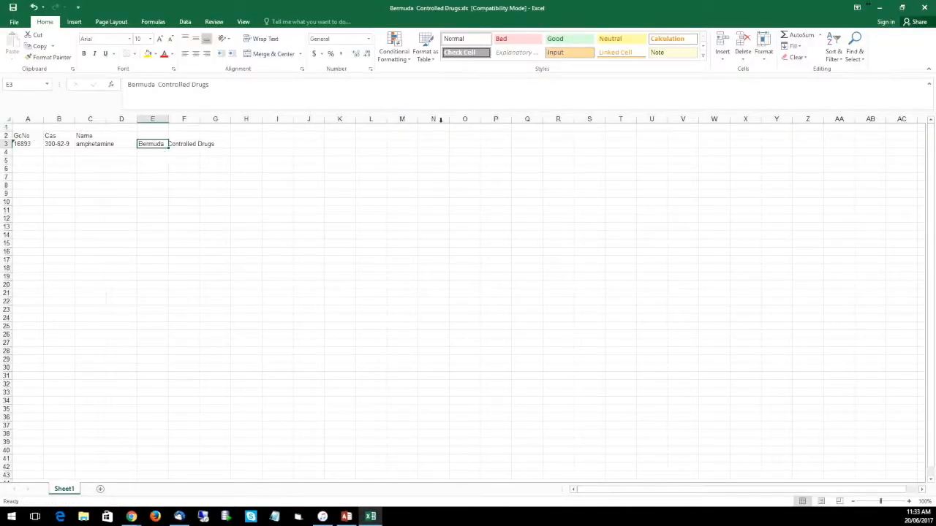
left_click(924, 7)
left_click(474, 271)
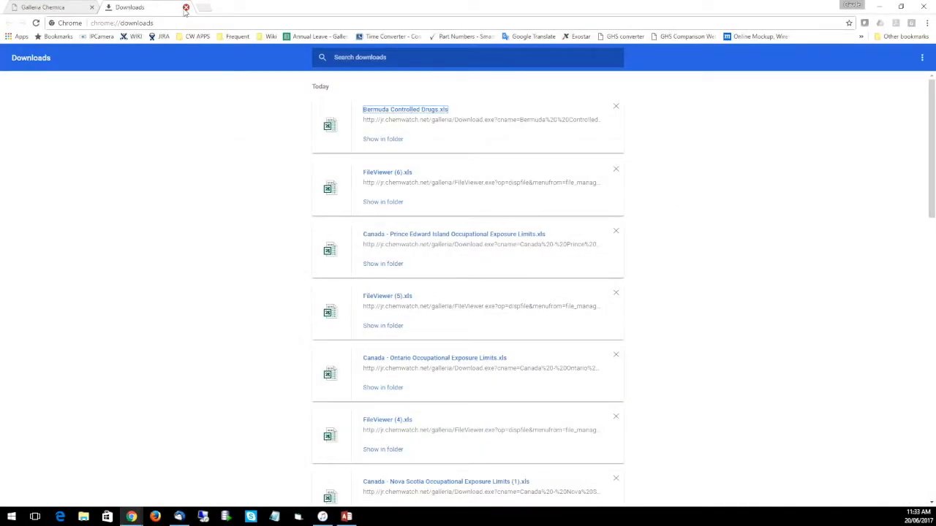
left_click(186, 8)
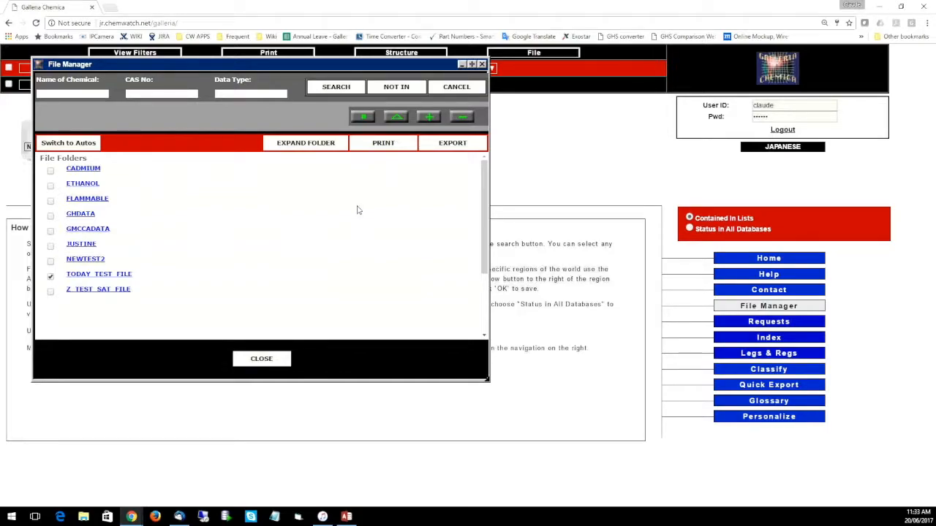
Close the File Manager and open the Galleria Index of databases, repositioning its window
left_click(274, 365)
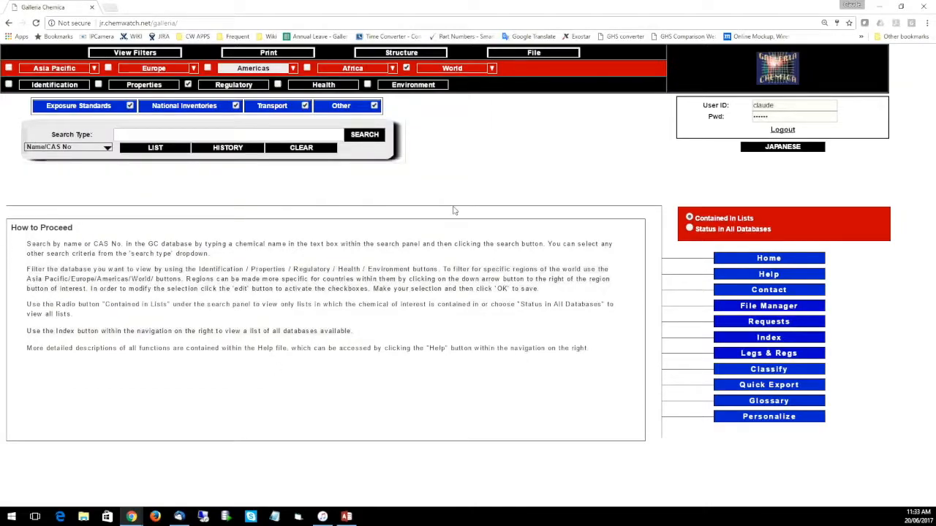
left_click(787, 343)
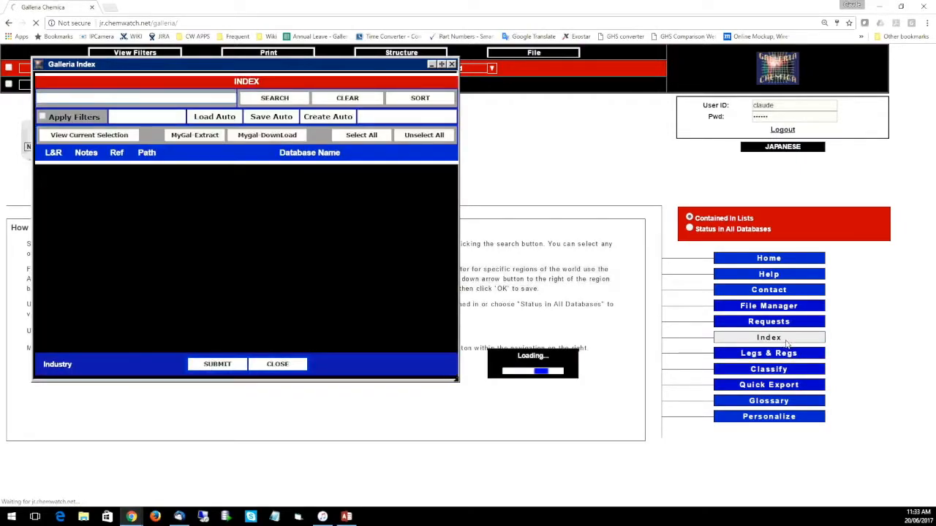
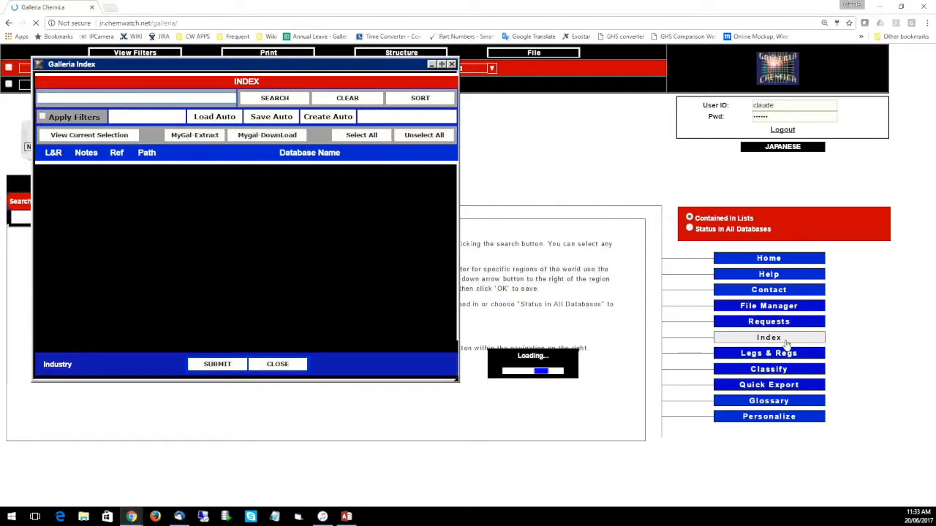
left_click_drag(302, 67, 500, 116)
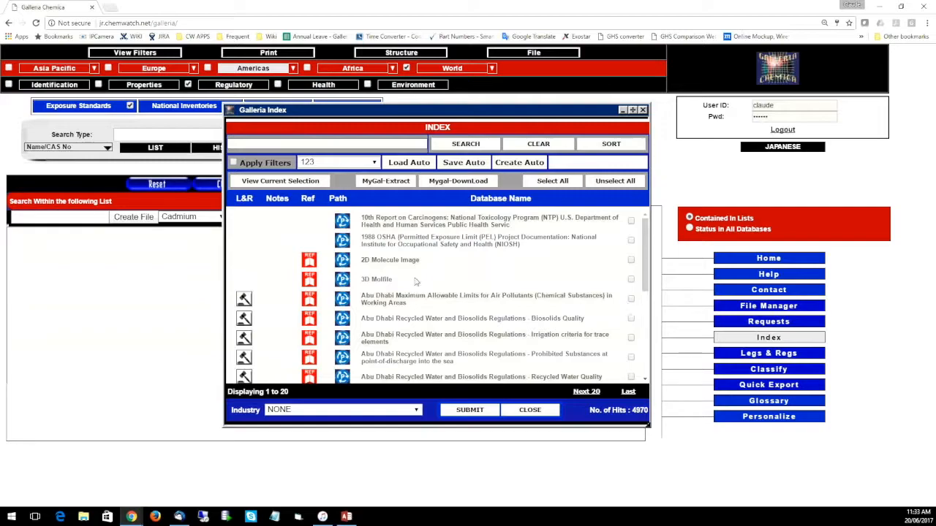
Load the Today_test Auto in the Galleria Index and acknowledge the message
left_click(370, 165)
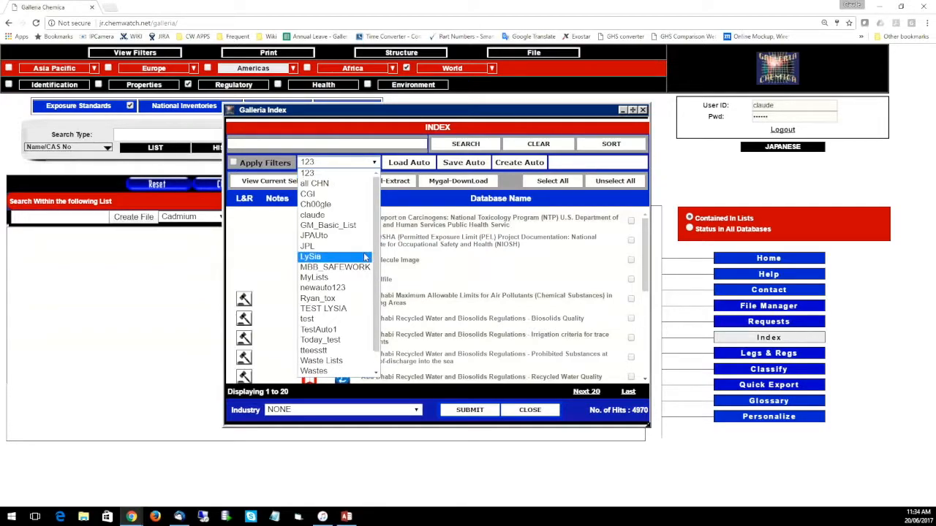
left_click(352, 341)
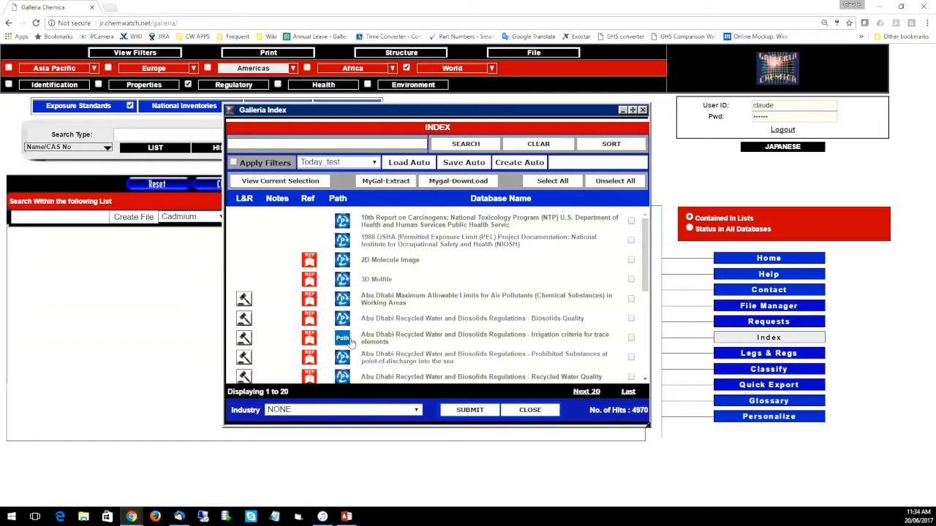
left_click(411, 165)
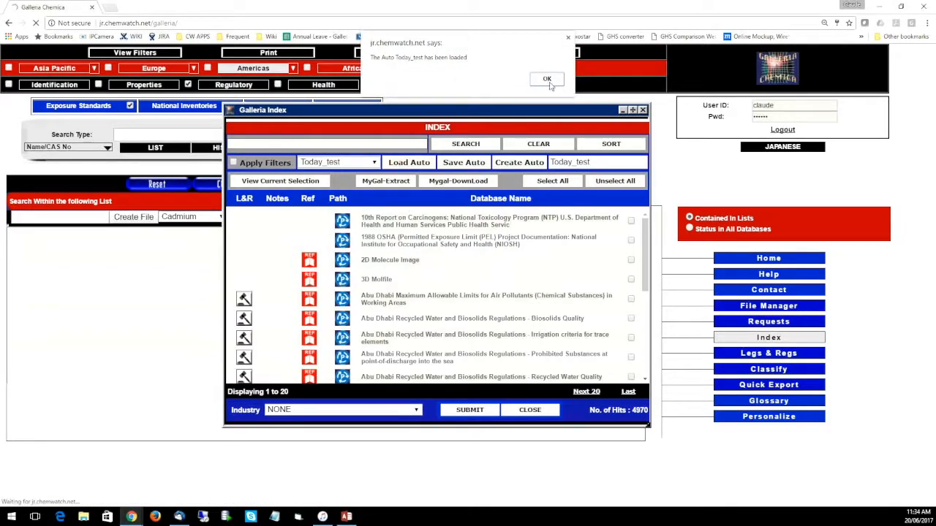
left_click(550, 82)
View the databases currently selected by the Today_test Auto and return to the full database list
left_click(276, 184)
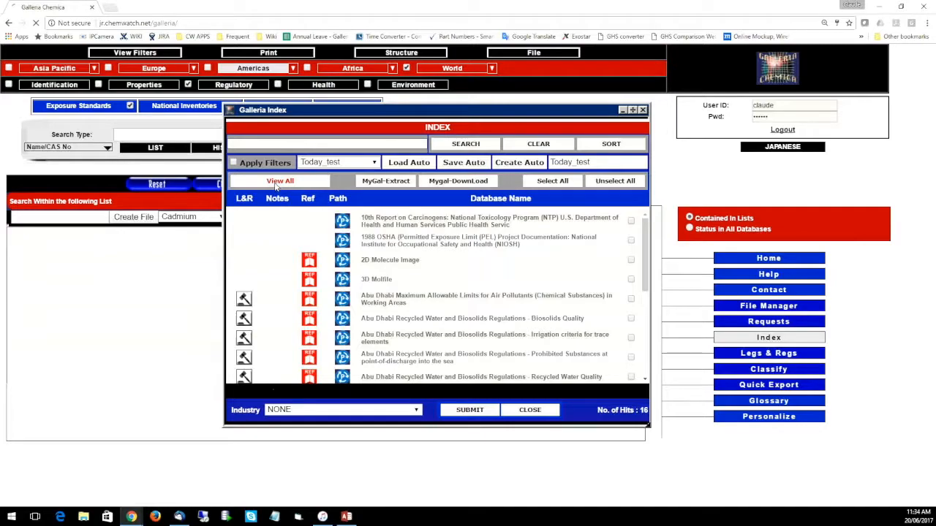
left_click(282, 183)
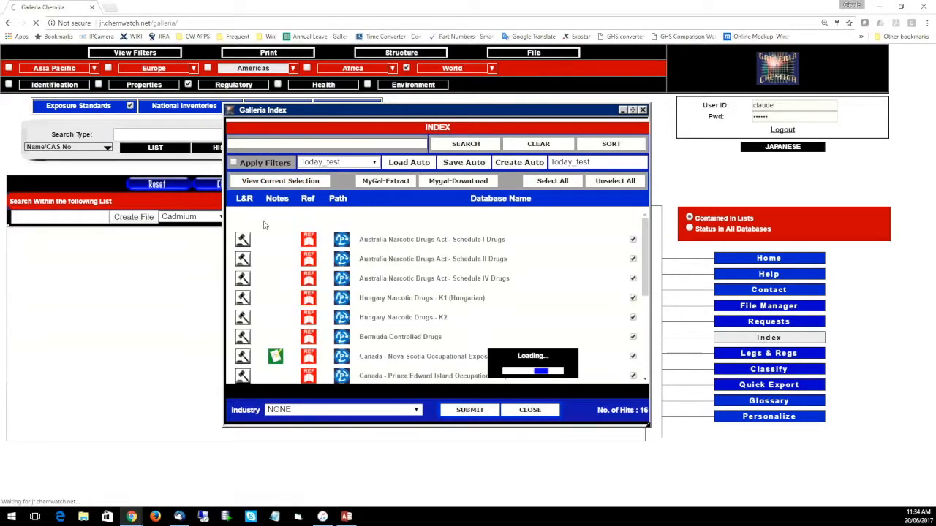
left_click_drag(354, 111, 295, 88)
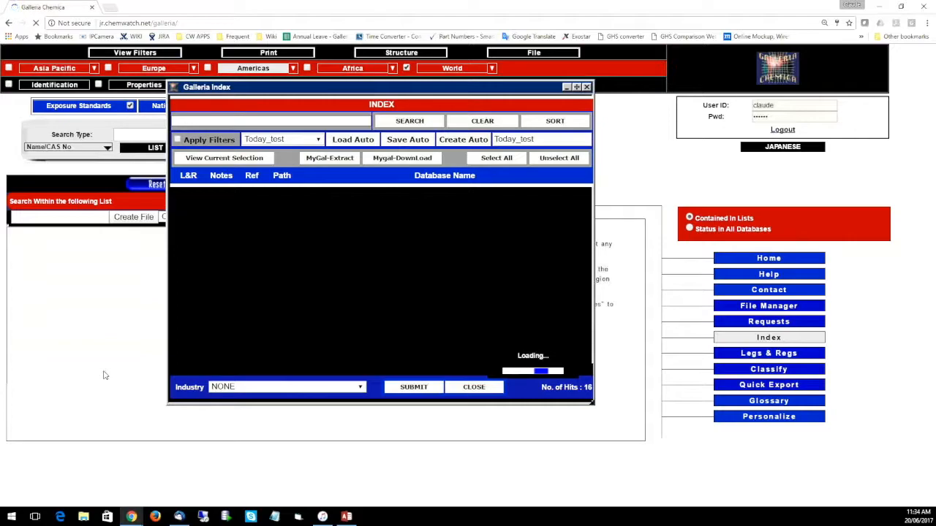
Open MyGal-Extract for the loaded Auto, enlarge its window and review the whole list of databases included
left_click(336, 161)
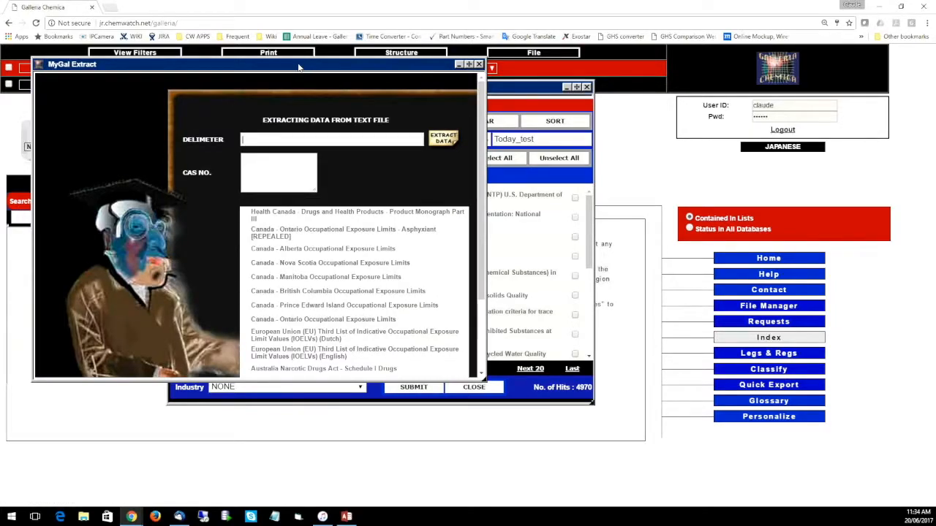
left_click_drag(300, 68, 347, 66)
left_click_drag(532, 383, 620, 429)
scroll(614, 311, "down", 2)
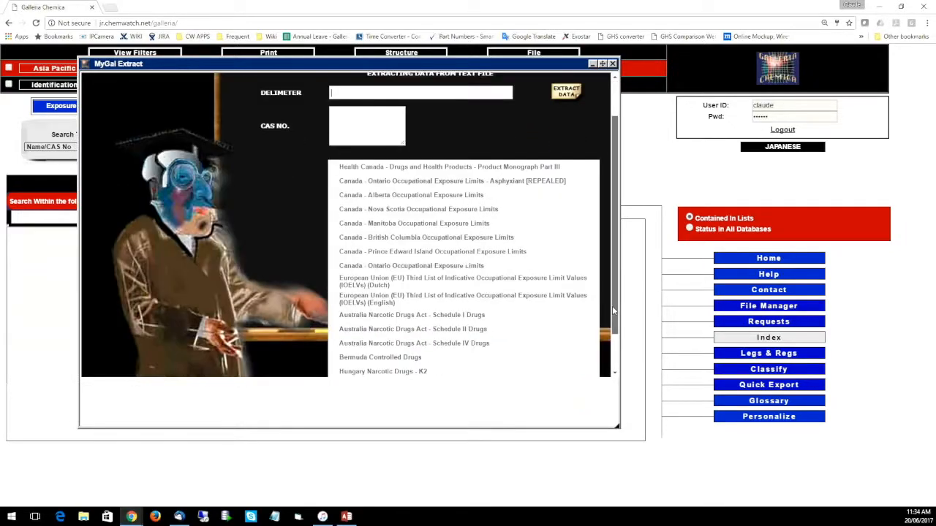
scroll(614, 310, "down", 2)
left_click_drag(365, 196, 377, 257)
left_click(401, 284)
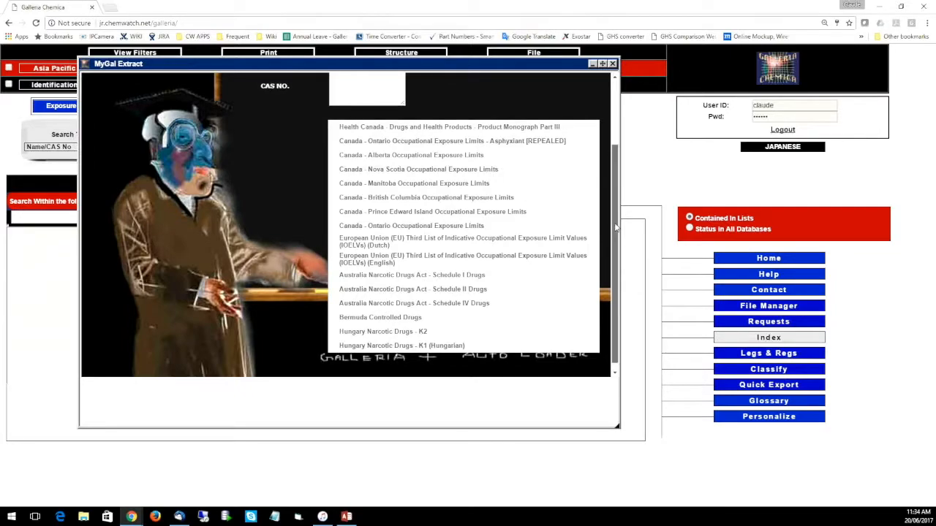
left_click_drag(616, 227, 614, 157)
left_click(351, 147)
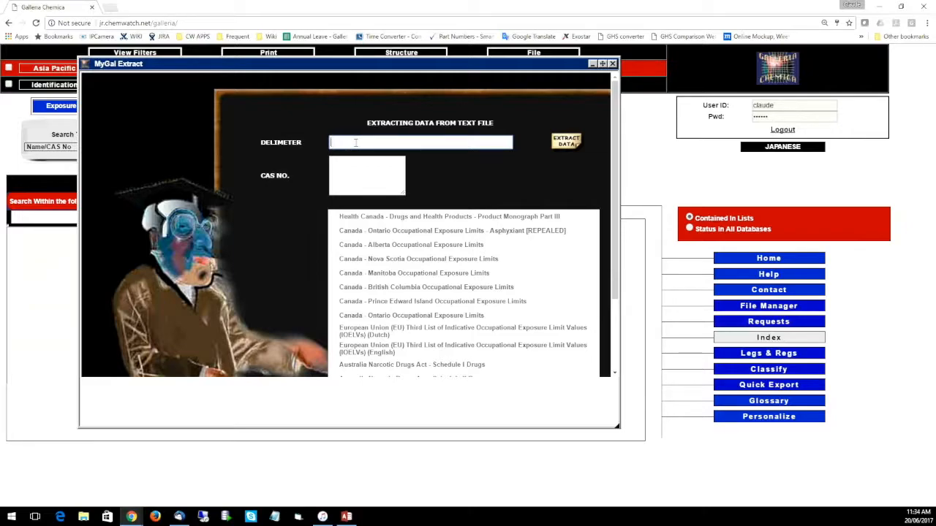
type("@")
key("BackSpace")
Enlarge the CAS No. box and enter 584-84-9, 71-43-2, 50-00-0 and 67-64-1 on separate lines
left_click(392, 167)
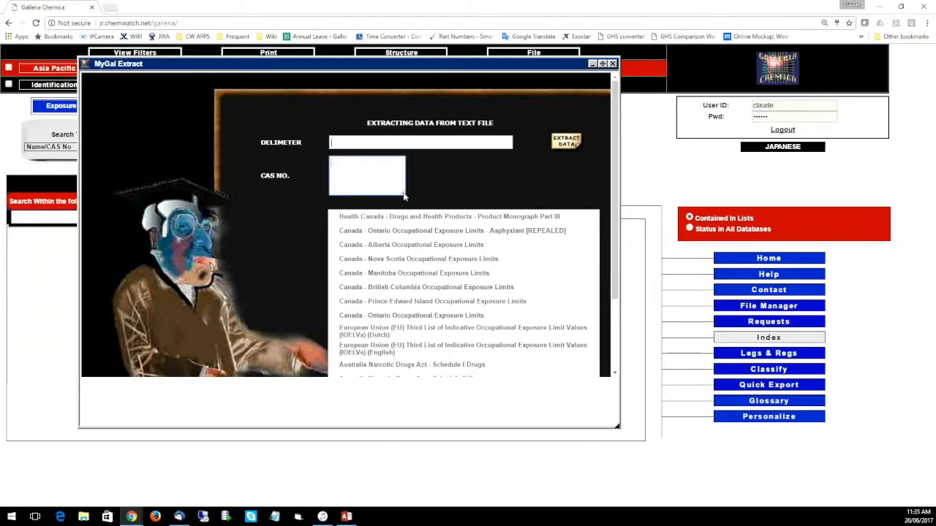
left_click_drag(404, 196, 418, 209)
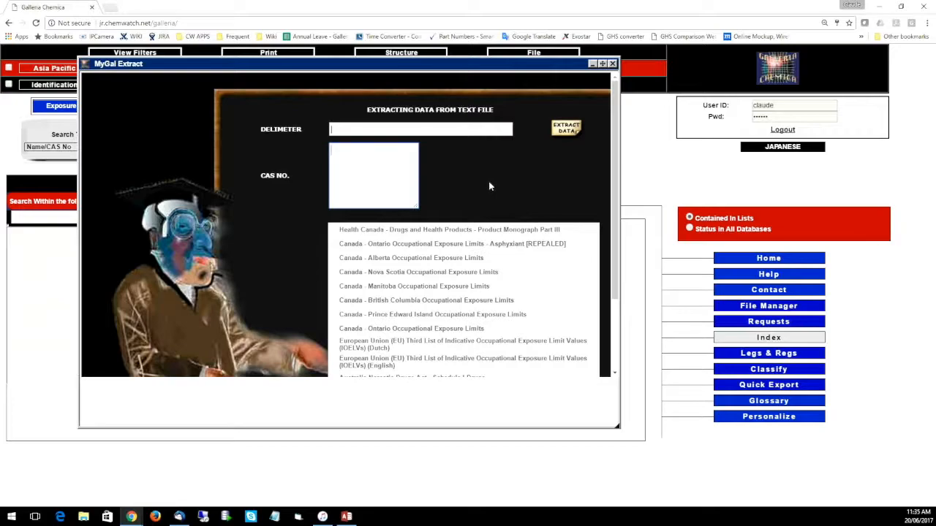
type("584-84-9")
type(" 71-")
type("43-2")
type(" 50-00-0")
type("67-64-1")
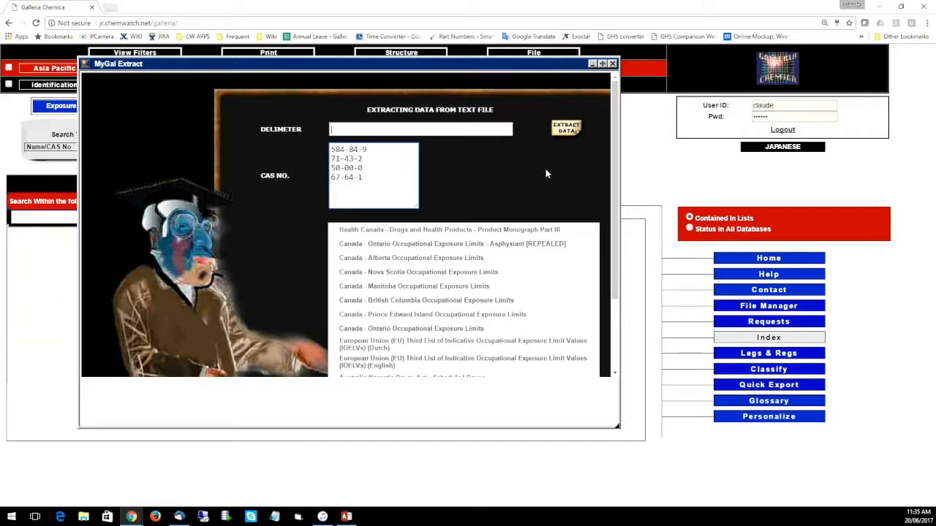
left_click_drag(333, 149, 360, 185)
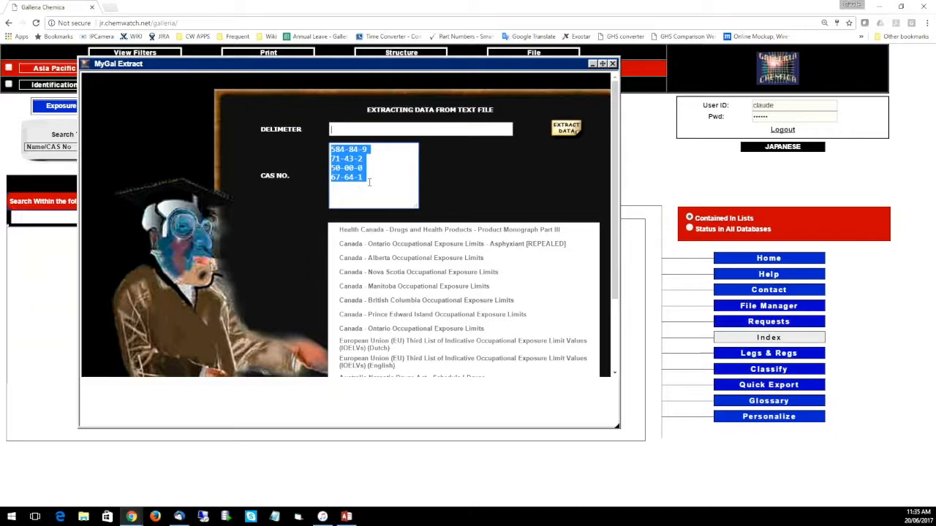
left_click(369, 182)
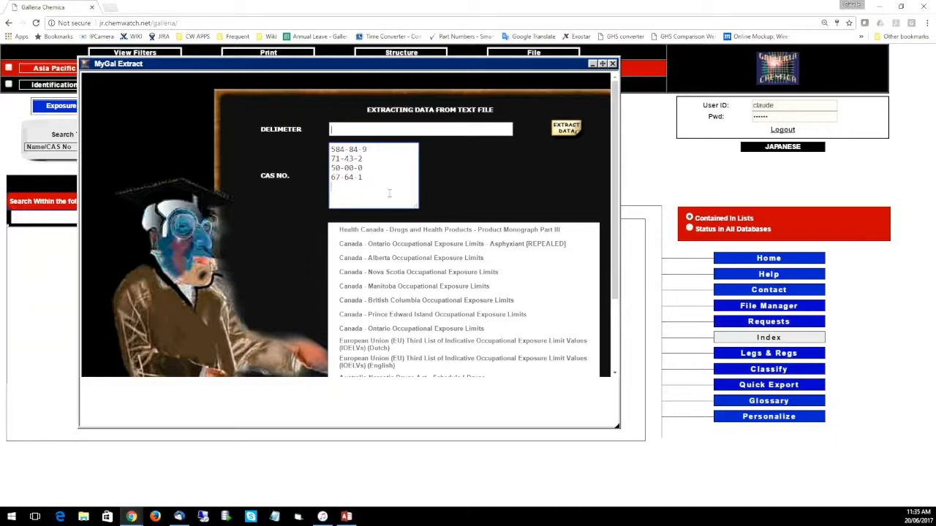
Extract the data for the entered CAS numbers, clearing the previously extracted files, and close MyGal Extract
left_click(564, 129)
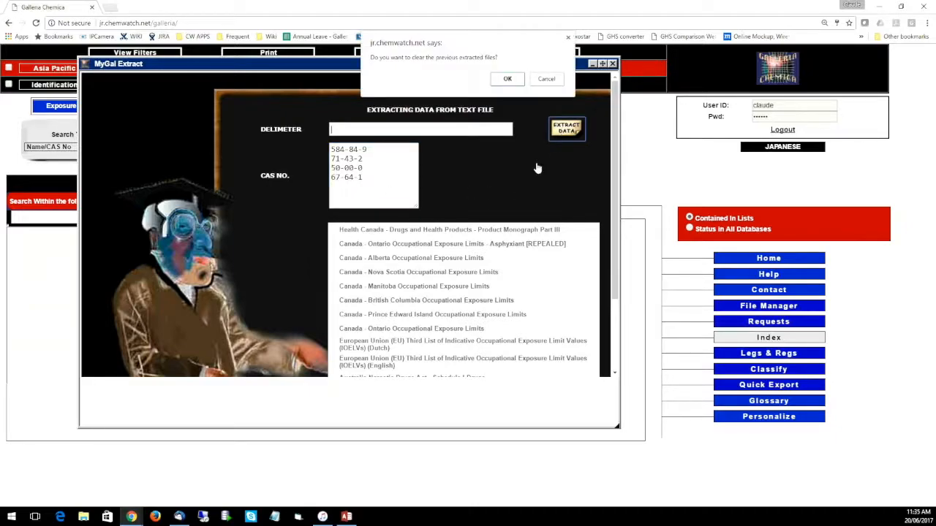
left_click(507, 79)
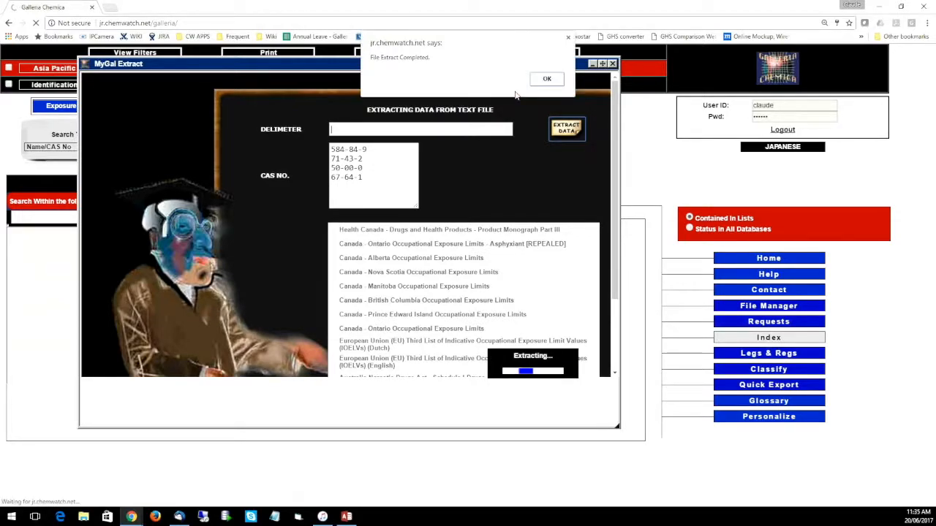
left_click(556, 79)
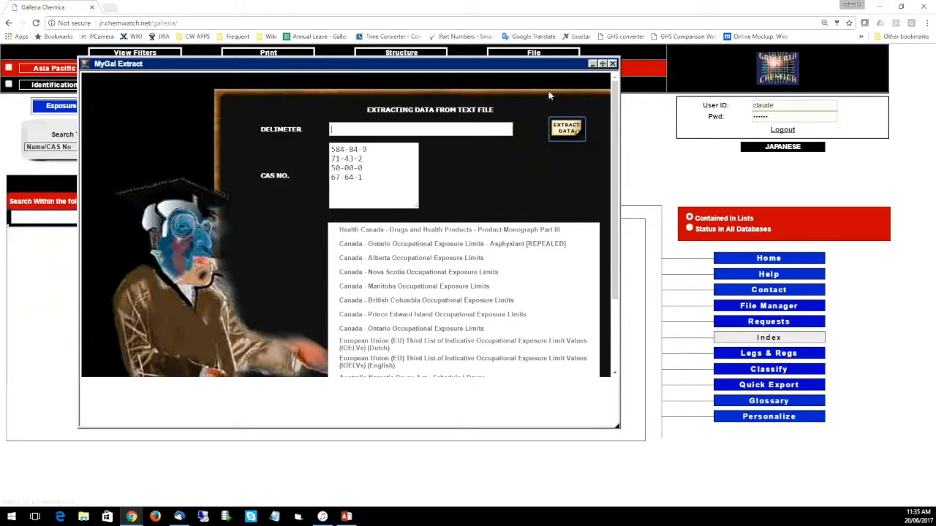
left_click(613, 64)
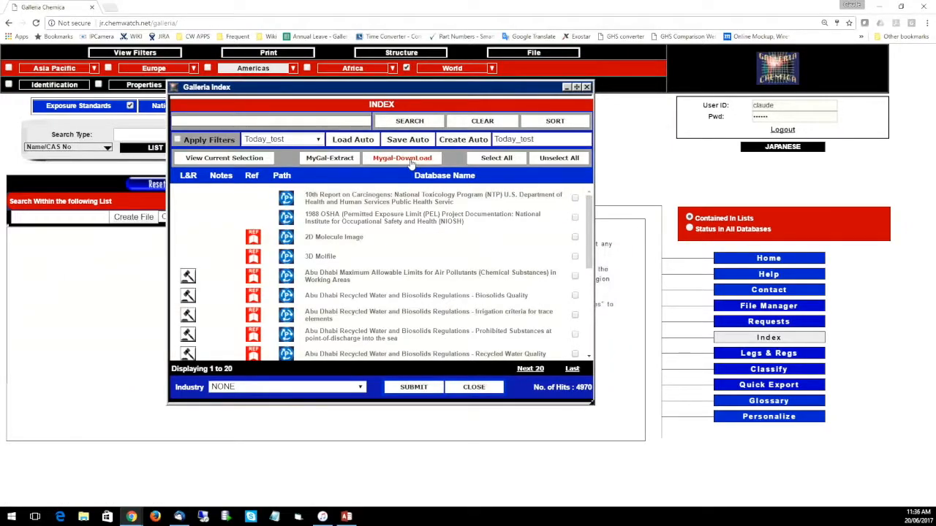
Open Mygal-Download and download the extracted data as Mygal.zip
left_click(409, 160)
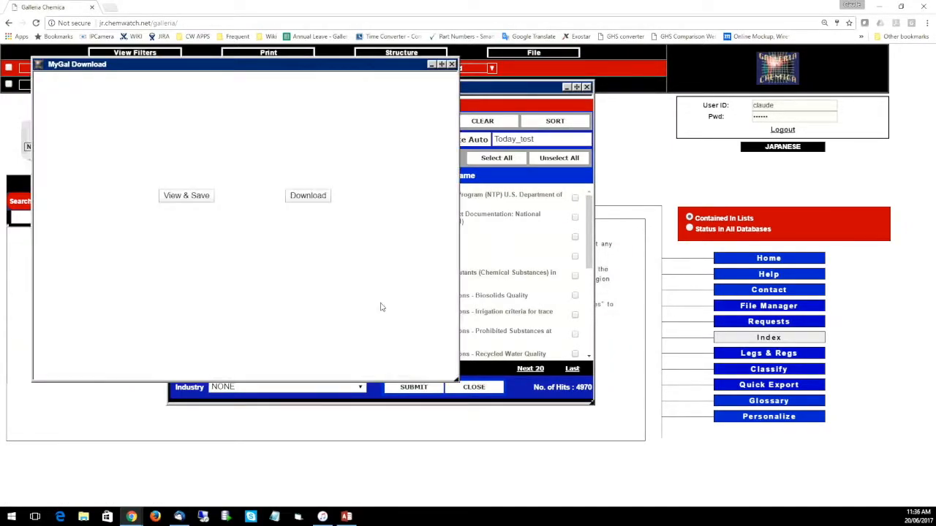
left_click(312, 201)
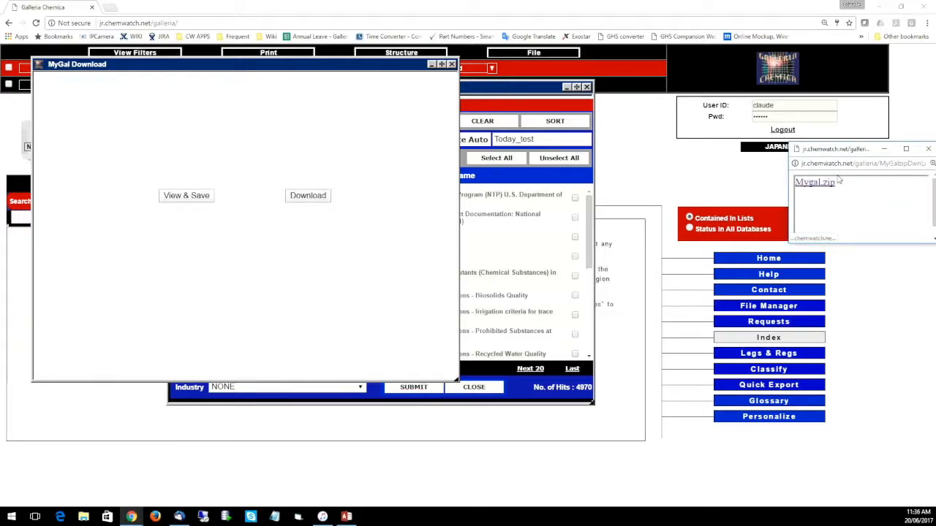
left_click_drag(861, 152, 273, 144)
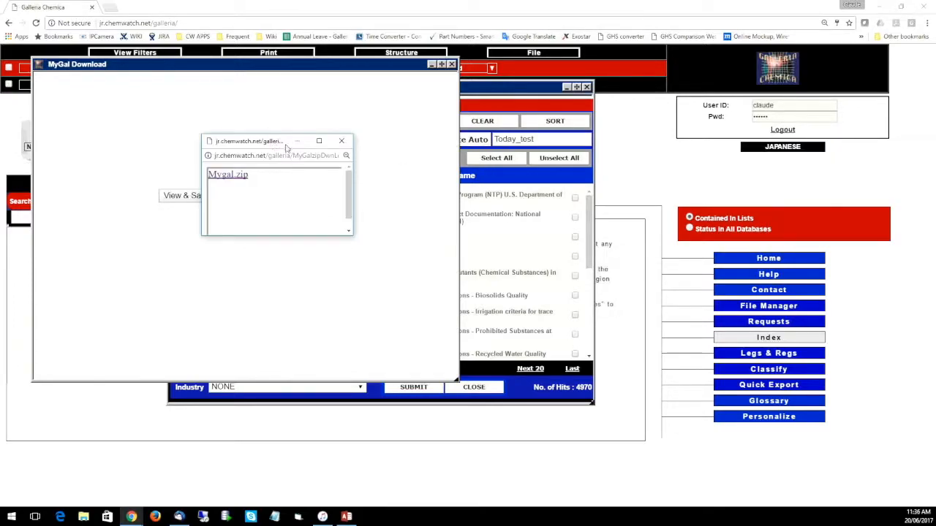
left_click(236, 177)
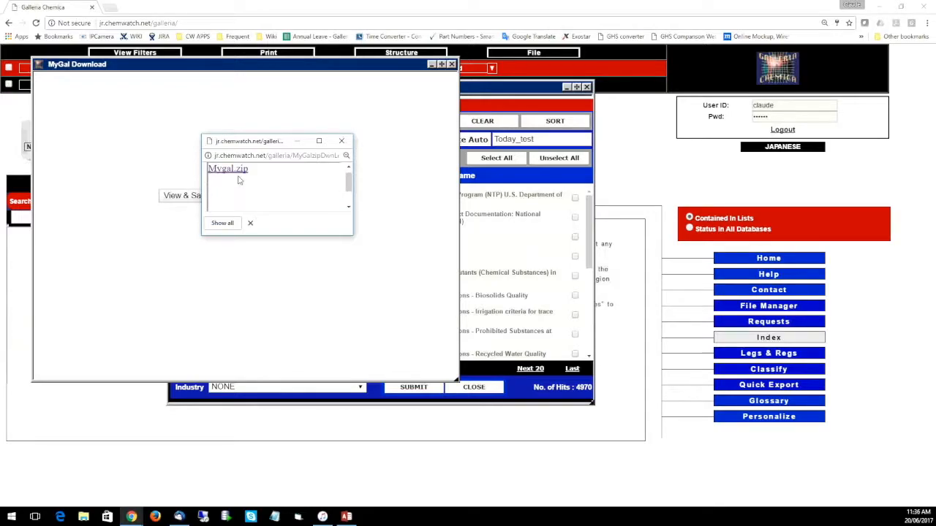
Show all browser downloads, reveal MyGal (1).zip in the Downloads folder and cut it
left_click(228, 223)
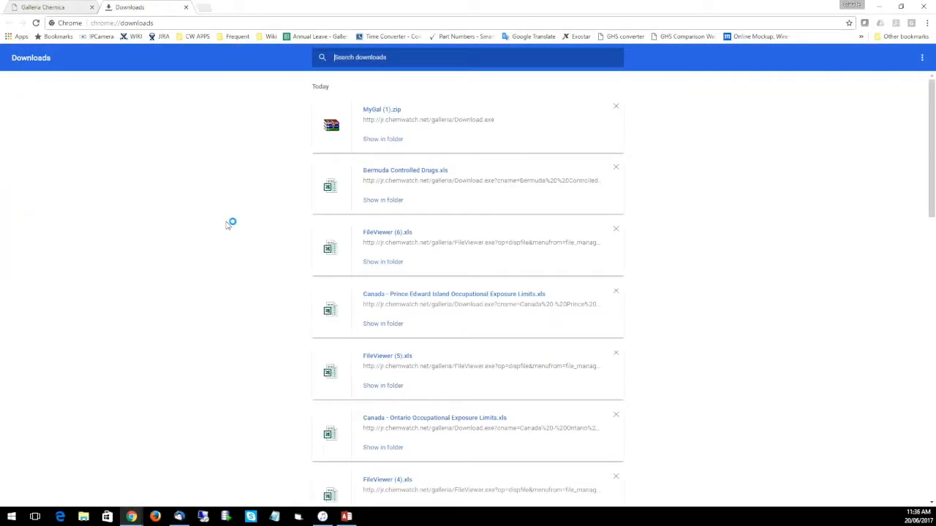
left_click(377, 141)
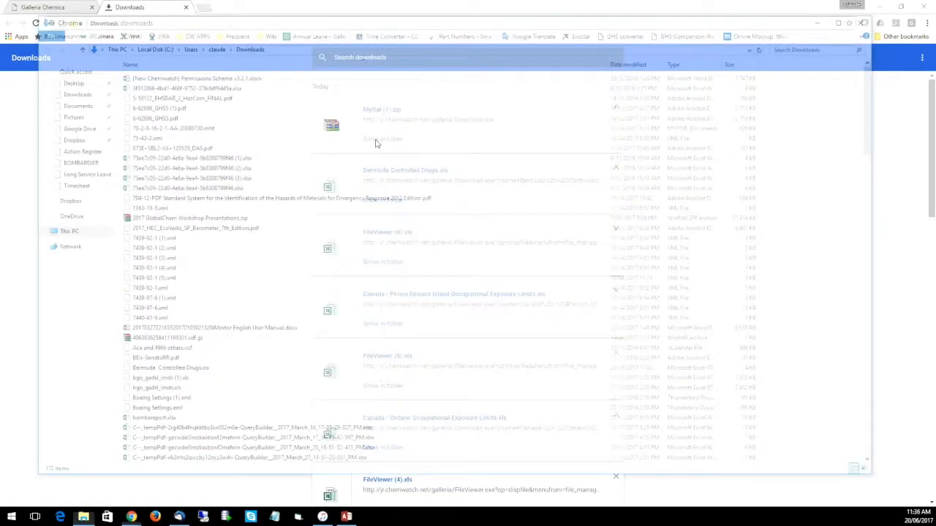
right_click(166, 462)
left_click(205, 393)
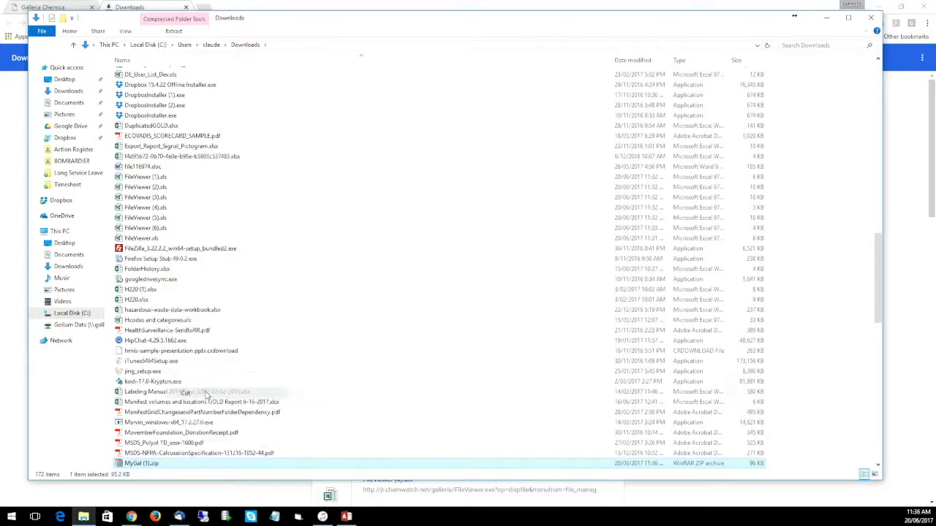
Create a folder named New folder in Downloads and paste the cut zip file into it
right_click(394, 247)
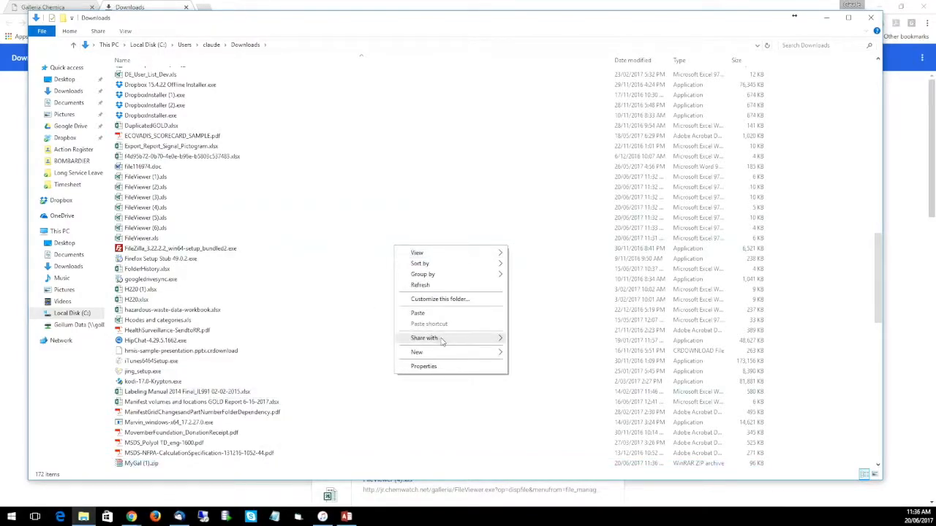
mouse_move(450, 352)
left_click(537, 353)
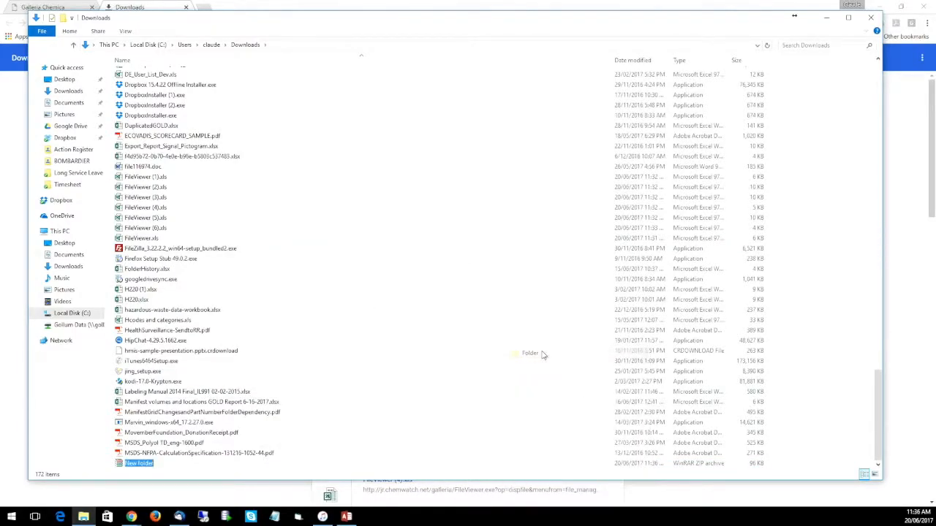
key("Return")
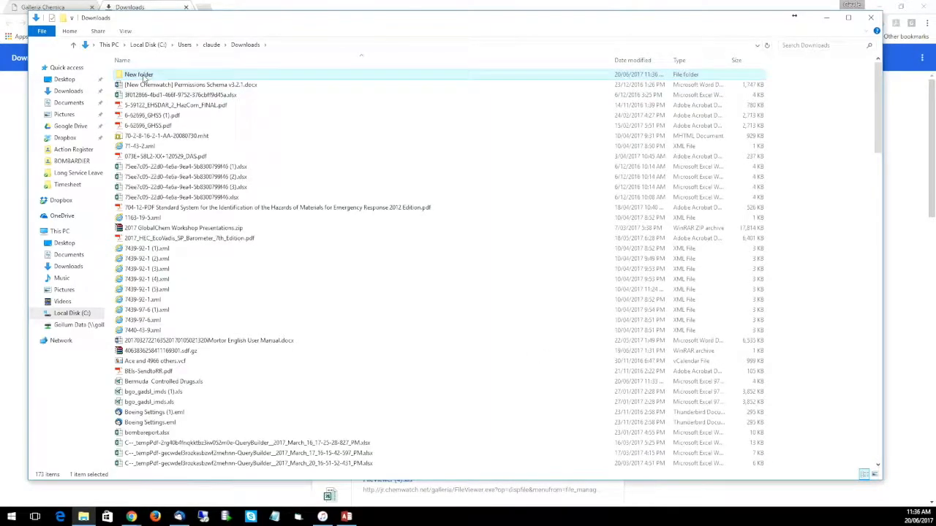
double_click(139, 73)
right_click(169, 92)
left_click(194, 157)
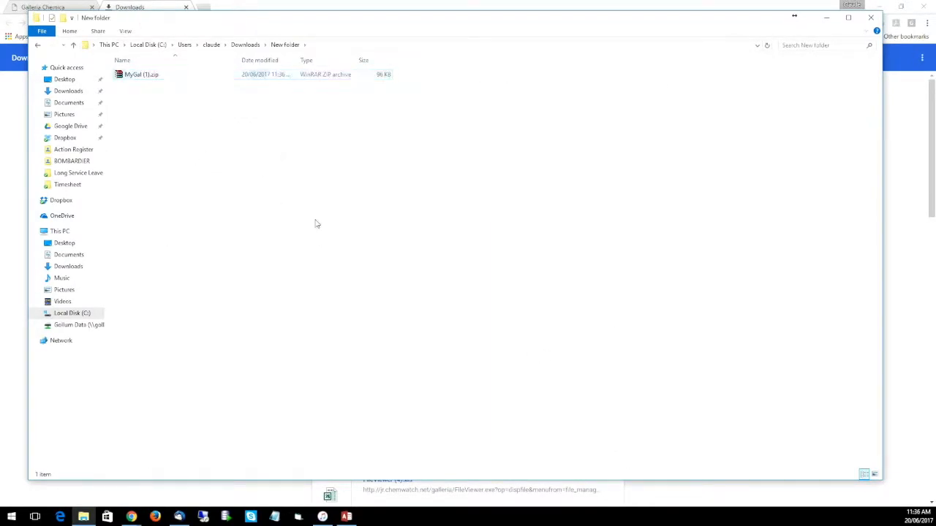
Extract the contents of MyGal (1).zip directly into New folder
right_click(157, 79)
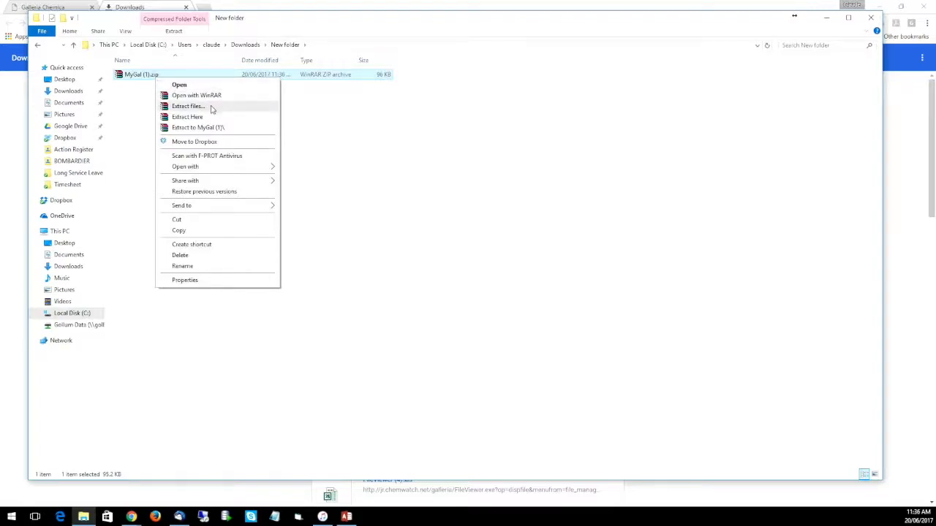
left_click(209, 118)
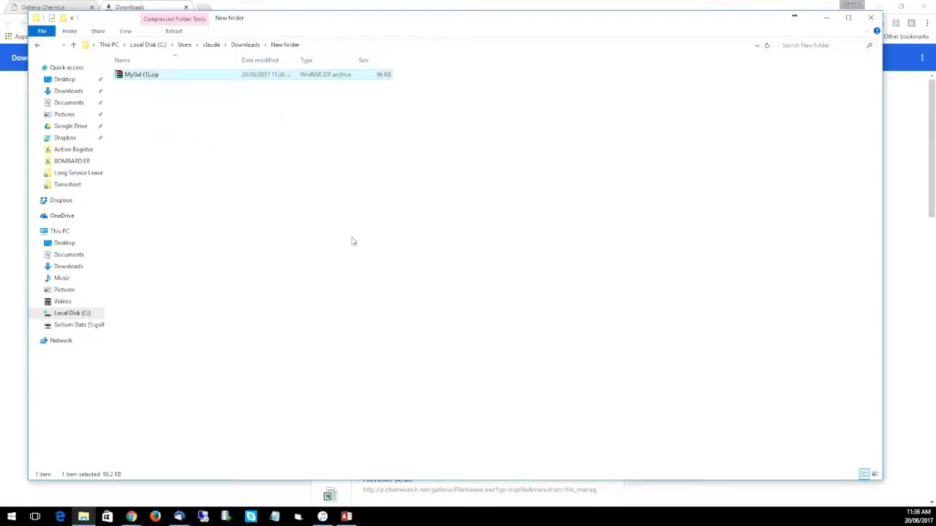
left_click(325, 358)
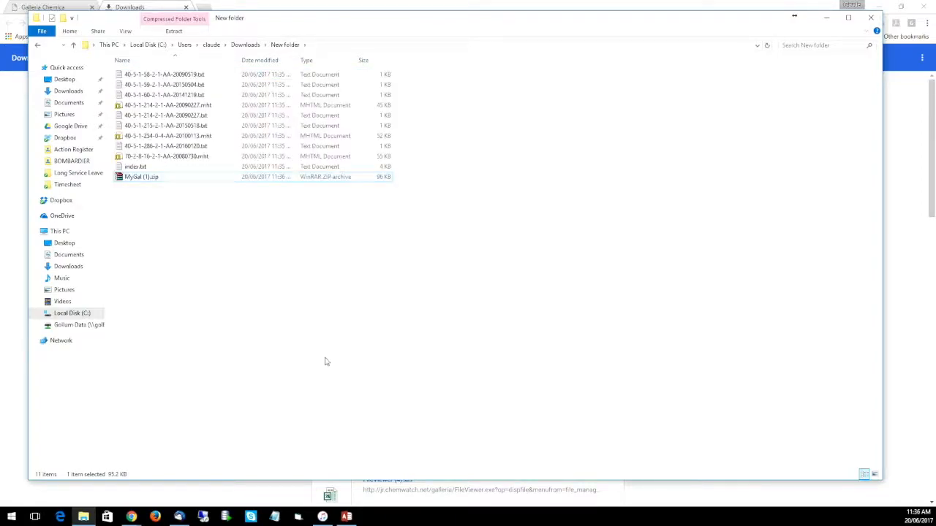
Reposition the folder window, widen the Name column and look over the extracted text and MHTML files
left_click_drag(244, 21, 309, 23)
left_click_drag(302, 63, 325, 63)
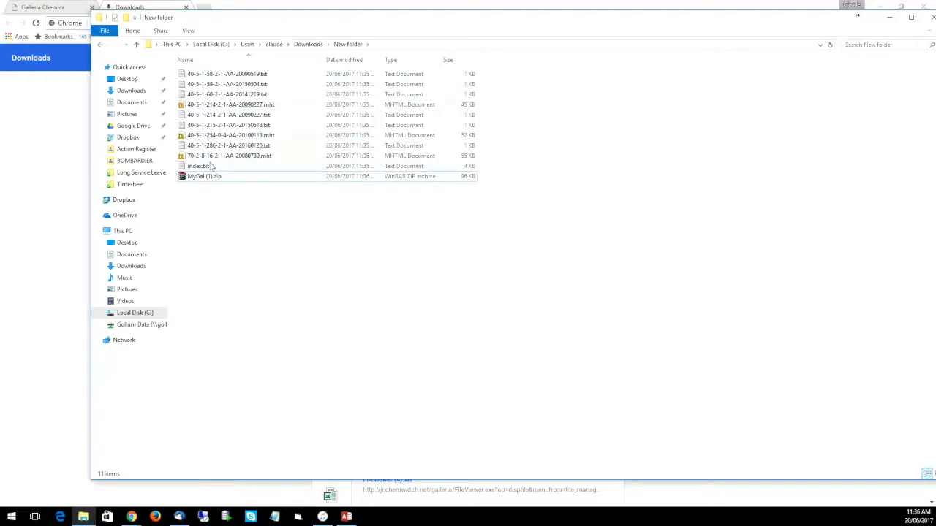
left_click(222, 75)
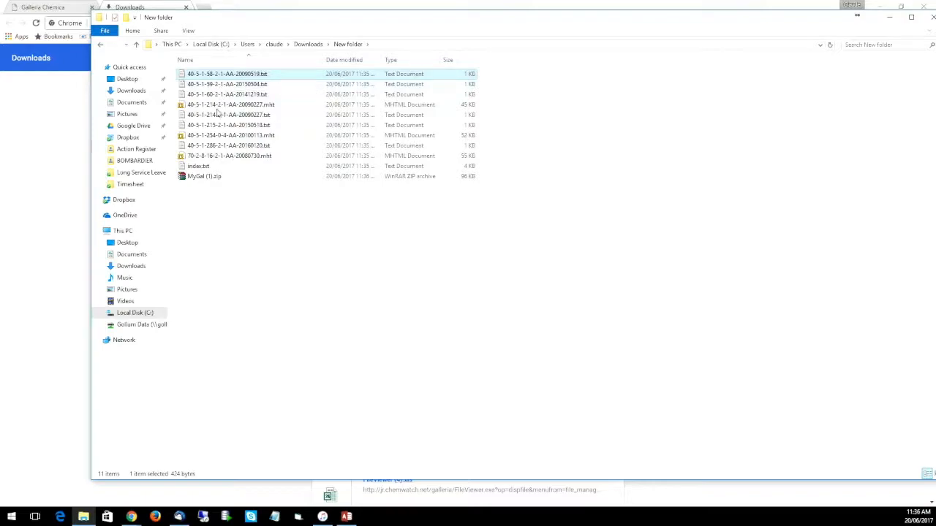
left_click(219, 116)
left_click(217, 126)
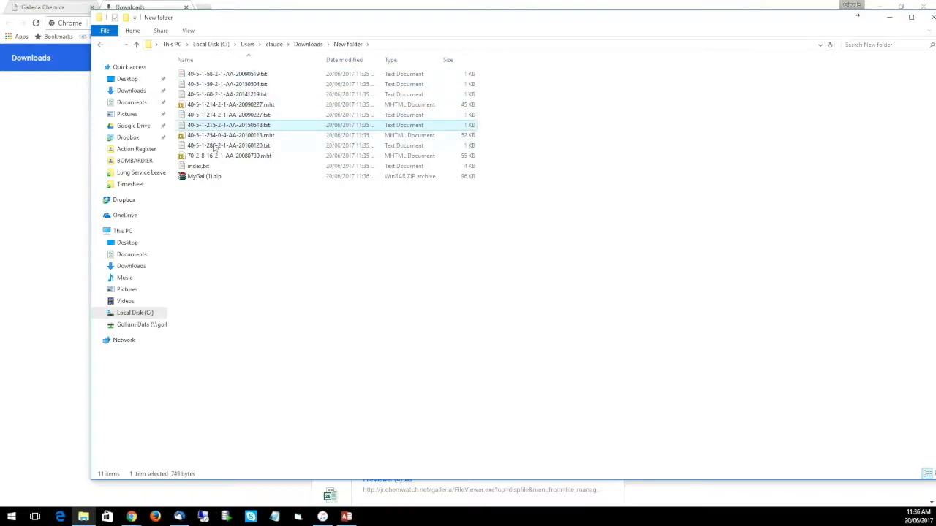
left_click(210, 212)
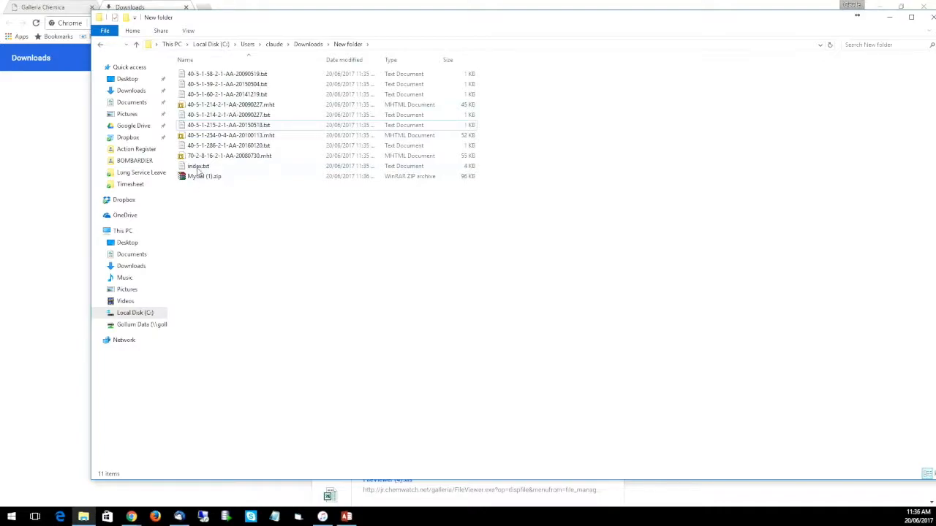
Open index.txt in Notepad, enlarge its window to review the listed sections and their Data_Found entries, and close it
double_click(198, 168)
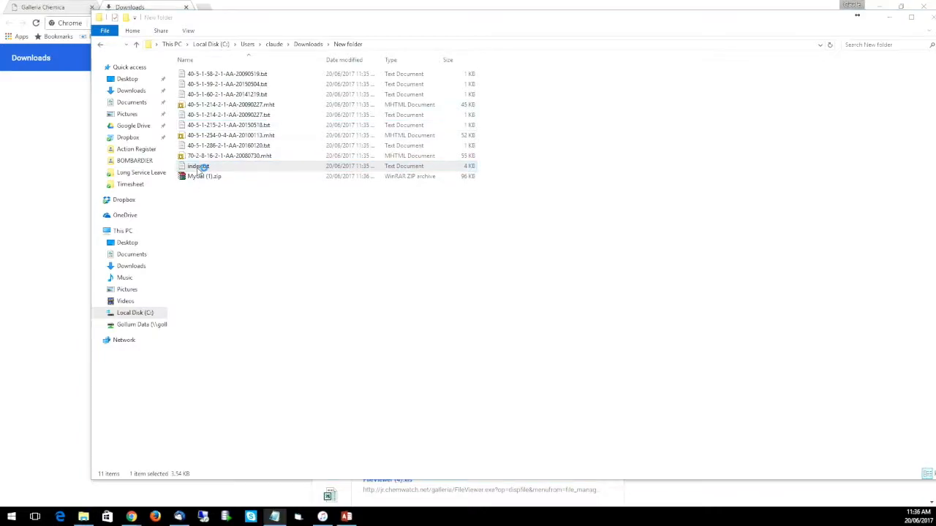
left_click_drag(935, 181, 338, 95)
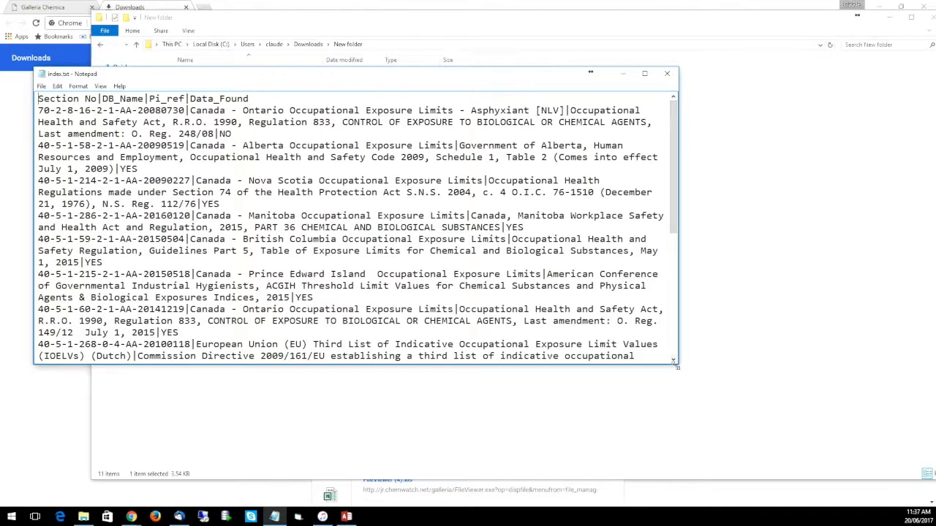
left_click_drag(675, 363, 892, 440)
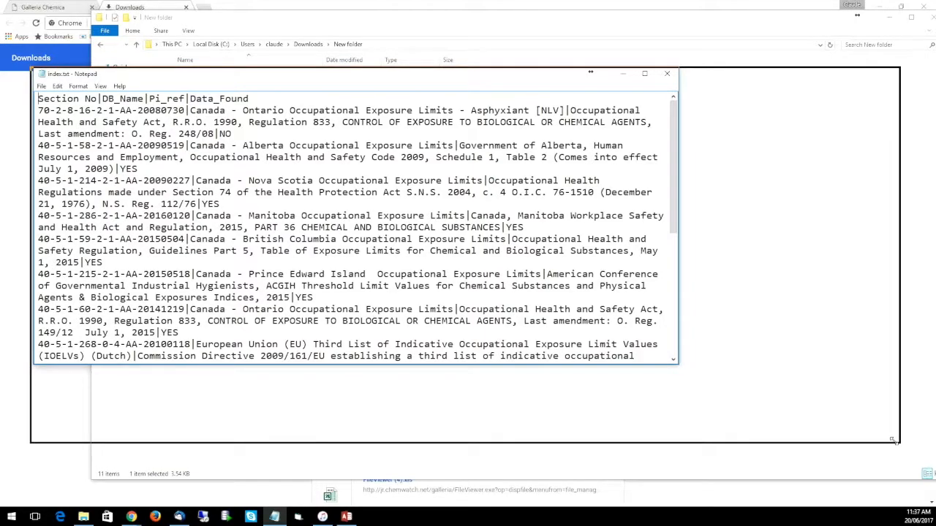
left_click_drag(892, 440, 892, 440)
left_click_drag(202, 204, 550, 205)
left_click(634, 205)
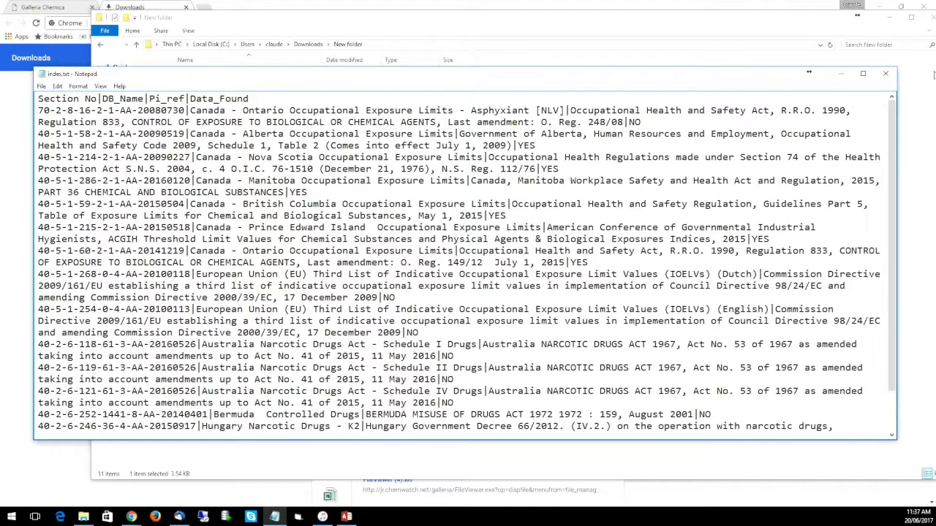
left_click(886, 74)
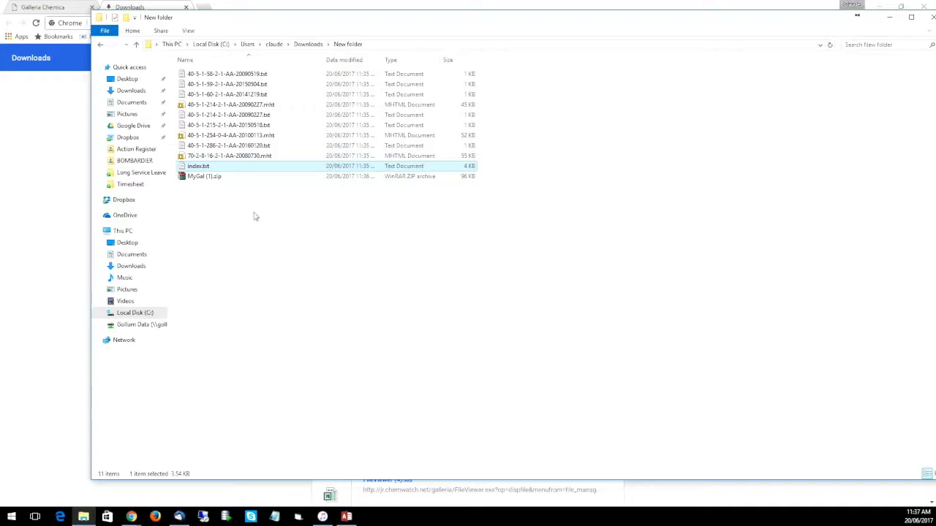
left_click_drag(256, 214, 369, 369)
right_click(206, 166)
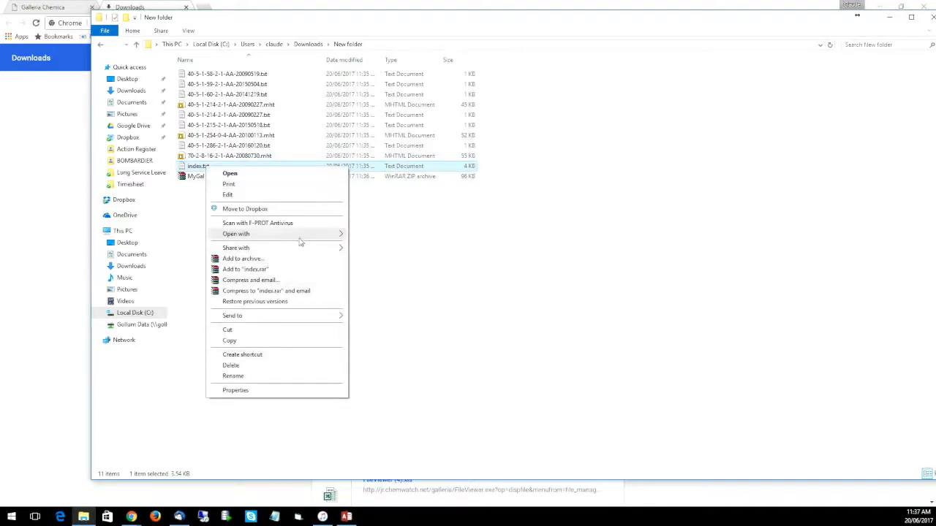
mouse_move(312, 235)
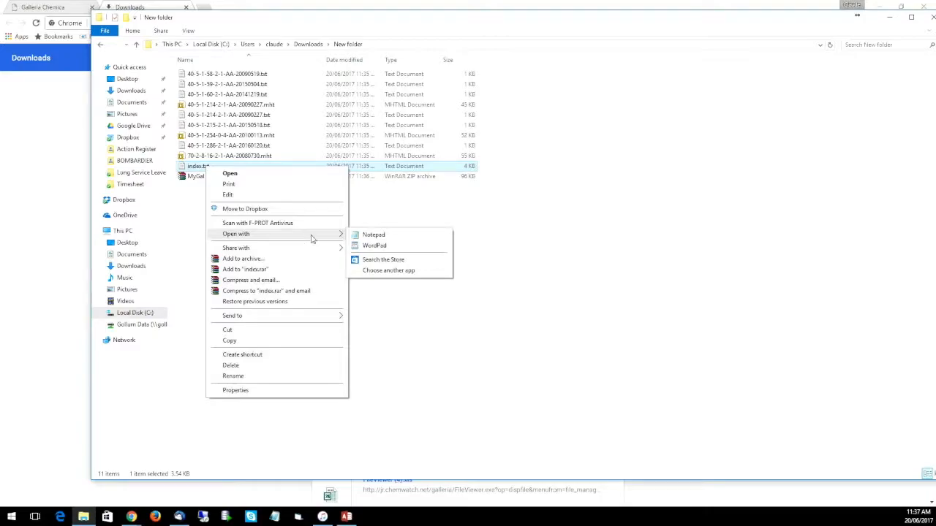
left_click(462, 325)
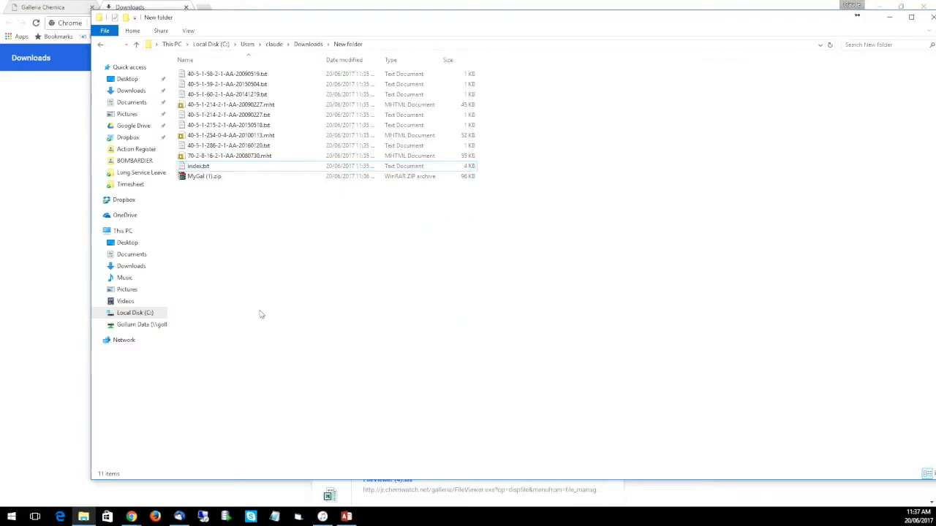
Start Excel 2016 and browse the computer for a file to open
left_click(11, 517)
type("exc")
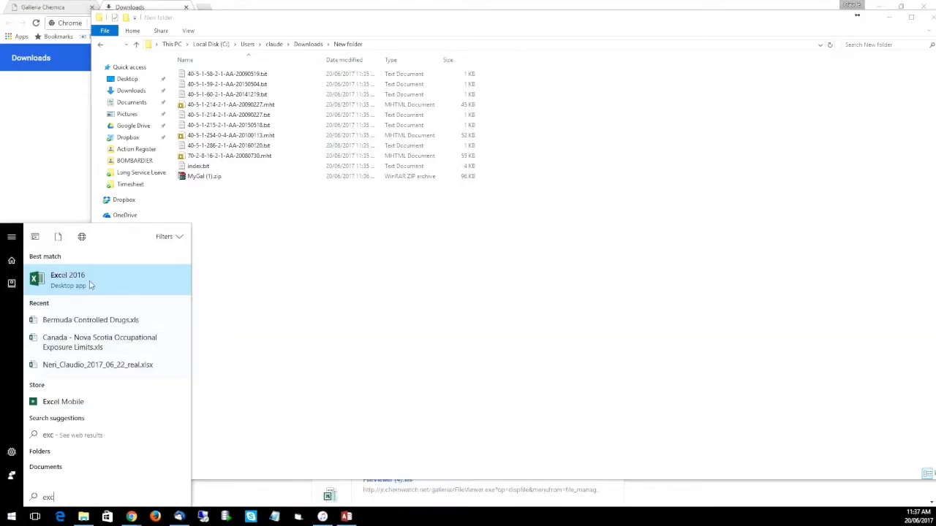
left_click(90, 285)
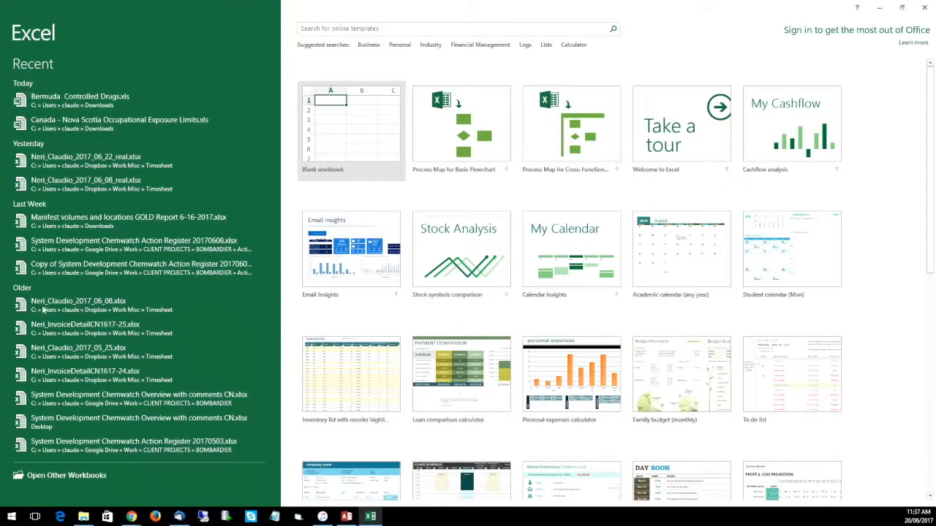
left_click(60, 476)
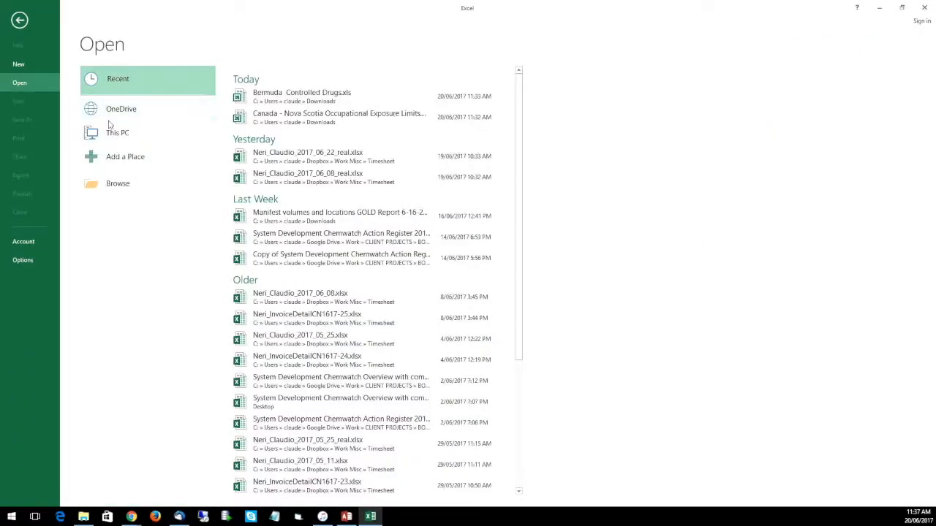
left_click(126, 187)
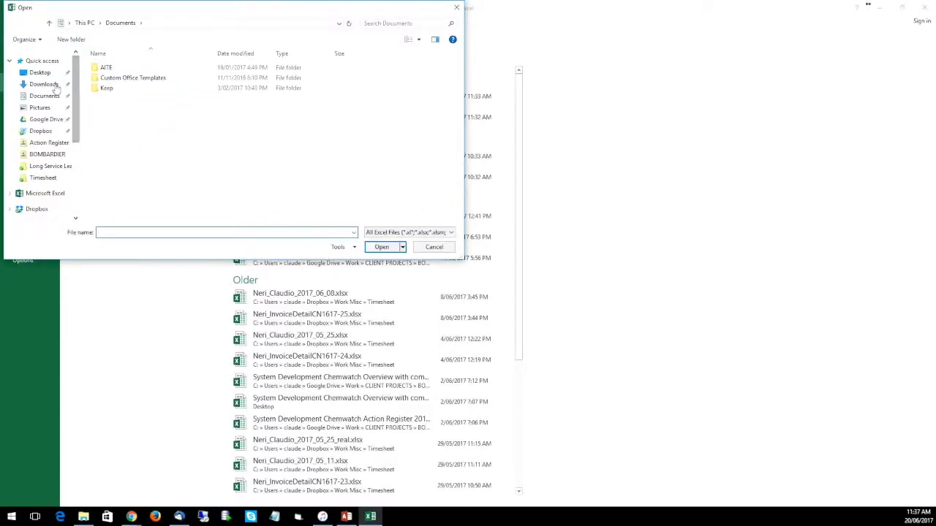
Open index.txt from New folder in Downloads, with the file type filter set to All Files
left_click(52, 86)
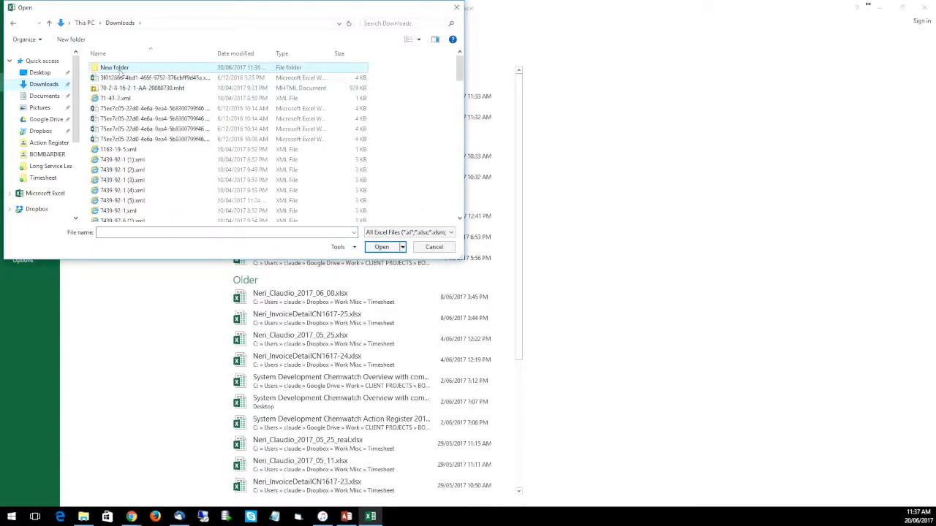
double_click(120, 70)
left_click_drag(248, 14, 300, 30)
left_click(500, 249)
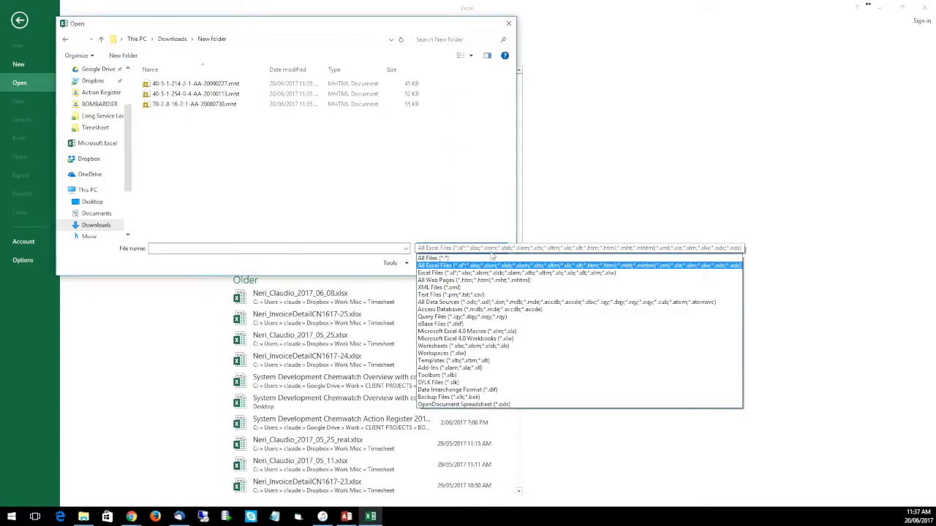
left_click(492, 258)
double_click(164, 176)
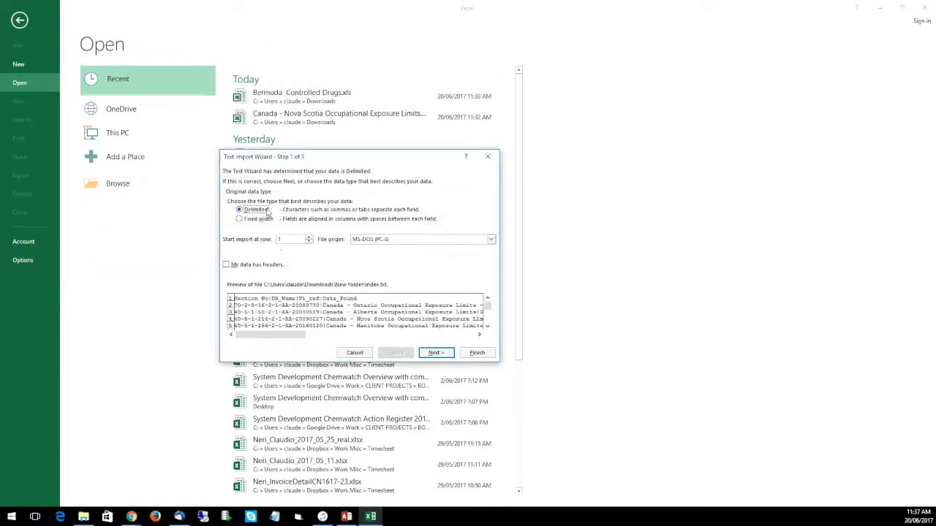
Import the text as delimited data, adding | as a custom delimiter and keeping the General column format
left_click_drag(291, 159, 252, 130)
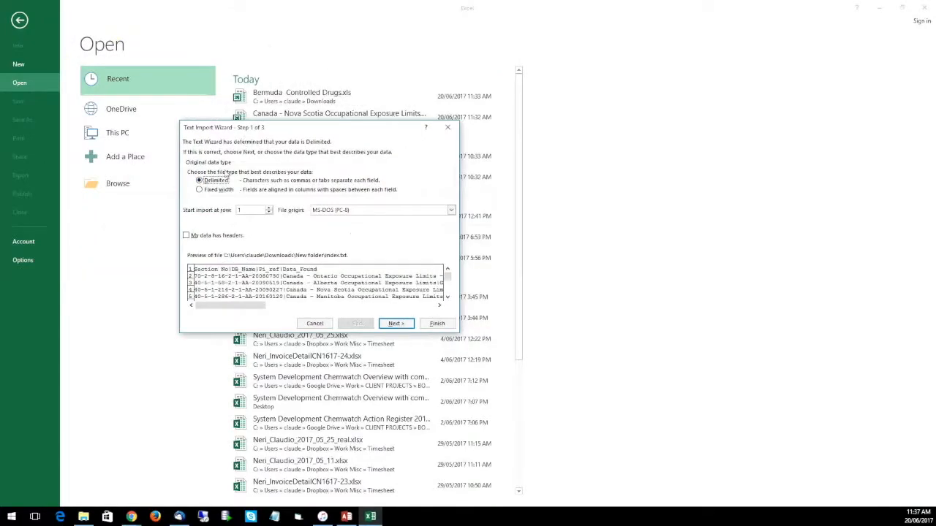
left_click(395, 324)
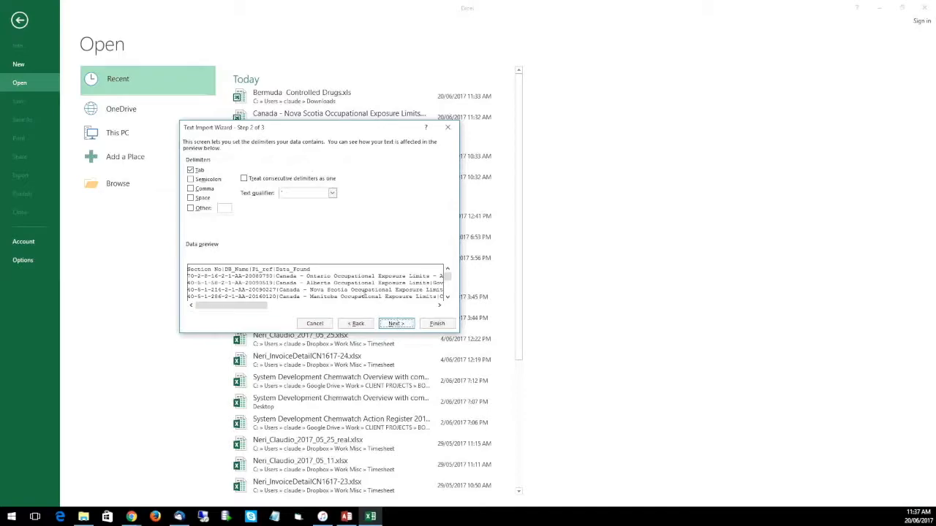
left_click(191, 208)
type("|")
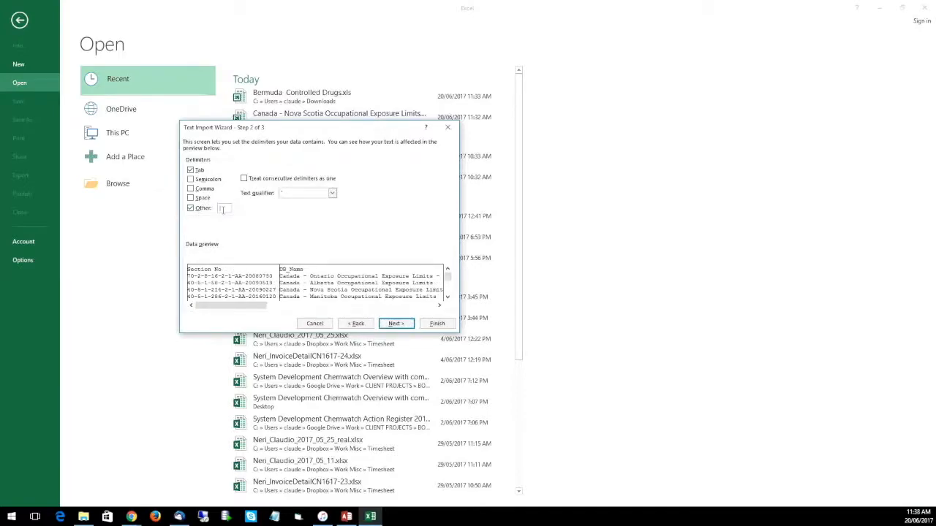
left_click(401, 325)
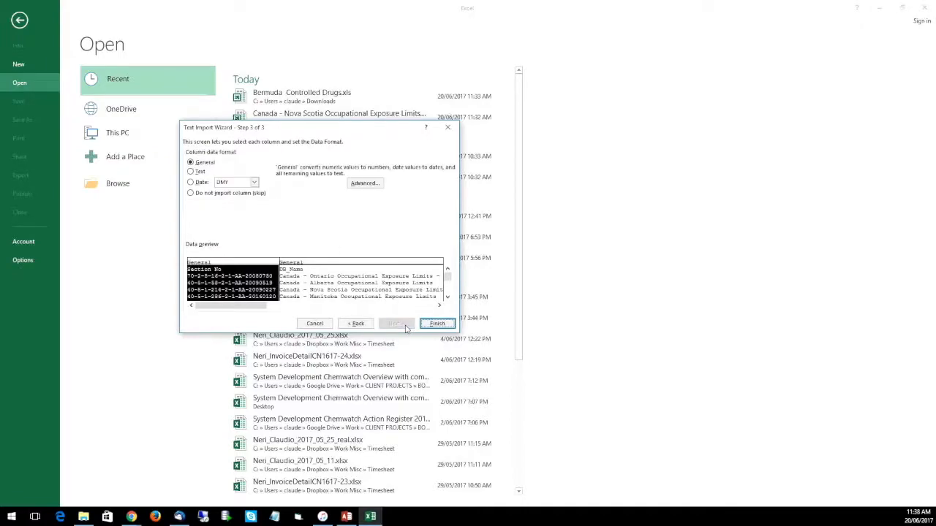
left_click(442, 325)
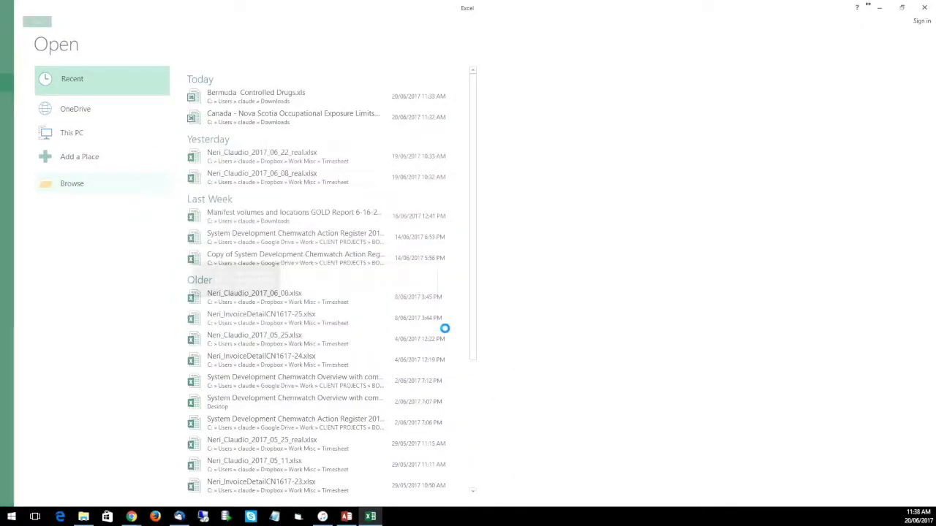
Widen columns A to C of the index sheet and select the British Columbia Occupational Exposure Limits cell
left_click_drag(44, 119, 557, 119)
left_click_drag(102, 120, 131, 117)
left_click_drag(384, 120, 406, 119)
left_click(60, 178)
left_click(225, 182)
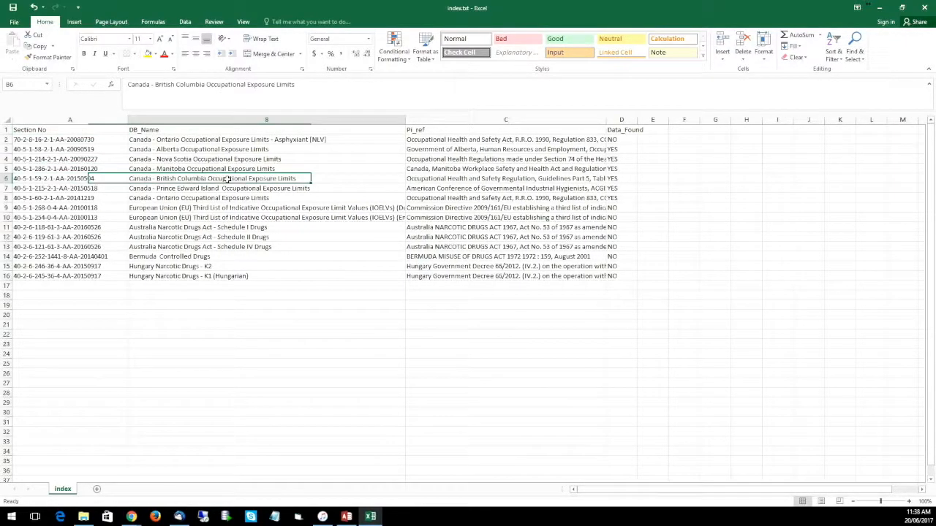
Widen the Pi_ref column, review the Pi_ref and Data_Found entries, and select the YES cells D3:D8
left_click_drag(607, 120, 793, 120)
left_click_drag(519, 139, 523, 276)
left_click(530, 324)
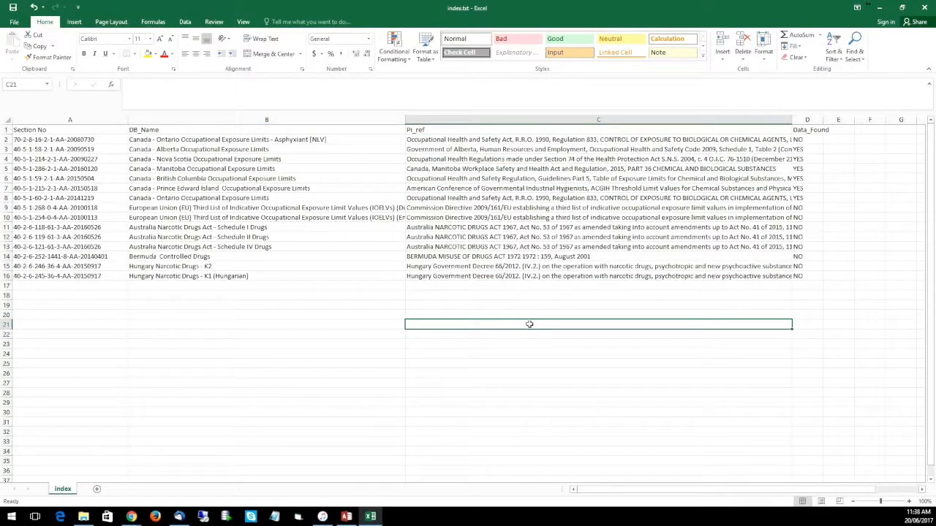
left_click_drag(810, 132, 815, 272)
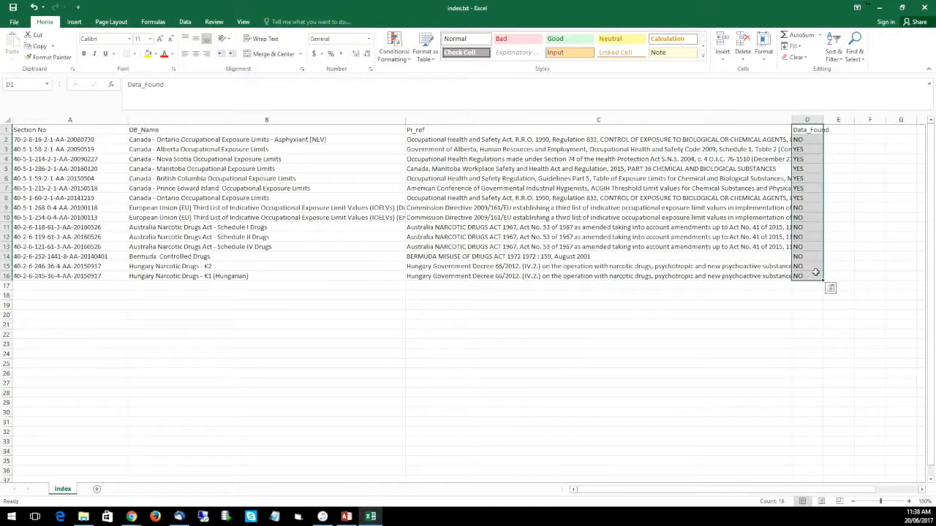
left_click(817, 314)
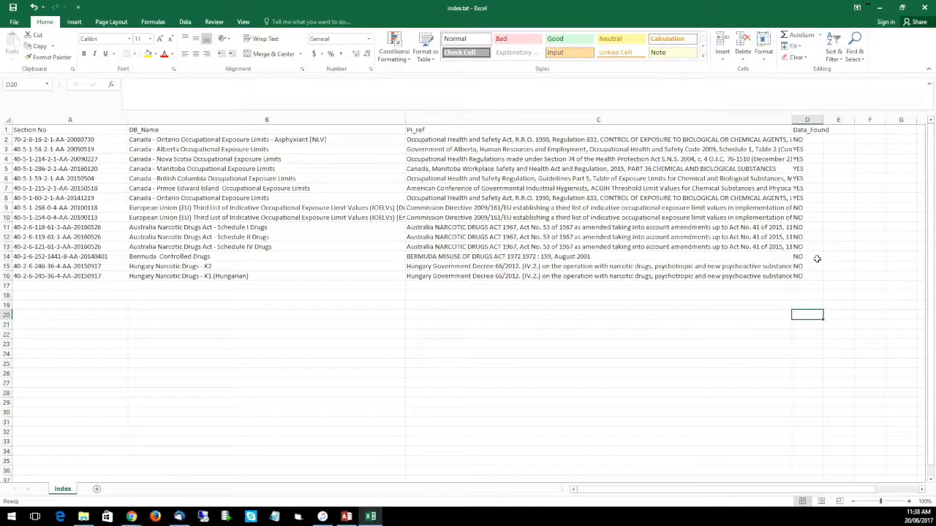
left_click_drag(814, 149, 814, 198)
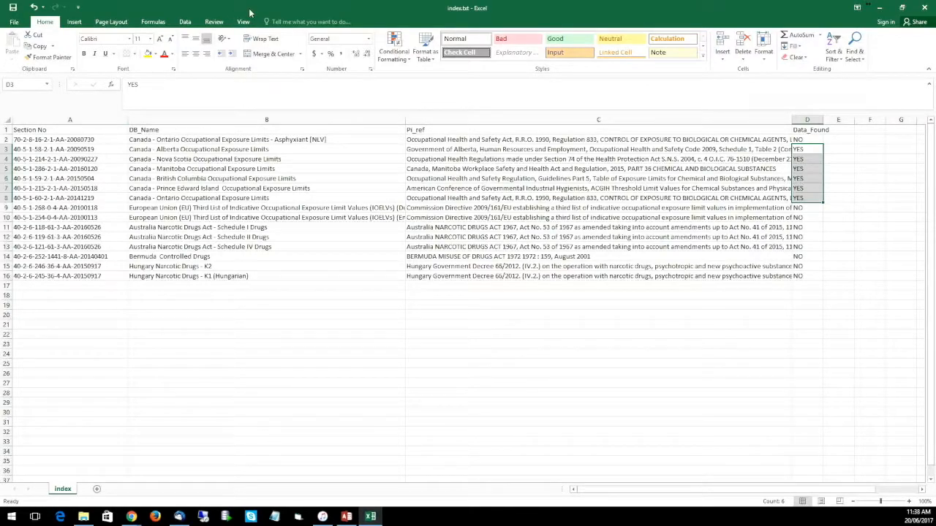
Move the Excel window aside and view the extracted file 40-5-1-59-2-1-AA-20150504.txt from New folder, closing it when done
left_click_drag(249, 11, 913, 146)
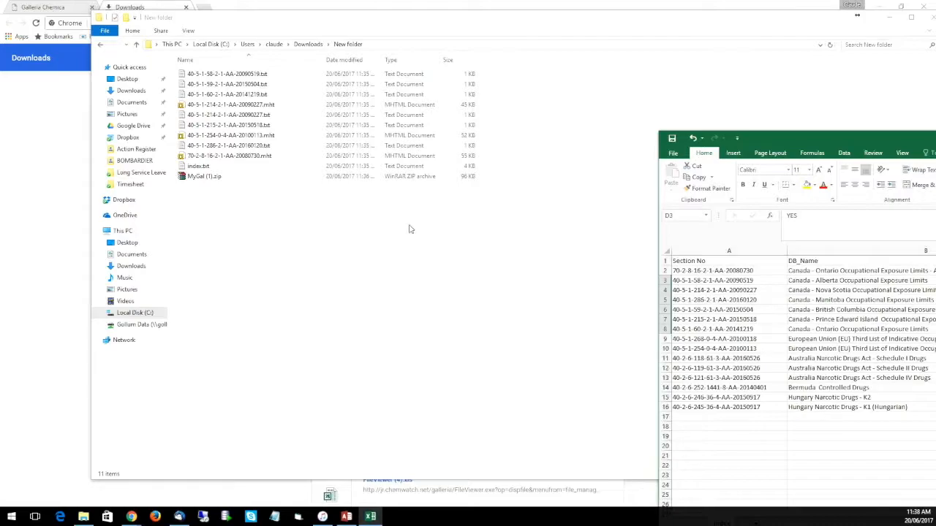
double_click(210, 85)
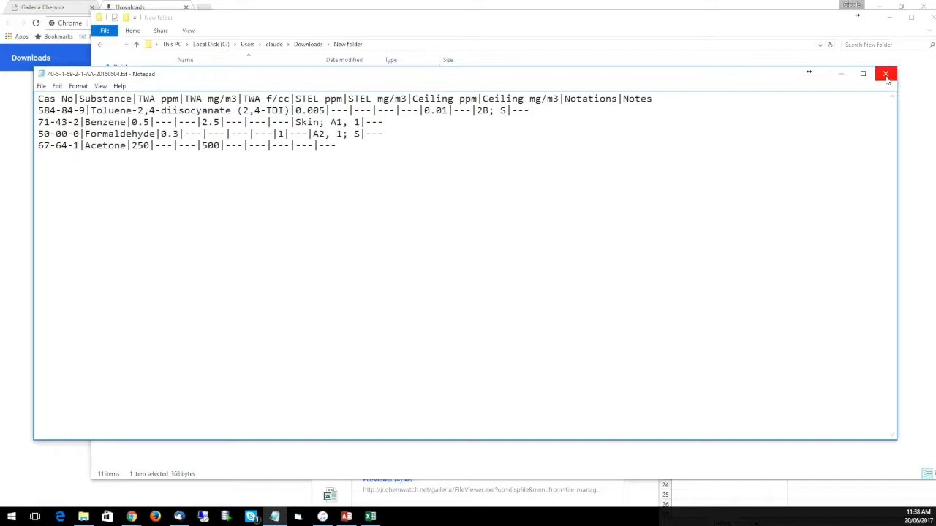
left_click(886, 79)
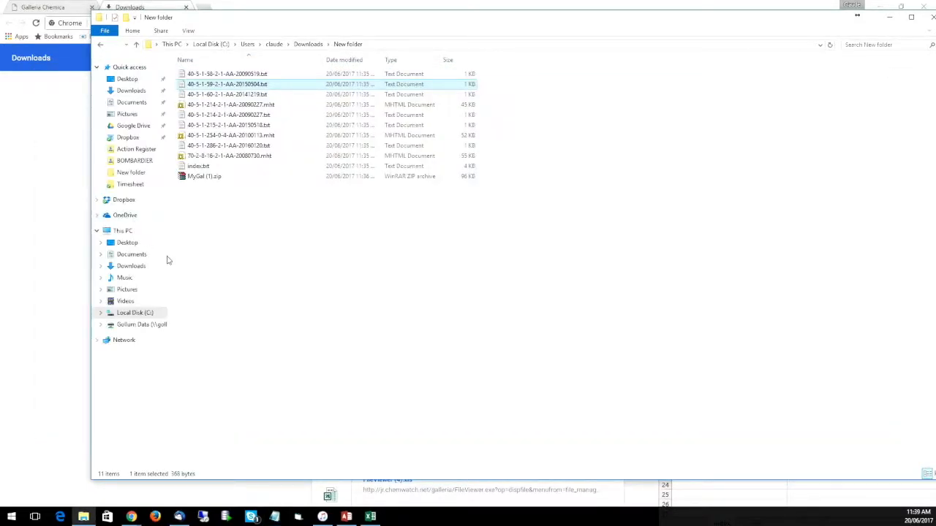
View the responsible agency and summary in 40-5-1-214-2-1-AA-20090227.mht, then close the document
double_click(215, 106)
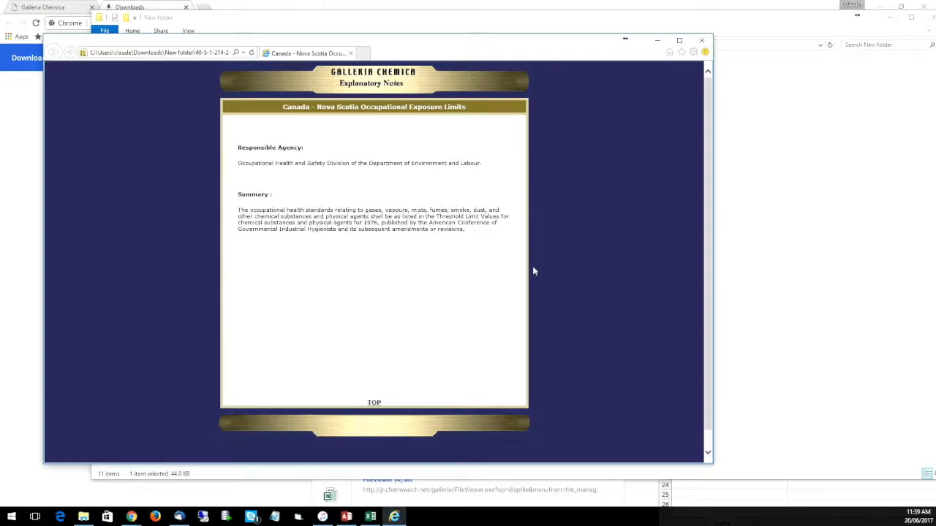
left_click_drag(261, 150, 336, 213)
left_click(457, 238)
left_click(702, 41)
Read the summary and explanatory notes in 40-5-1-254-0-4-AA-20100113.mht, then close the document
double_click(257, 136)
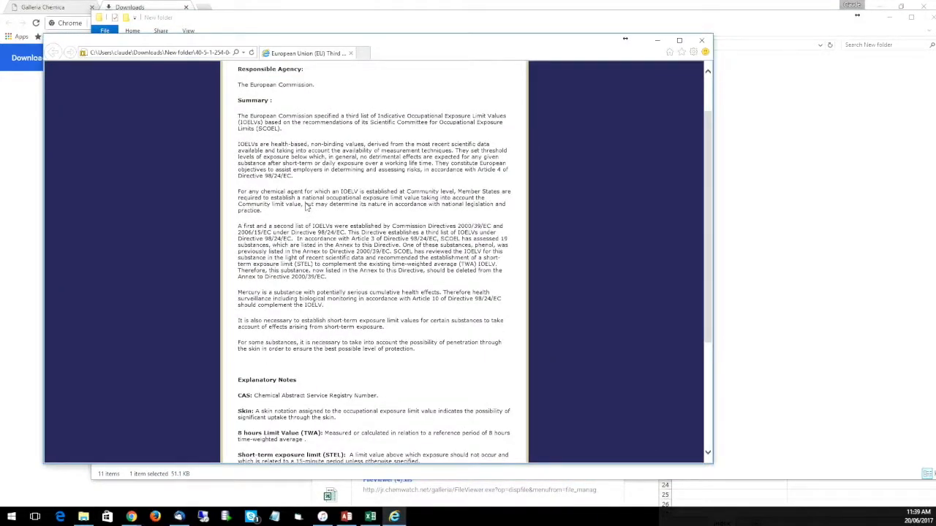
scroll(307, 207, "down", 5)
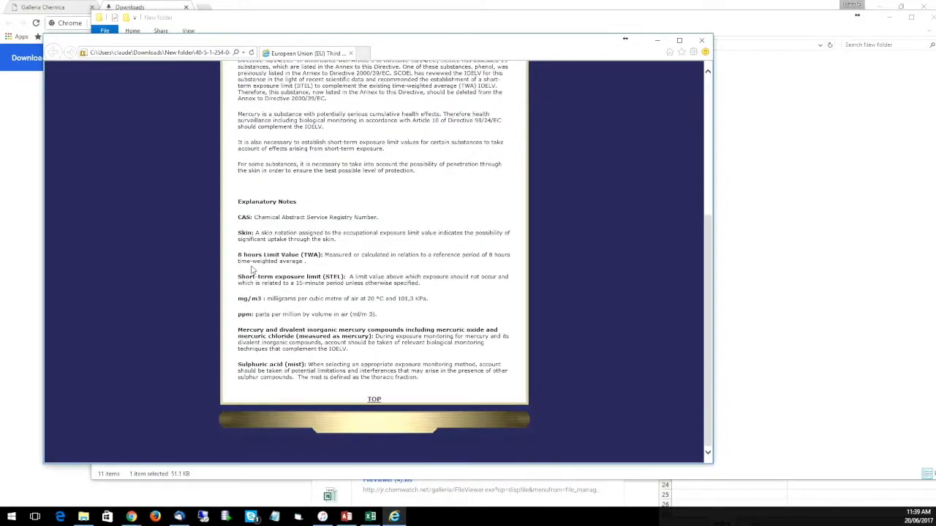
scroll(451, 331, "up", 6)
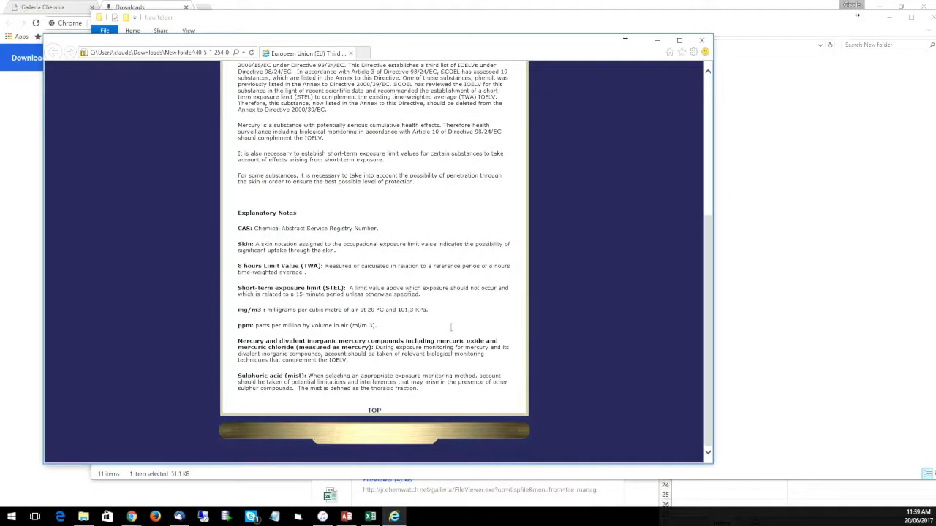
left_click(705, 42)
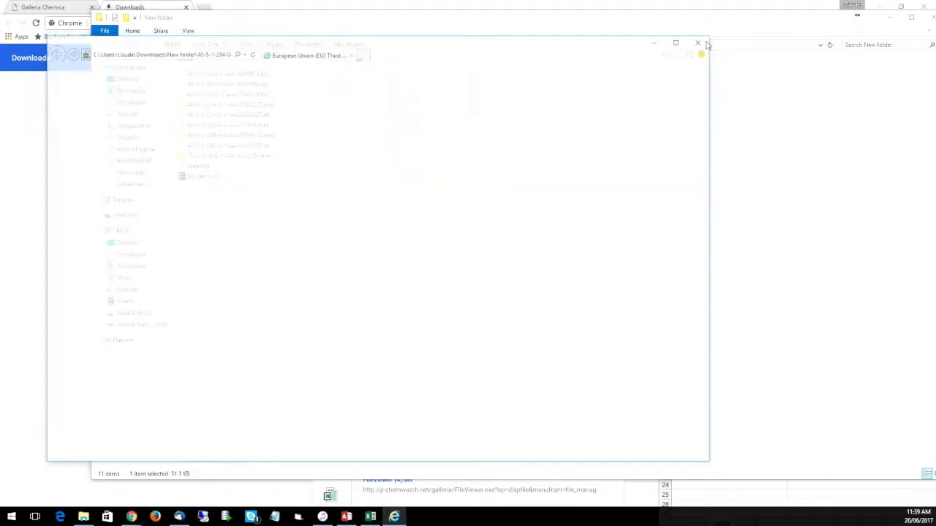
Get the file folder out of the way, return to the Galleria Chemica page and close its MyGal Download and Index windows
left_click_drag(463, 19, 365, 38)
left_click(836, 37)
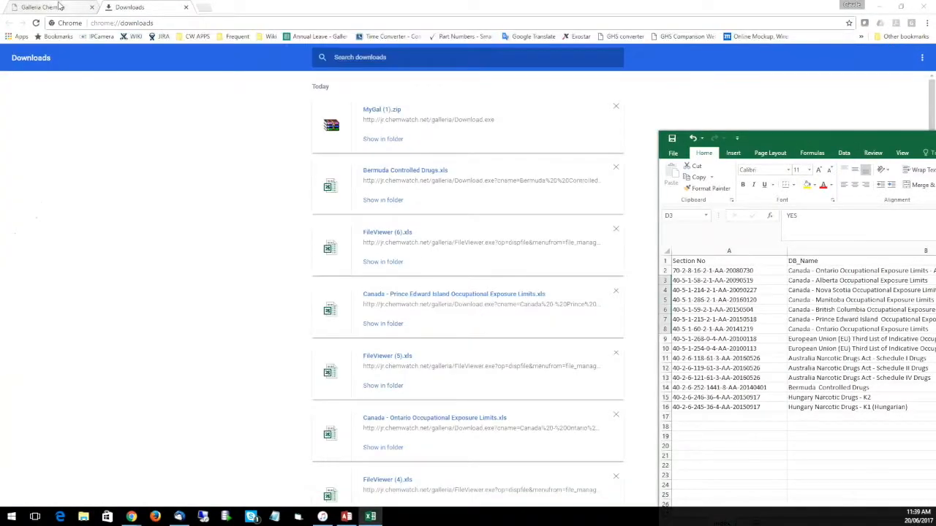
left_click(61, 6)
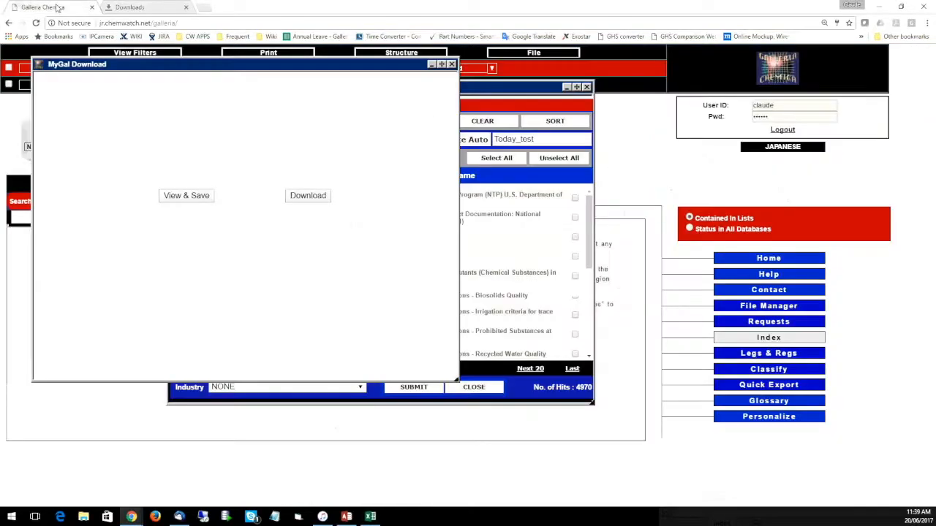
left_click(451, 64)
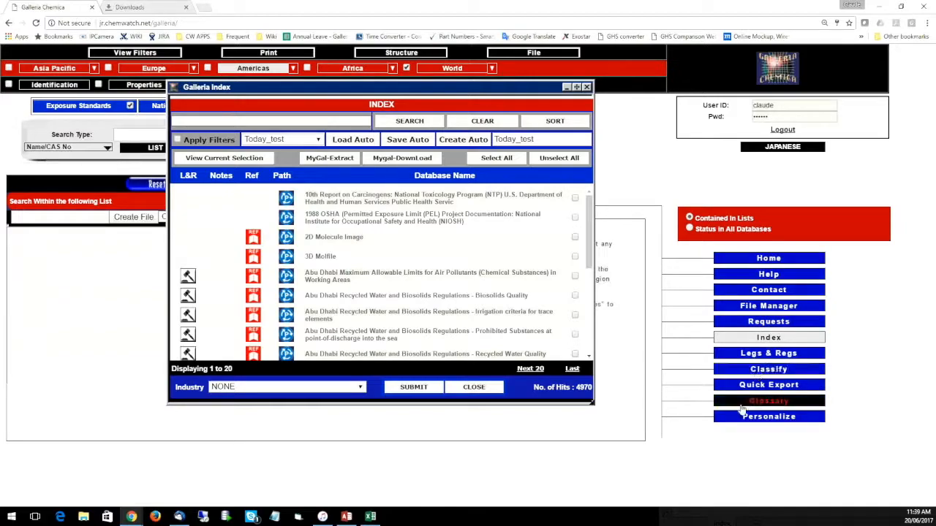
left_click(586, 88)
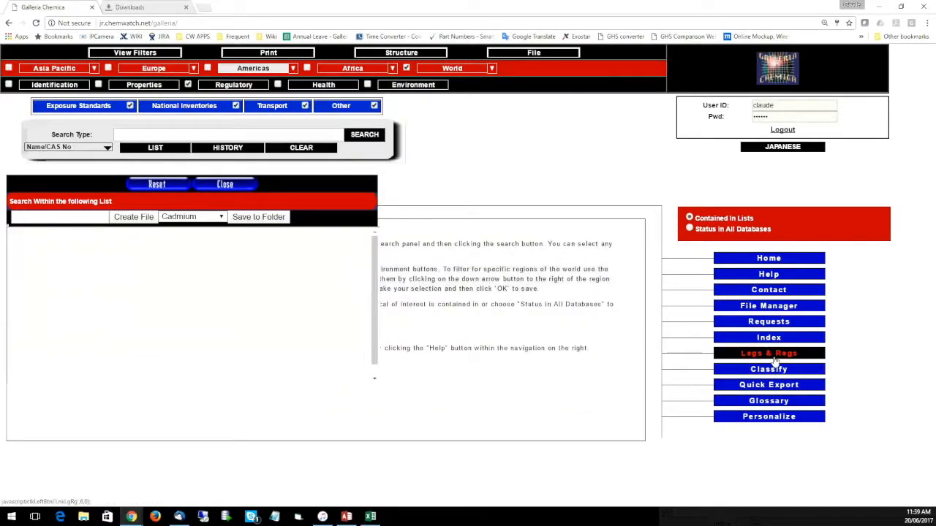
Open Legs & Regs and look through the PDF for Abu Dhabi Recycled Water and Biosolids Regulations - Biosolids Quality, closing it when done
left_click(773, 353)
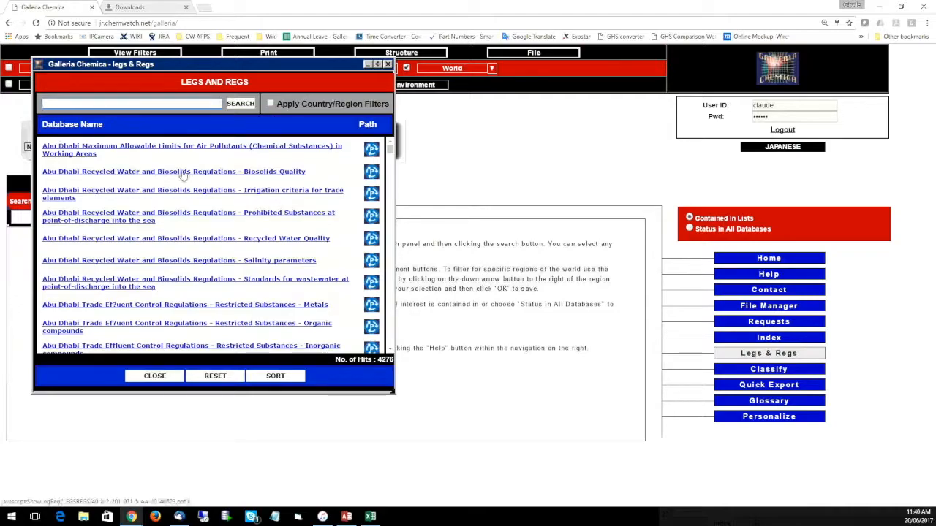
left_click(225, 173)
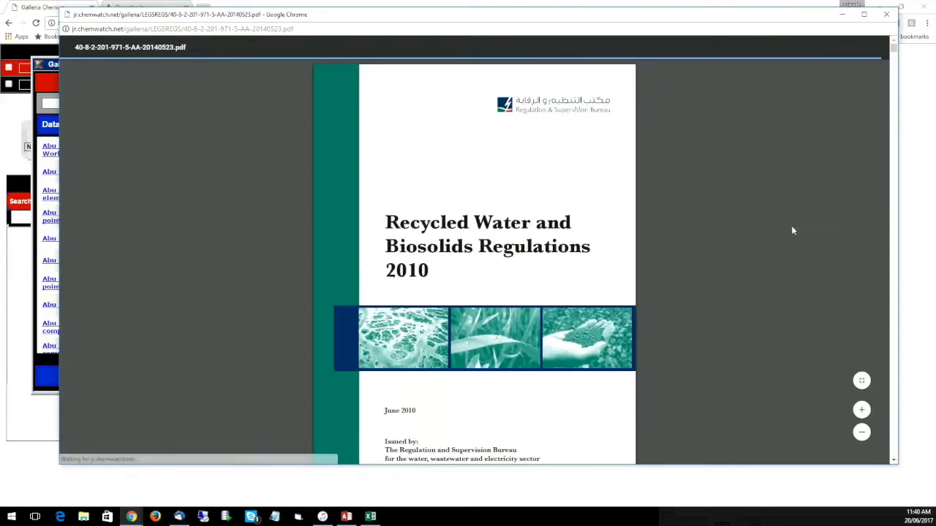
scroll(503, 285, "down", 10)
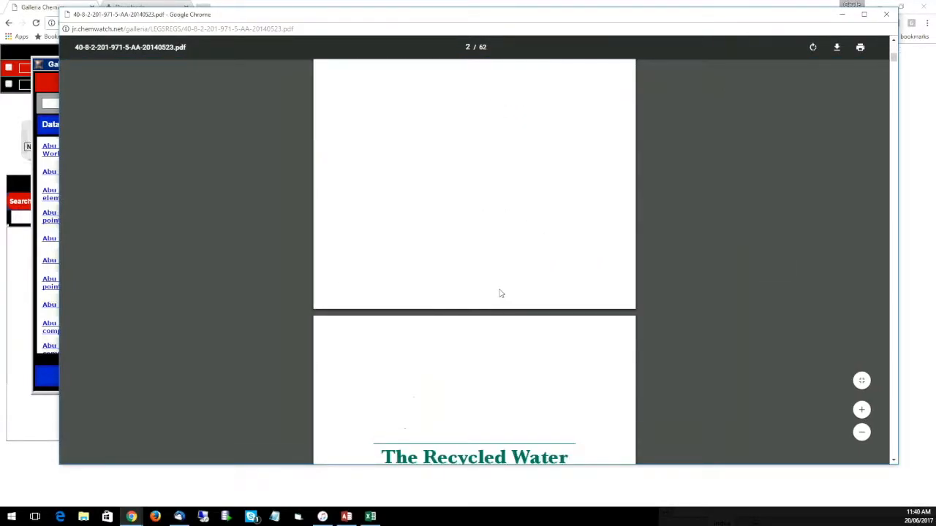
scroll(501, 293, "down", 12)
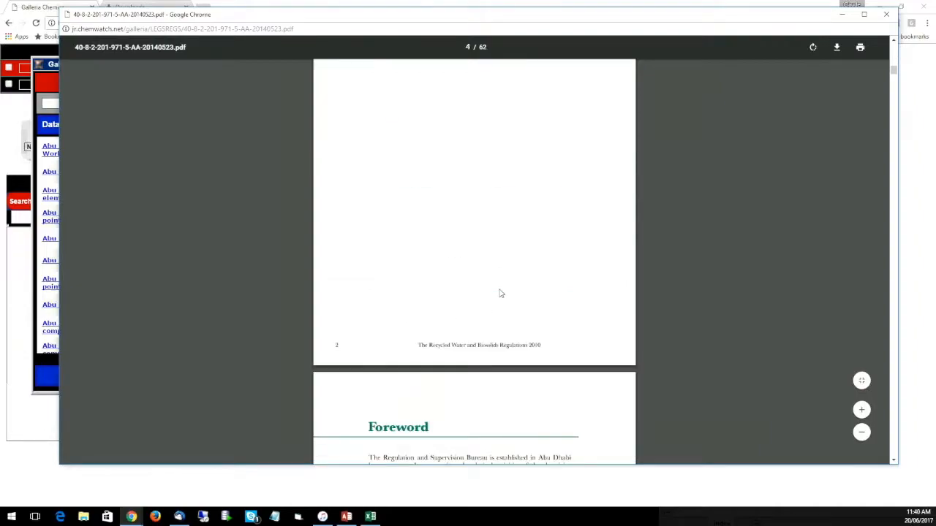
scroll(500, 290, "down", 5)
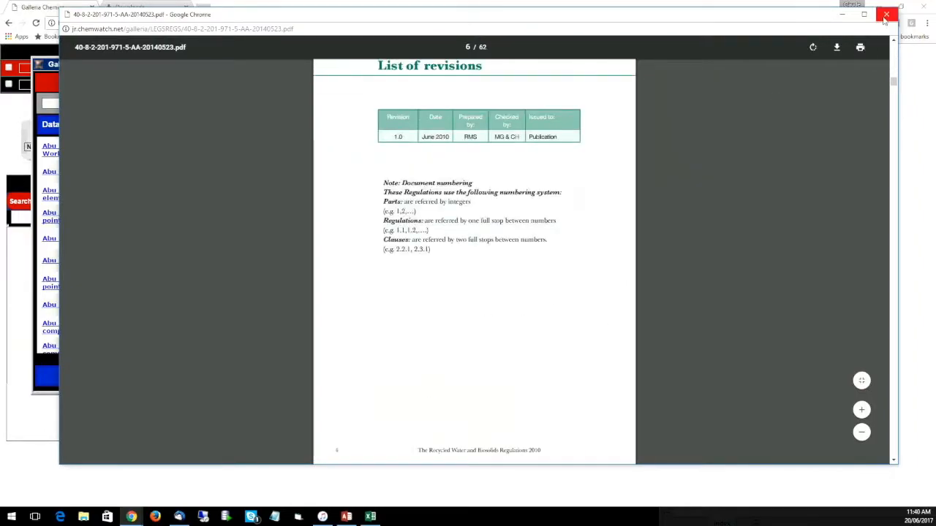
left_click(884, 16)
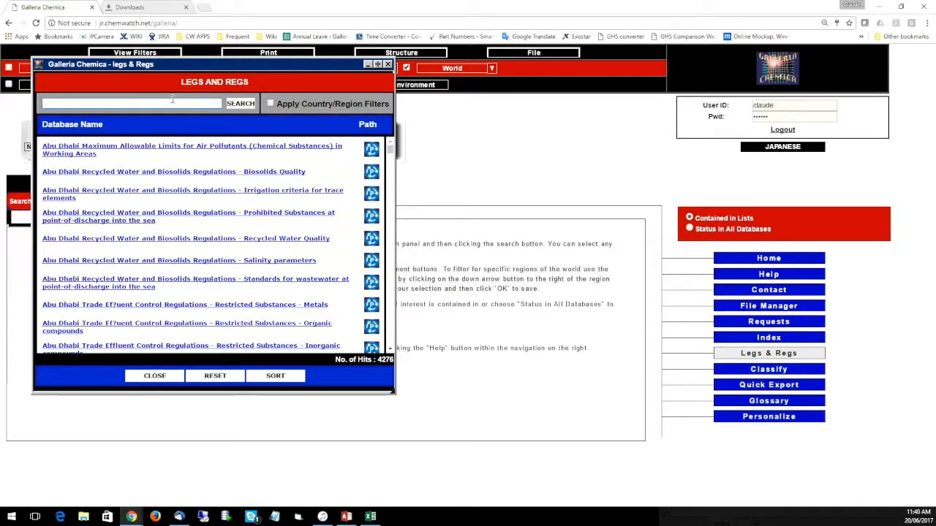
Search Legs & Regs for "drugs", look through the listed regulations, and close the Legs & Regs window
type("drugs")
key("Return")
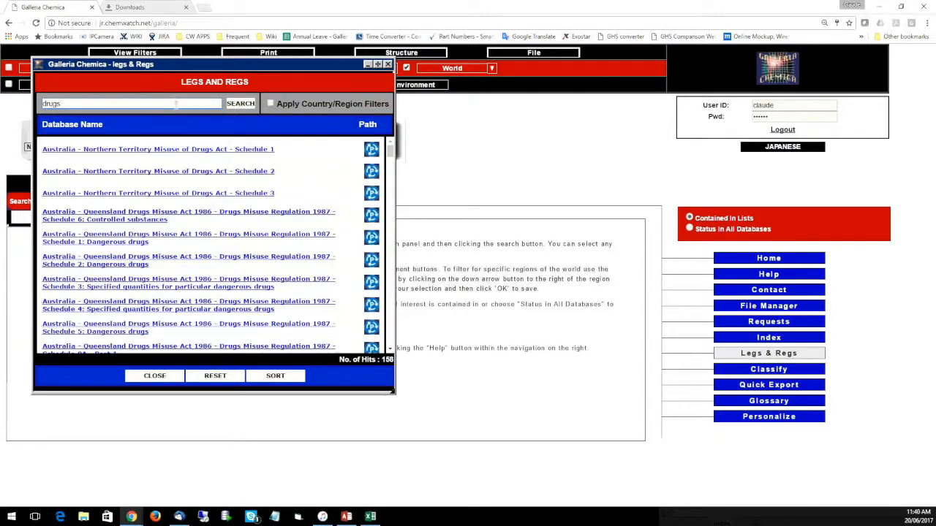
scroll(208, 252, "down", 6)
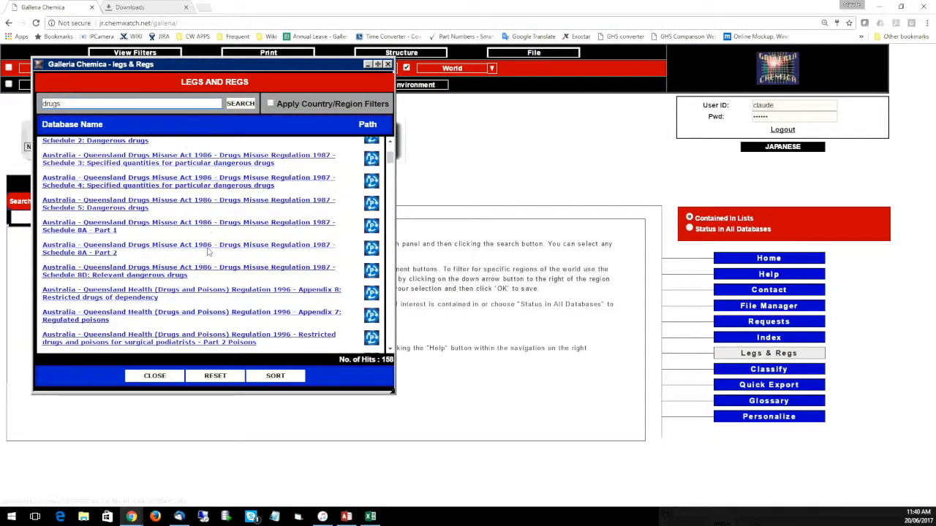
scroll(208, 278, "up", 5)
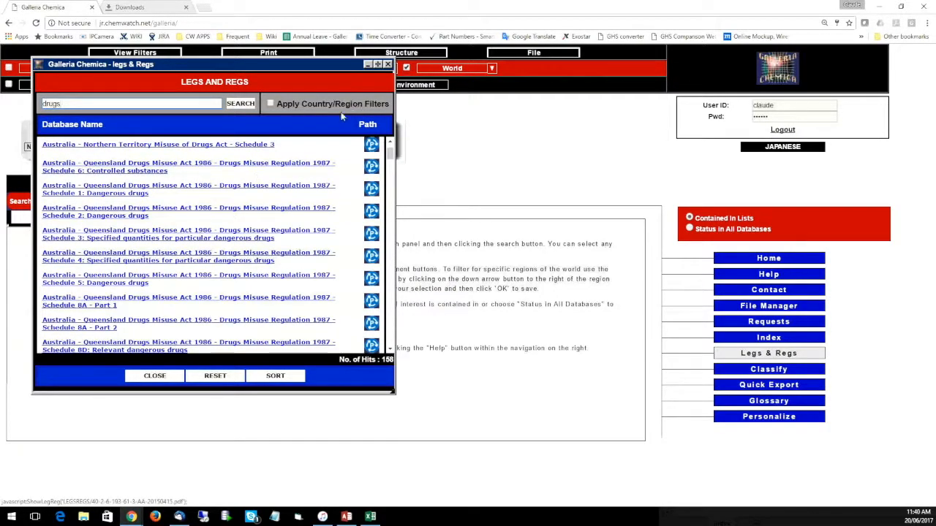
scroll(211, 245, "down", 6)
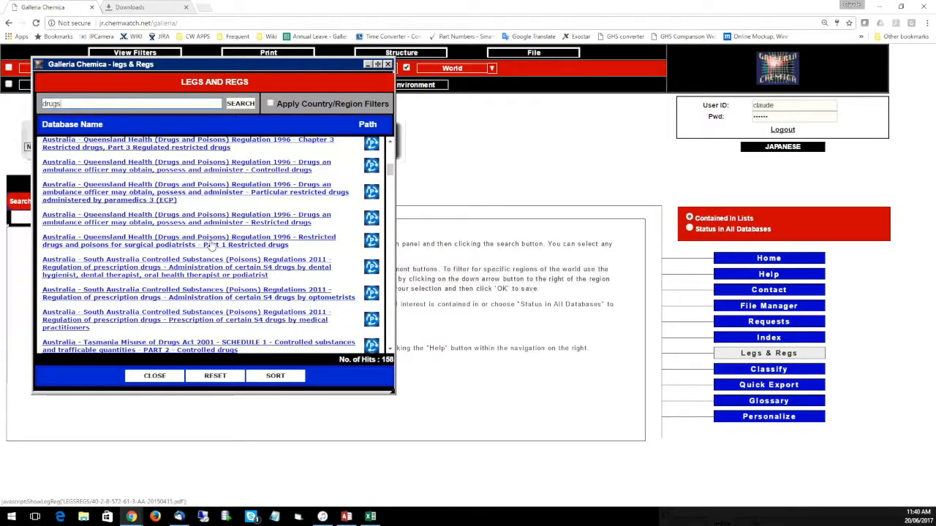
scroll(216, 264, "down", 1)
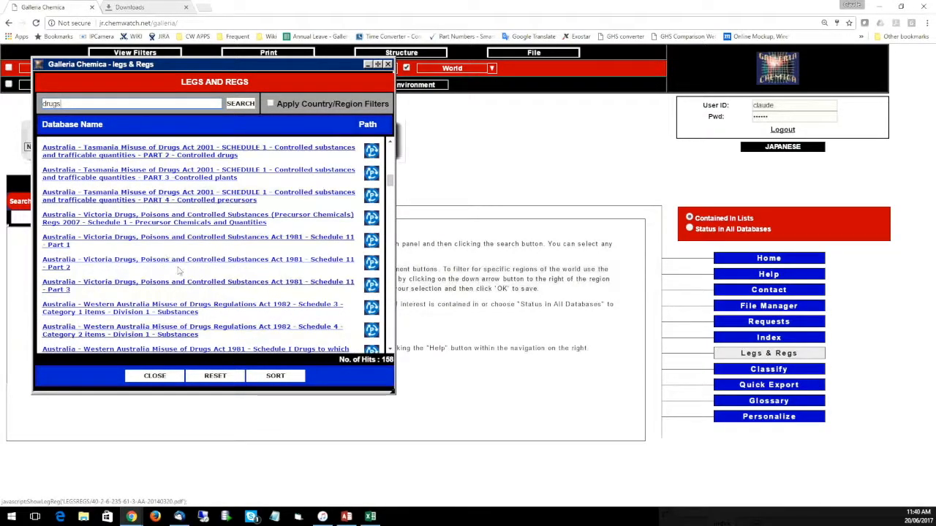
scroll(176, 267, "down", 1)
scroll(175, 268, "down", 10)
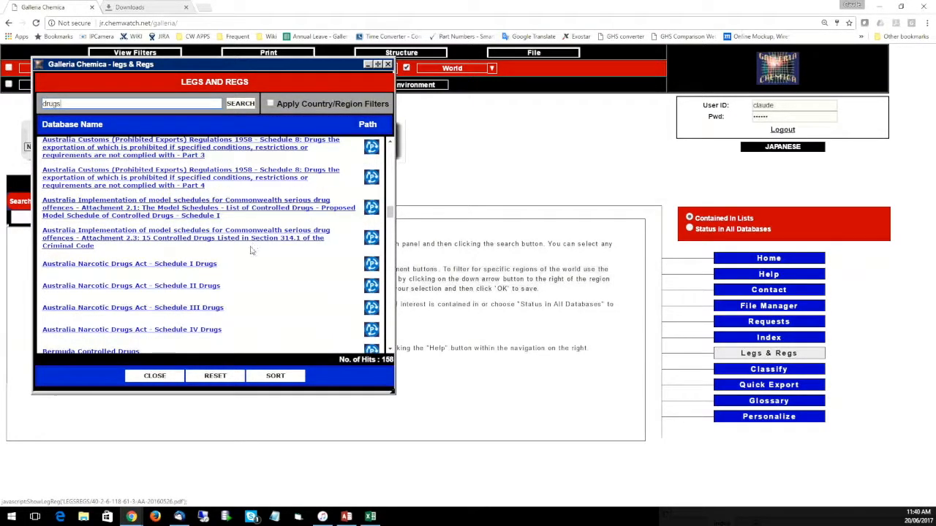
scroll(251, 251, "down", 5)
scroll(251, 251, "down", 3)
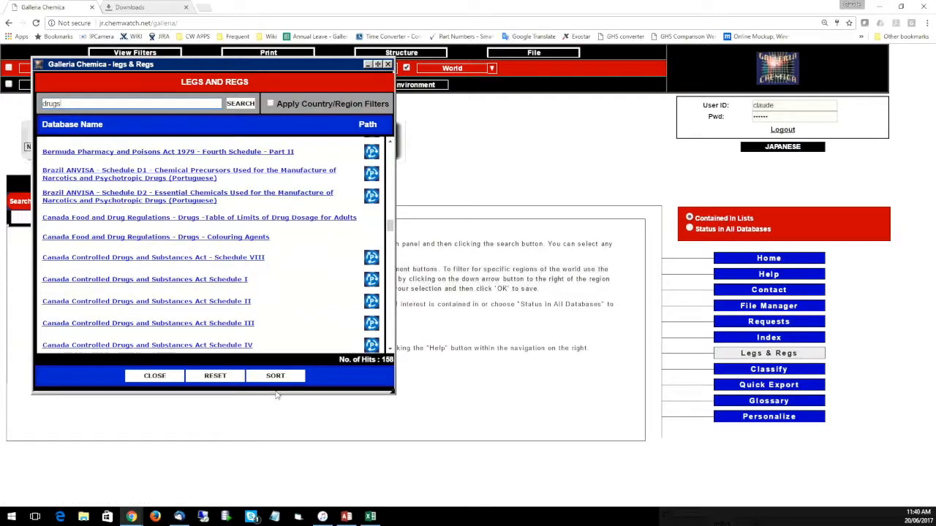
scroll(274, 311, "down", 10)
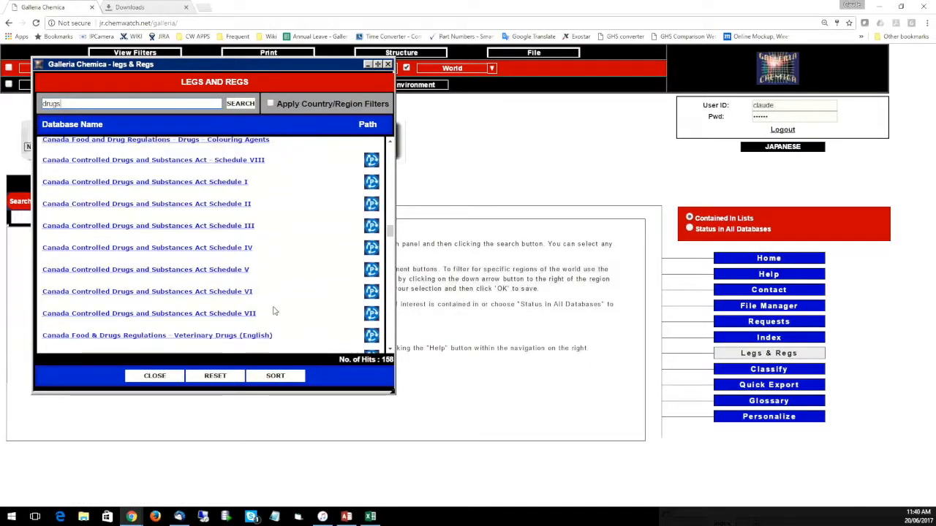
left_click(389, 64)
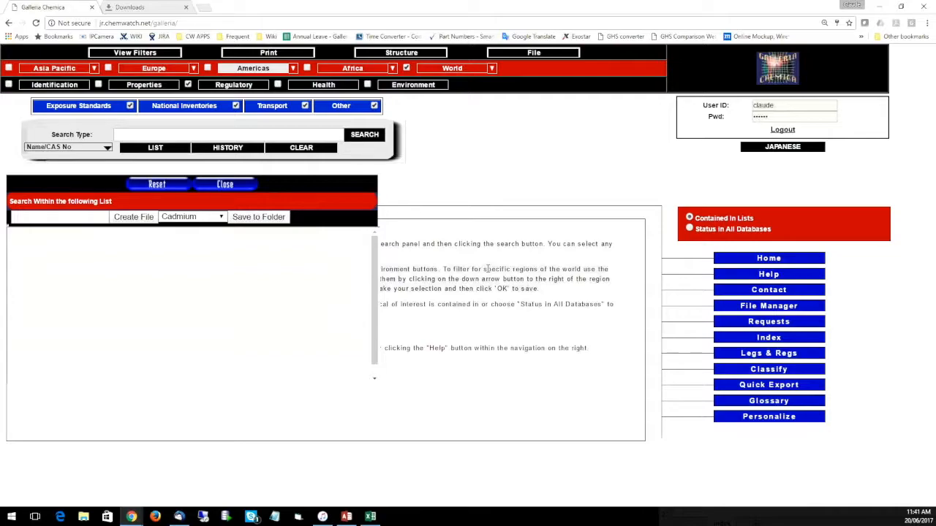
Close the list search window, search the database by name for "benzene", and load the lists containing it
left_click(226, 187)
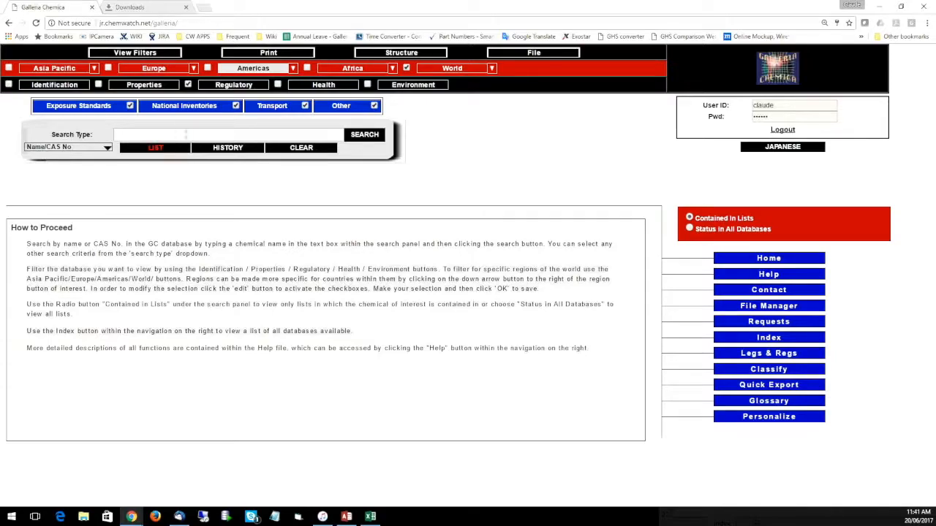
left_click(175, 133)
type("be")
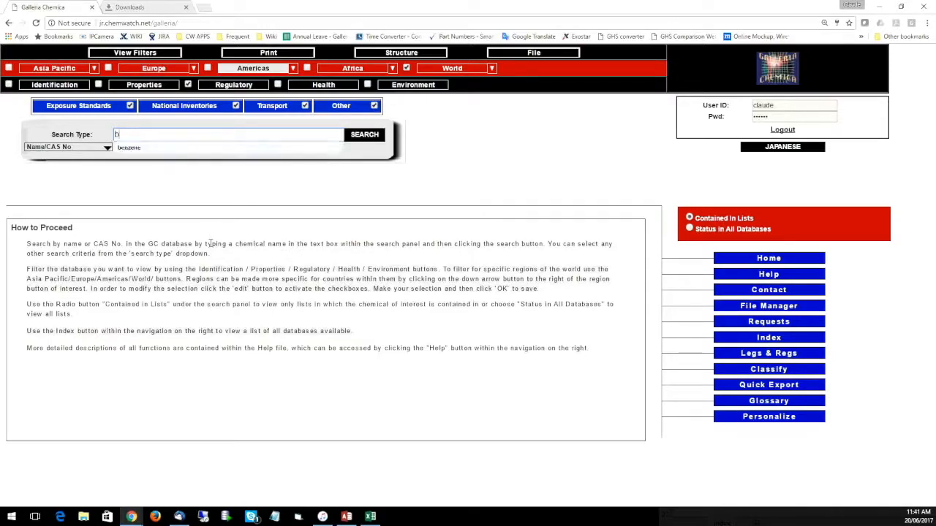
type("nzeen")
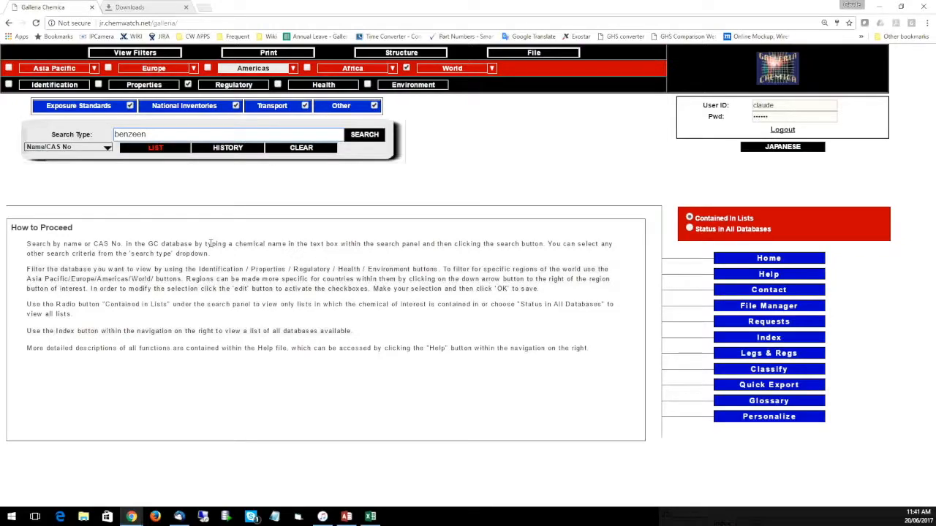
key("BackSpace")
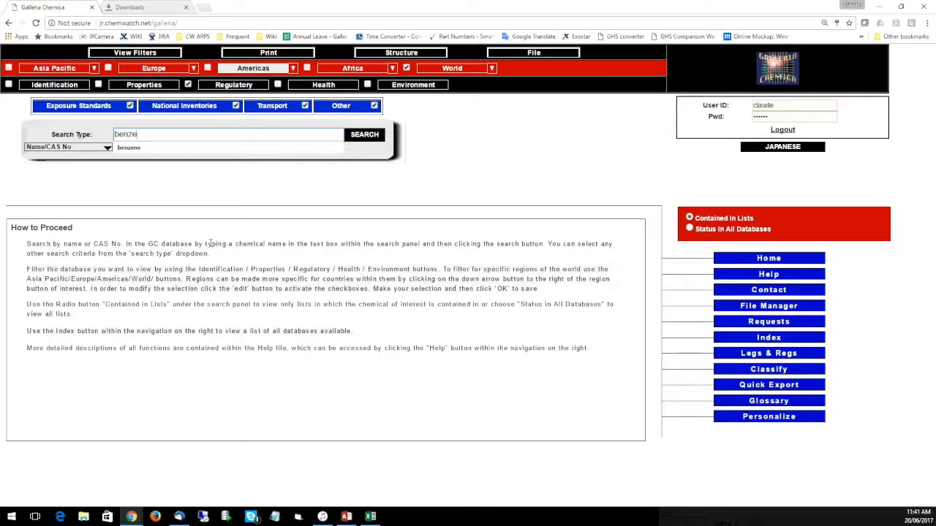
key("Down")
key("Return")
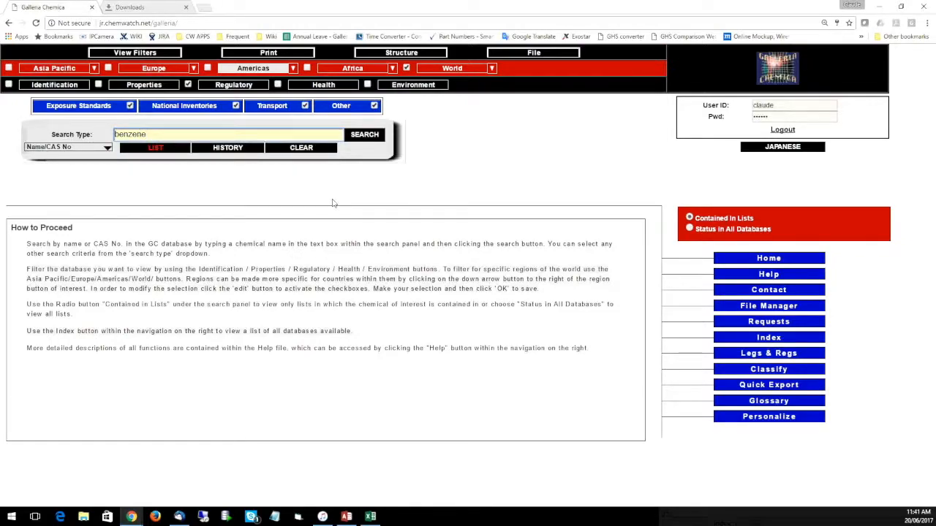
left_click(373, 140)
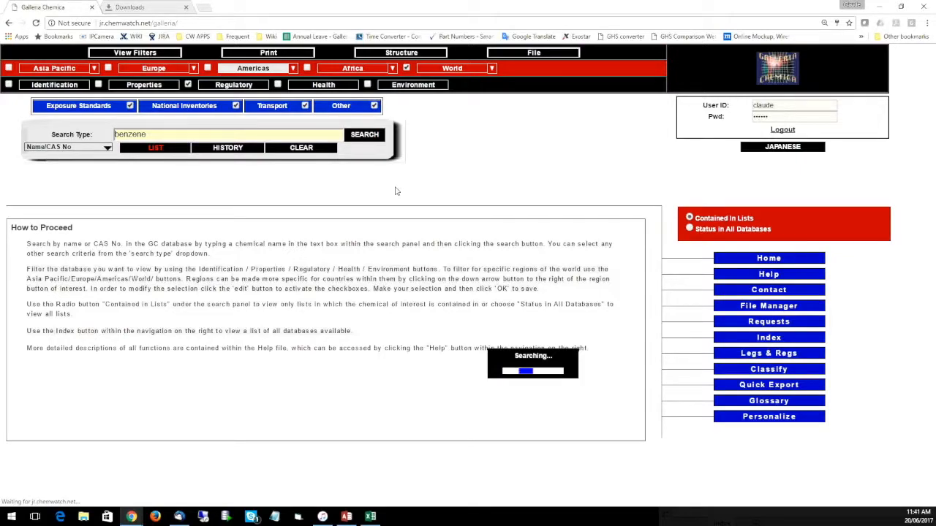
left_click(138, 289)
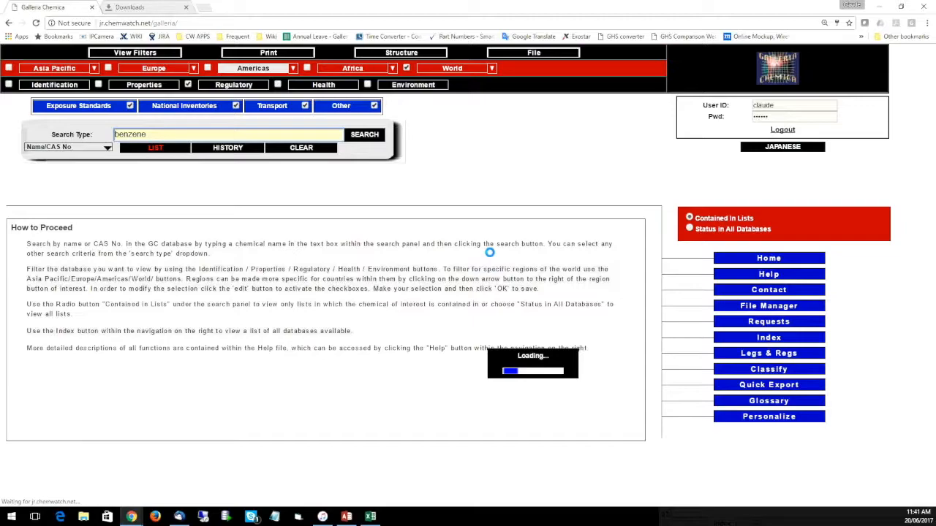
Look through benzene's lists and save the Kazakhstan Maximum permissible concentration (MPC) workplace air list to the Cadmium folder
scroll(254, 296, "down", 5)
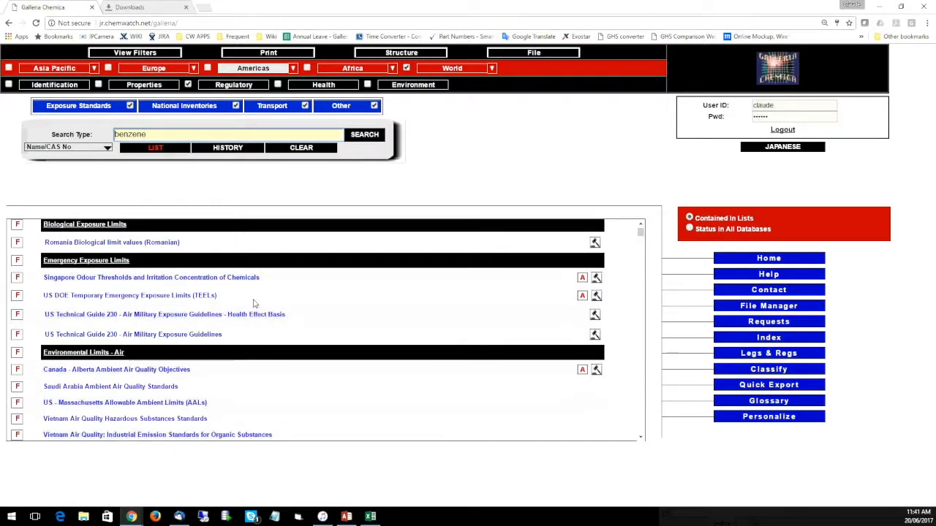
scroll(254, 304, "down", 15)
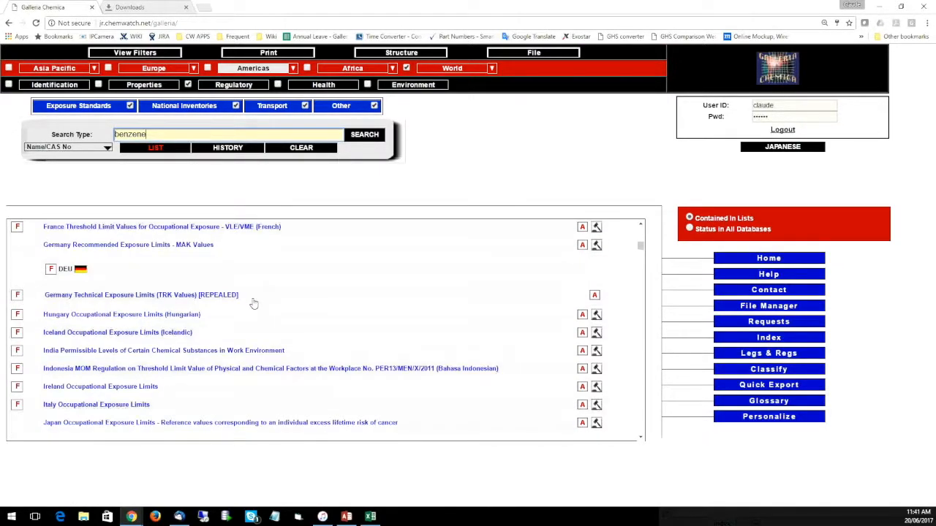
scroll(252, 302, "down", 3)
scroll(220, 302, "up", 8)
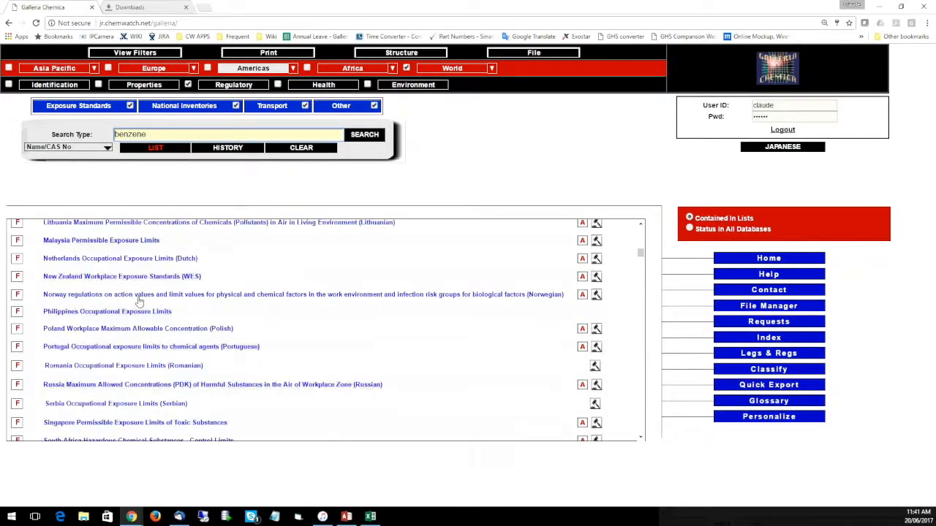
scroll(138, 301, "up", 4)
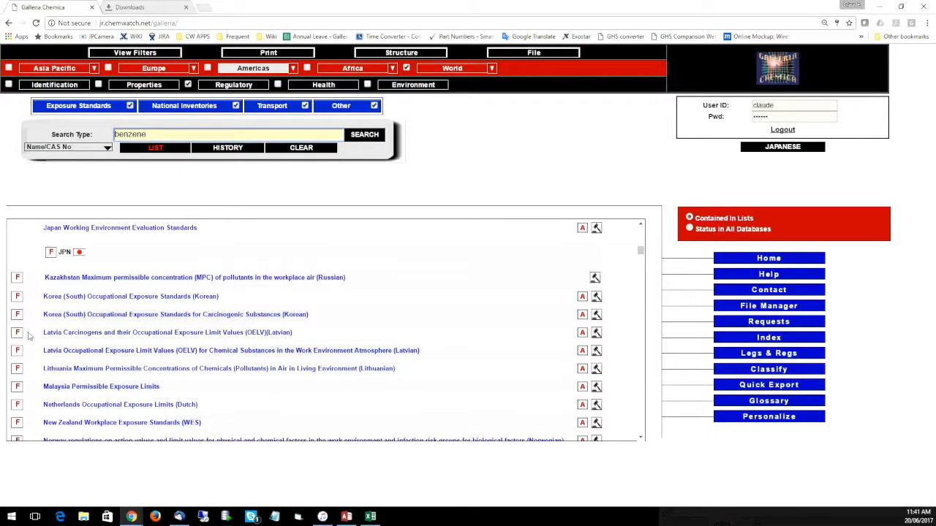
left_click(18, 279)
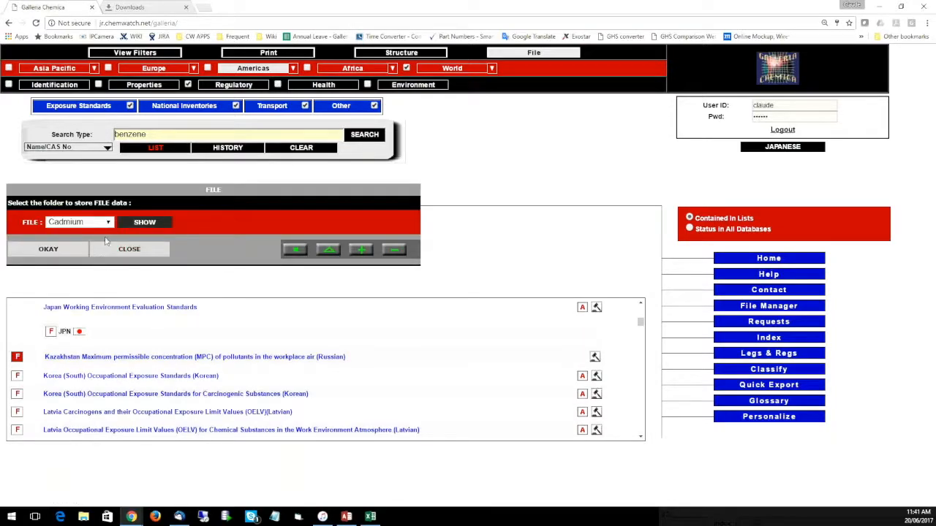
left_click(108, 222)
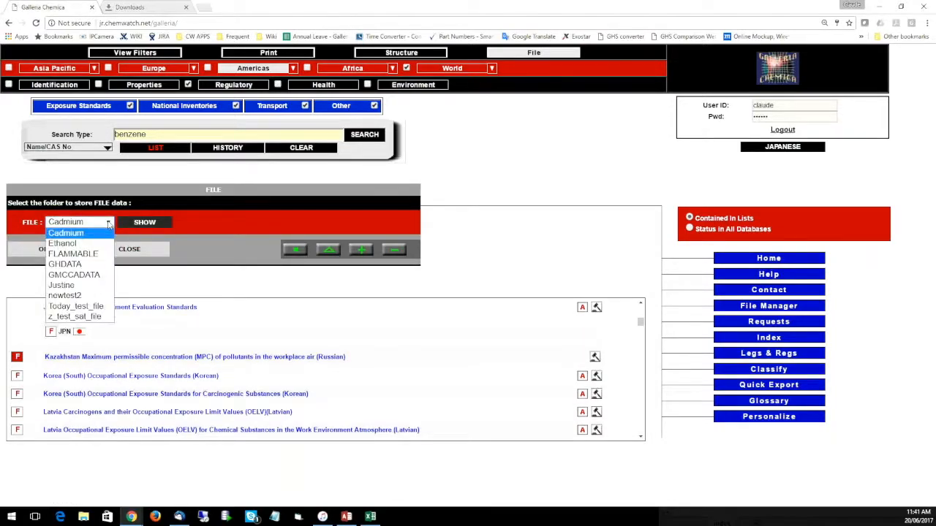
left_click(103, 308)
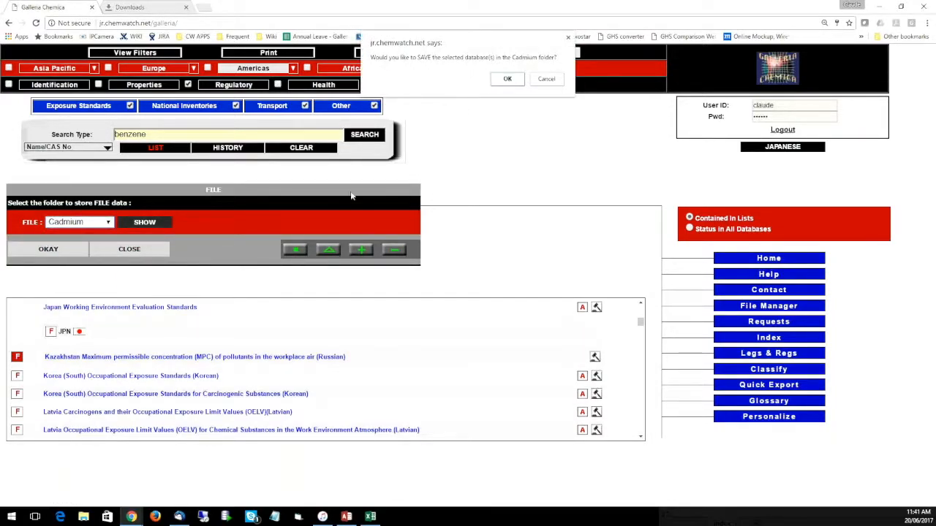
left_click(506, 80)
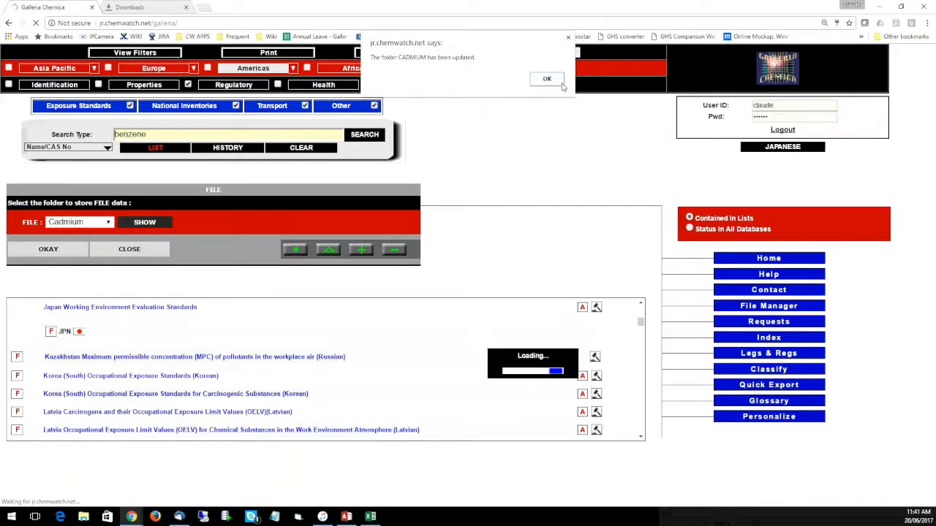
left_click(558, 81)
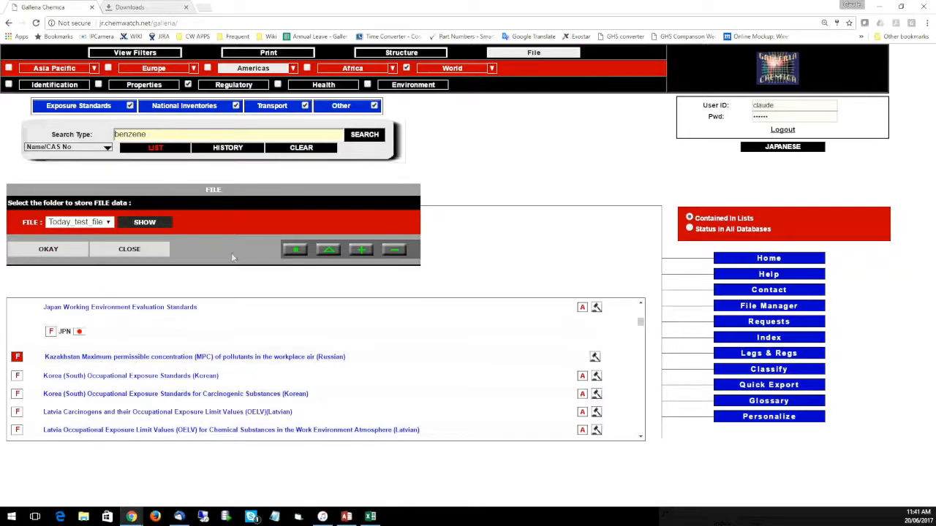
Save the Kazakhstan workplace air list to the Today_test_file folder and close the file-saving window
left_click(79, 253)
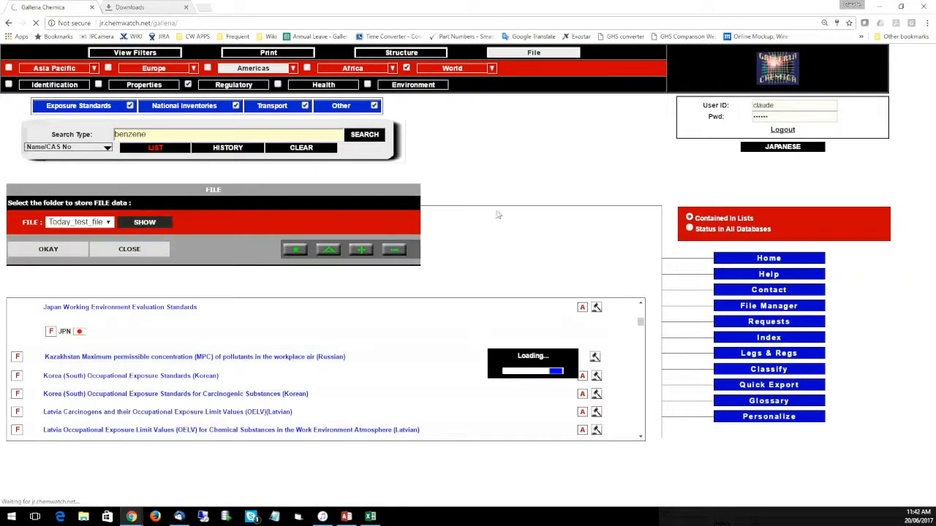
left_click(554, 82)
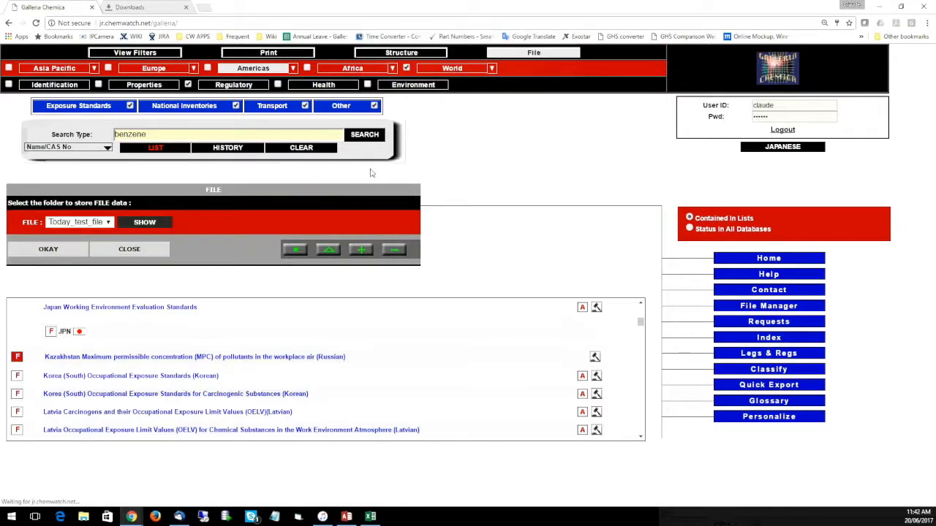
left_click(144, 252)
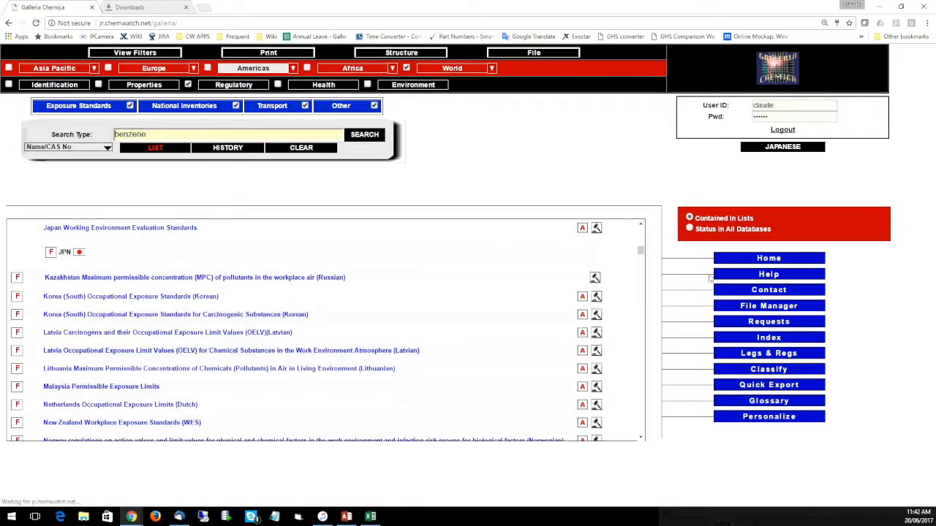
Select the Today_test_file folder in the File Manager and open its contents in the File Viewer
left_click(773, 307)
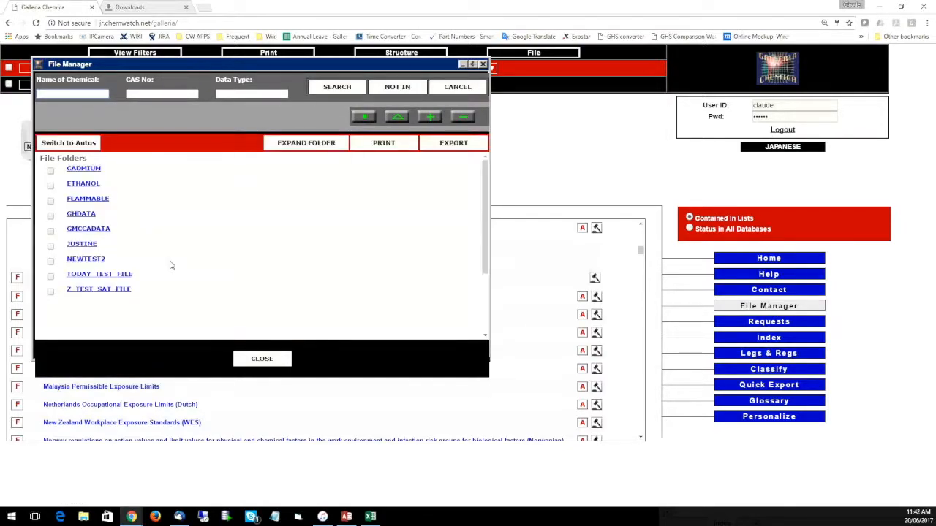
left_click(50, 277)
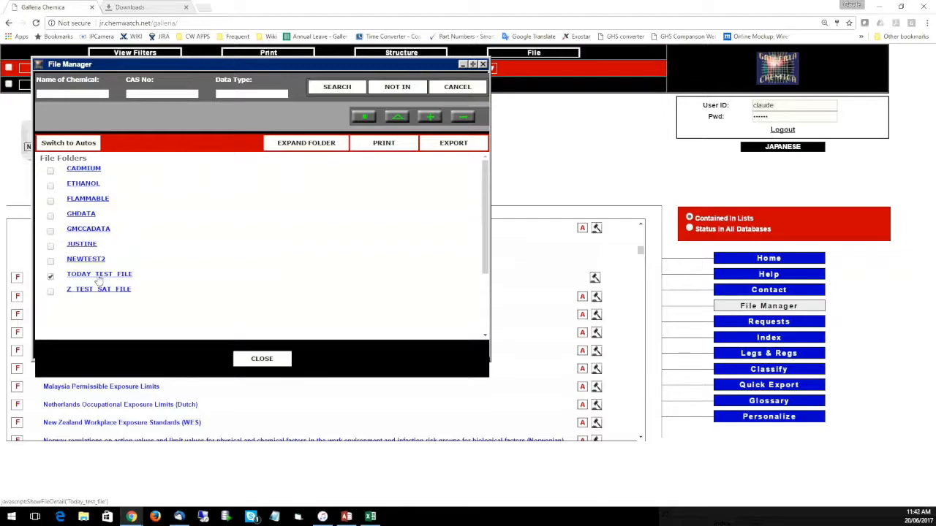
left_click(99, 274)
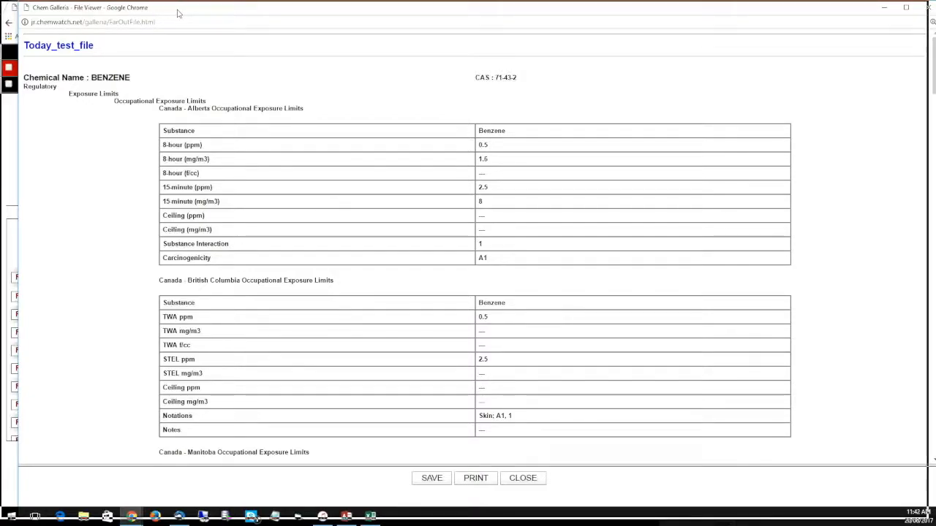
left_click_drag(180, 14, 176, 19)
Review Today_test_file's benzene exposure limits through the Kazakhstan table, then close the File Viewer and File Manager
scroll(211, 215, "down", 8)
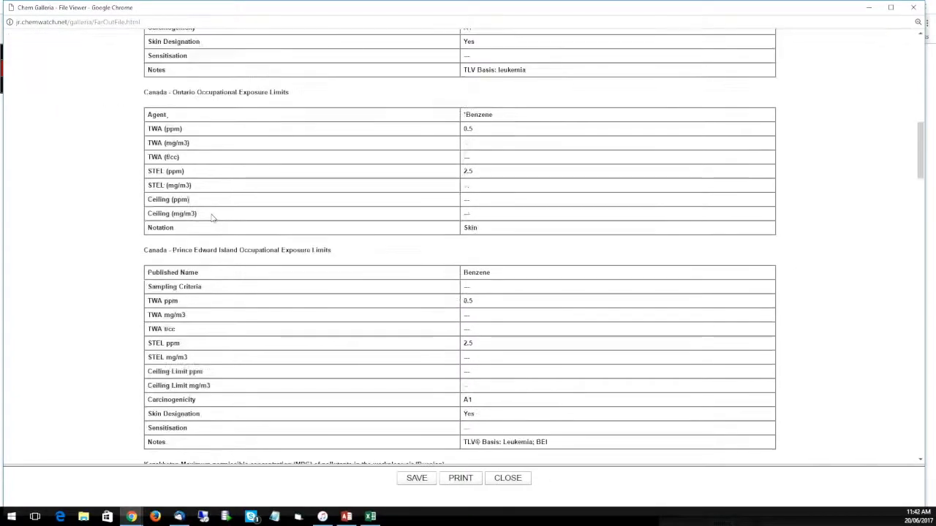
scroll(212, 214, "down", 1)
scroll(211, 215, "down", 3)
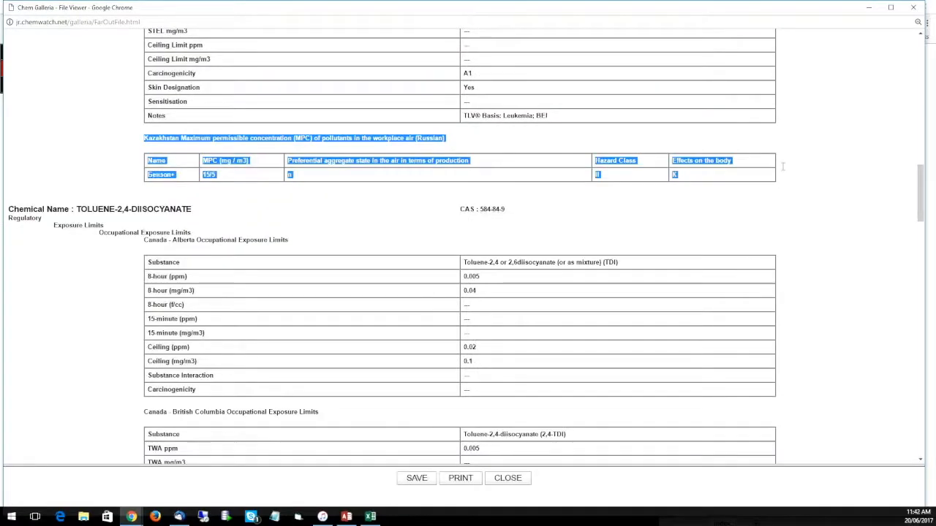
scroll(403, 317, "up", 15)
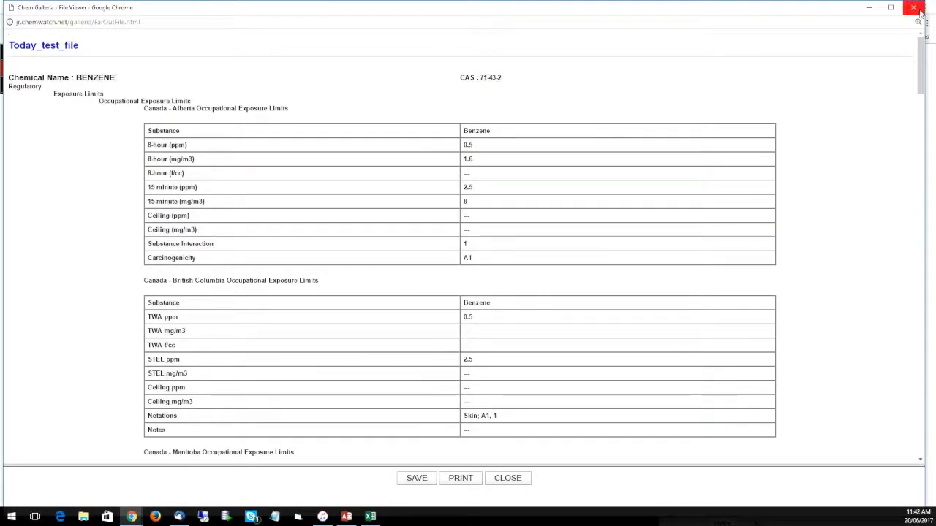
left_click(914, 8)
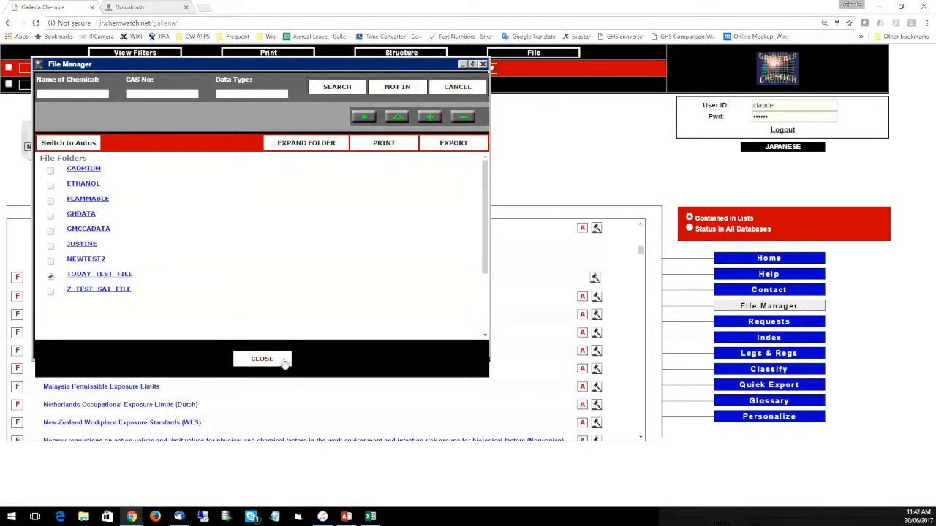
left_click(261, 359)
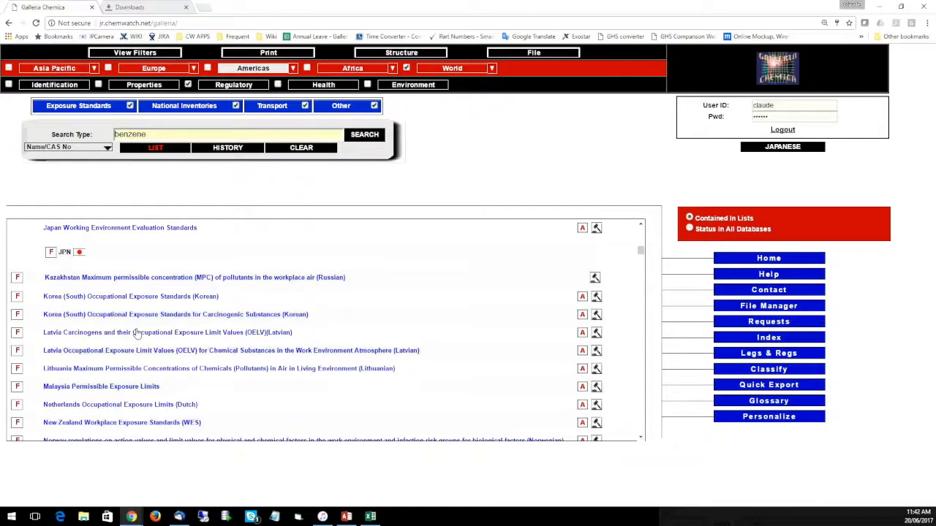
Open benzene's entry in the Lithuania Maximum Permissible Concentrations of Chemicals (Pollutants) in Air in Living Environment list
scroll(136, 334, "down", 5)
scroll(136, 333, "up", 3)
left_click(298, 322)
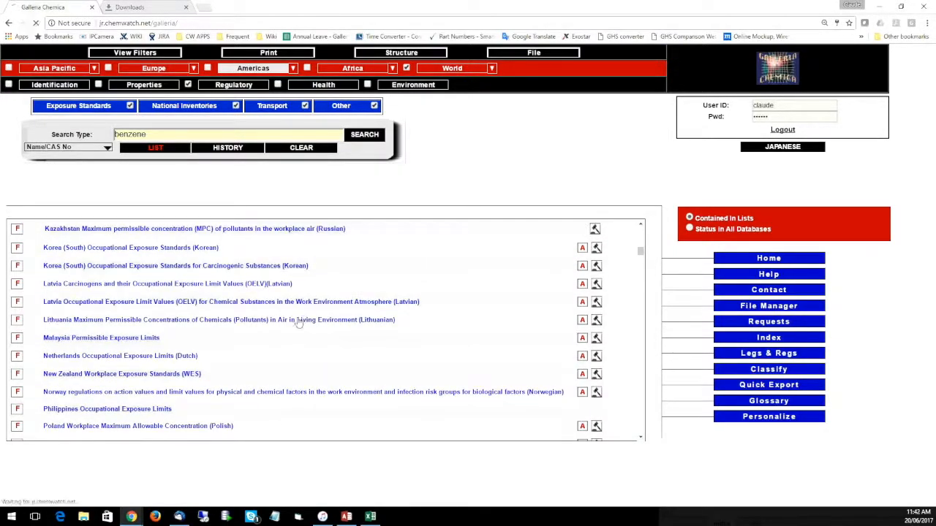